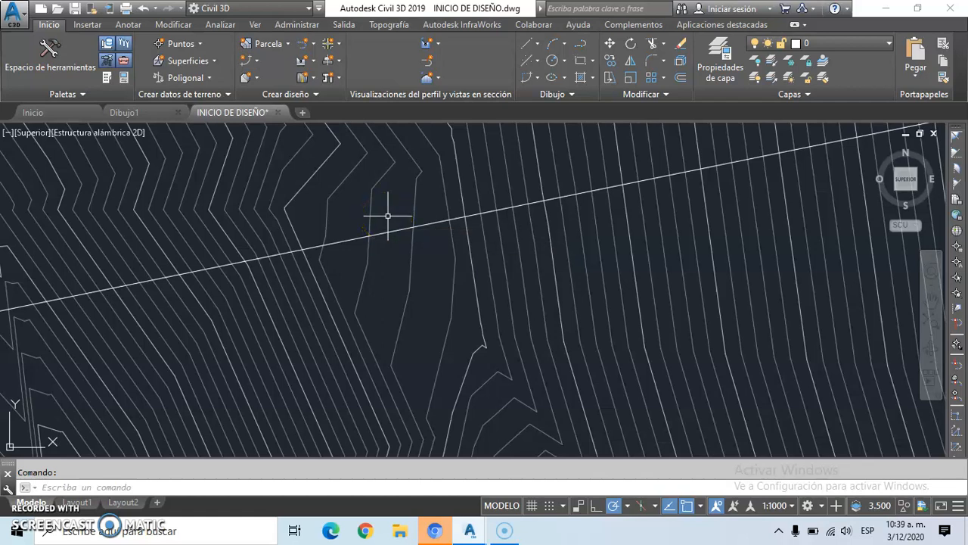
# Examine the contours crossed by the axis polyline's final stretch between points 532 and 533
pyautogui.scroll(2, 388, 217)
pyautogui.scroll(-3, 392, 216)
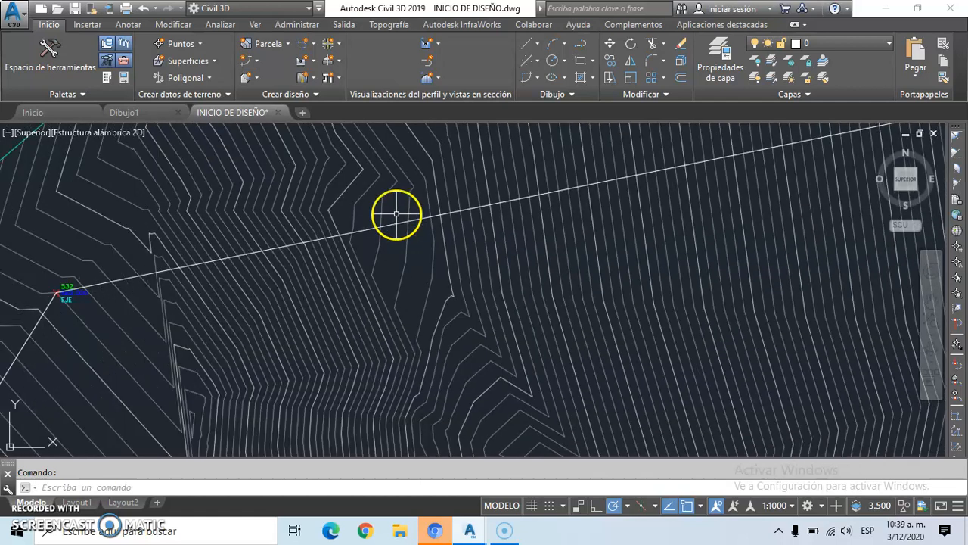
pyautogui.scroll(-3, 391, 230)
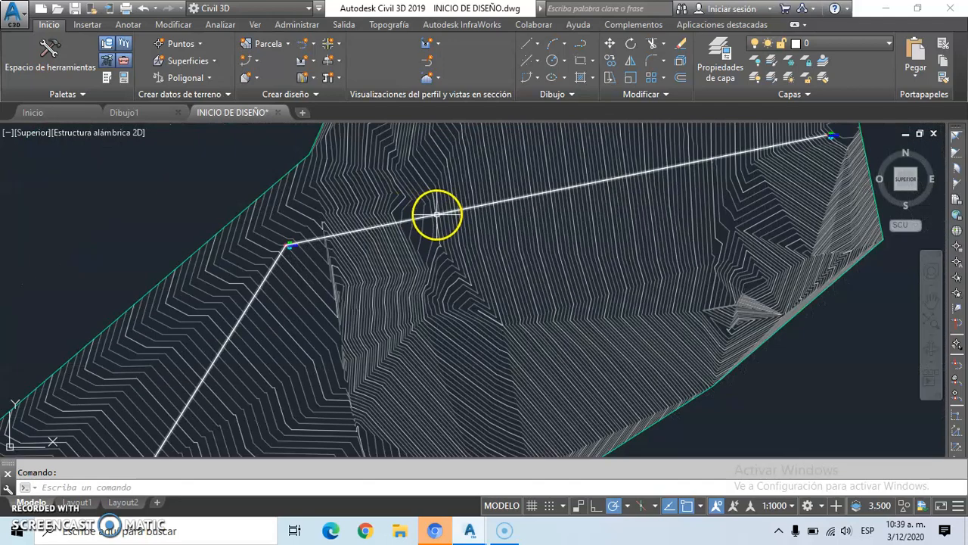
pyautogui.scroll(4, 291, 246)
pyautogui.scroll(3, 285, 242)
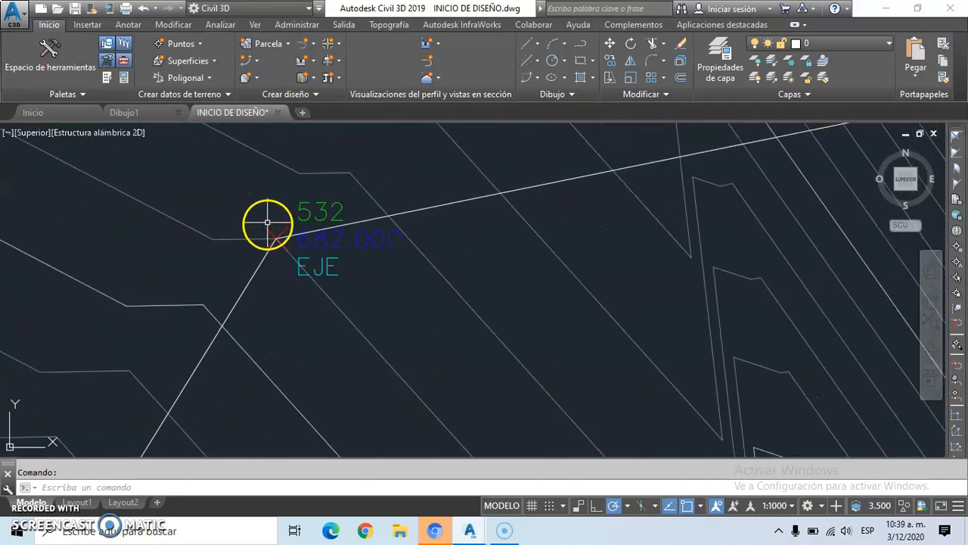
pyautogui.scroll(-3, 254, 225)
pyautogui.scroll(-5, 255, 231)
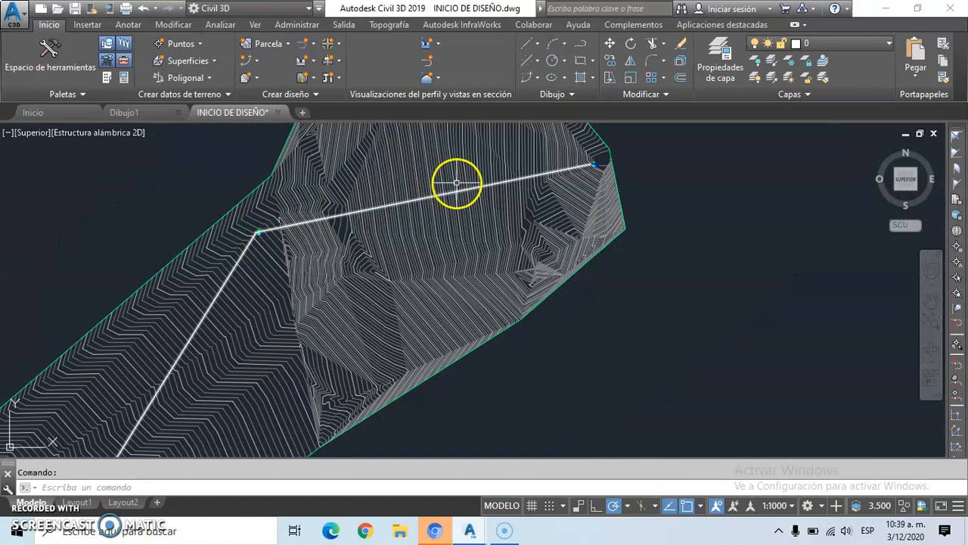
pyautogui.scroll(6, 450, 204)
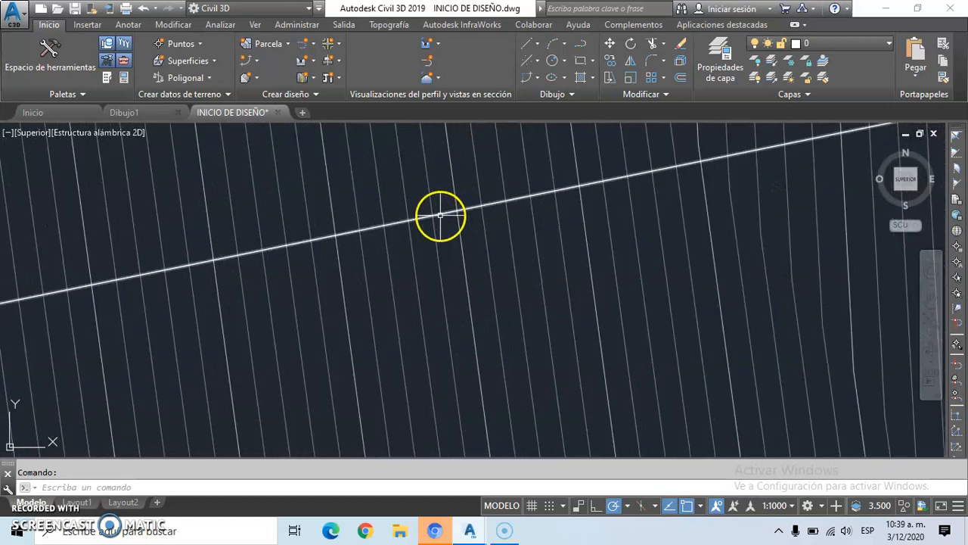
pyautogui.scroll(-2, 435, 241)
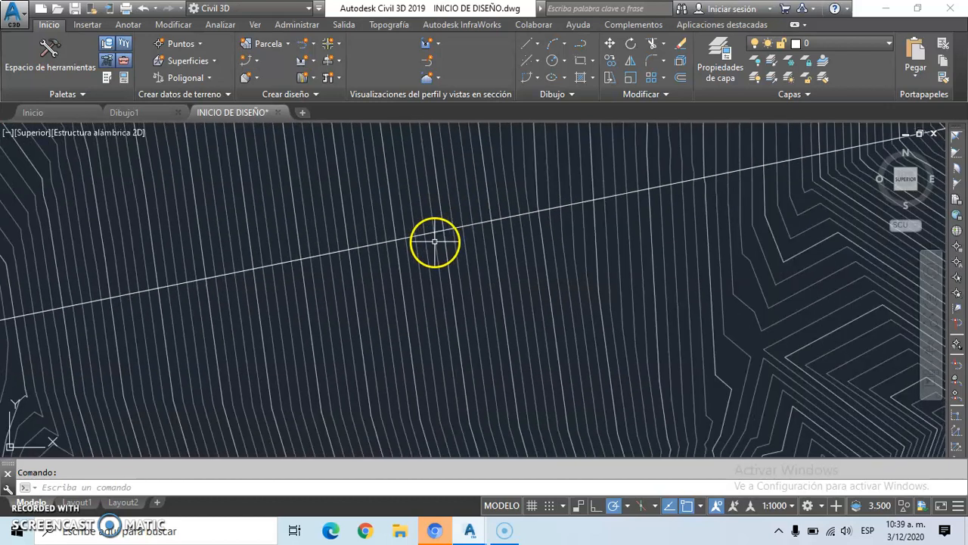
pyautogui.scroll(3, 449, 249)
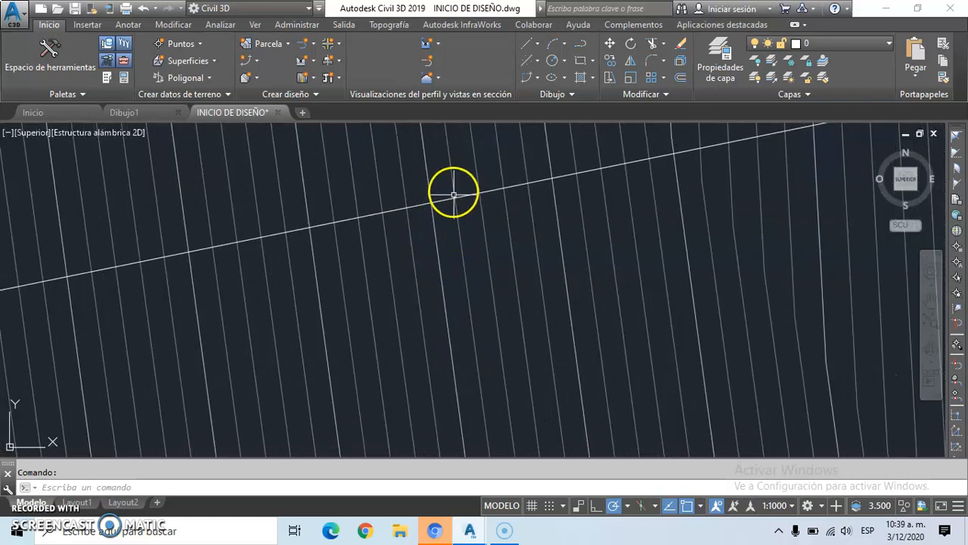
pyautogui.scroll(2, 453, 195)
pyautogui.scroll(-3, 434, 222)
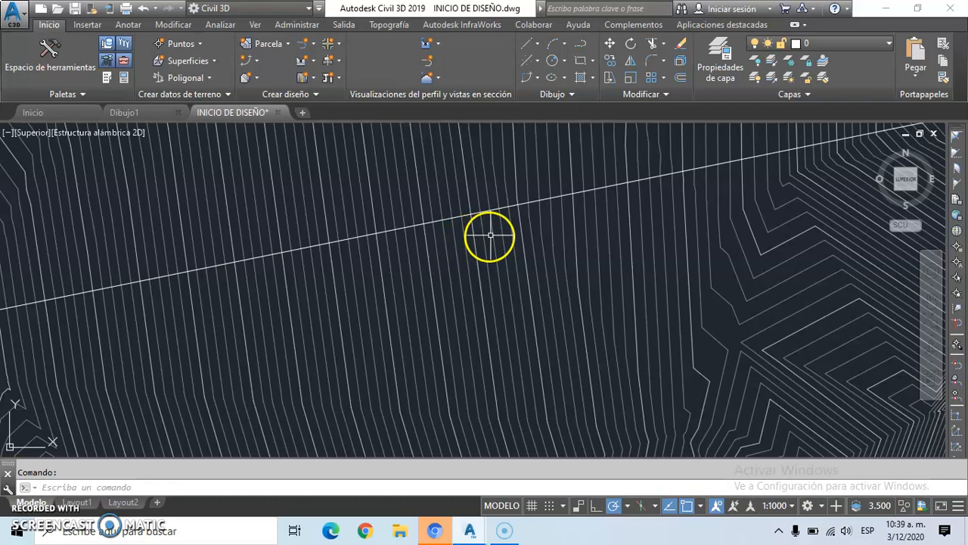
pyautogui.scroll(-4, 490, 236)
pyautogui.scroll(2, 575, 216)
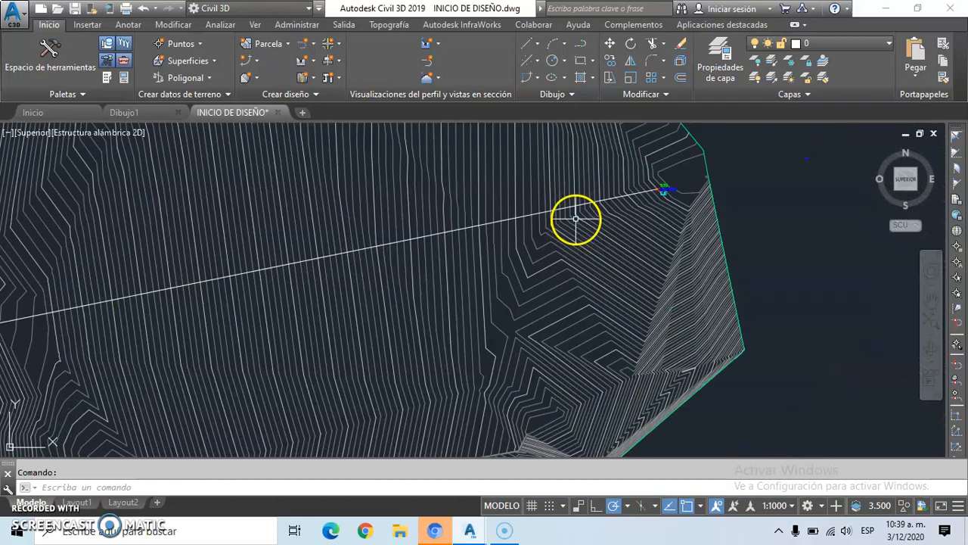
pyautogui.scroll(-2, 579, 250)
pyautogui.scroll(2, 606, 219)
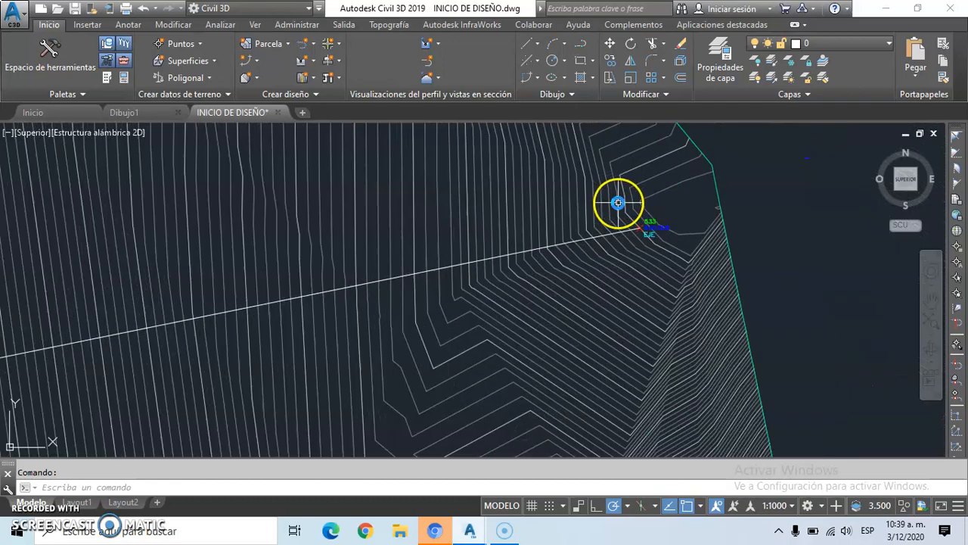
pyautogui.scroll(1, 702, 178)
pyautogui.scroll(-2, 707, 175)
pyautogui.scroll(-3, 655, 219)
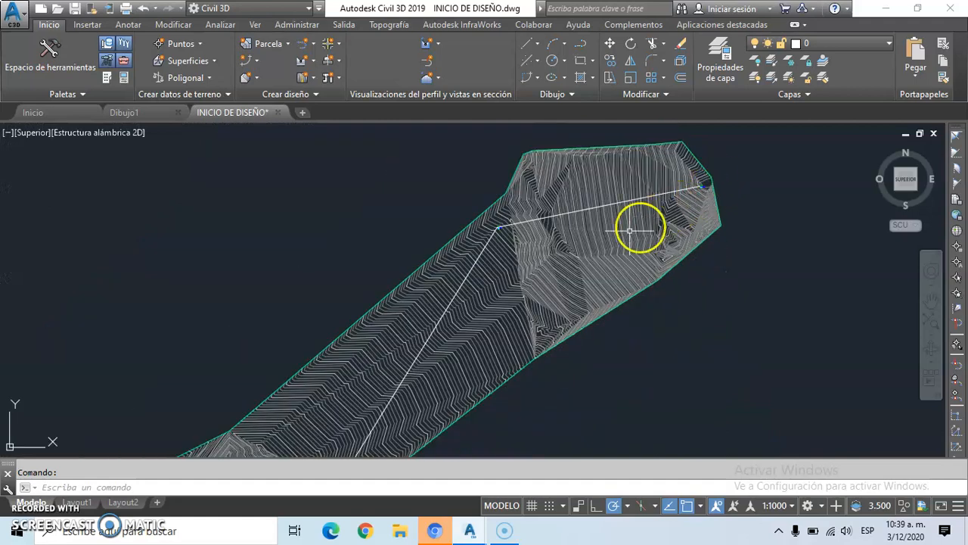
# Inspect the axis polyline's bends at points 532 and 531 and the base surface contours around them
pyautogui.scroll(5, 496, 236)
pyautogui.scroll(-2, 512, 199)
pyautogui.scroll(2, 512, 199)
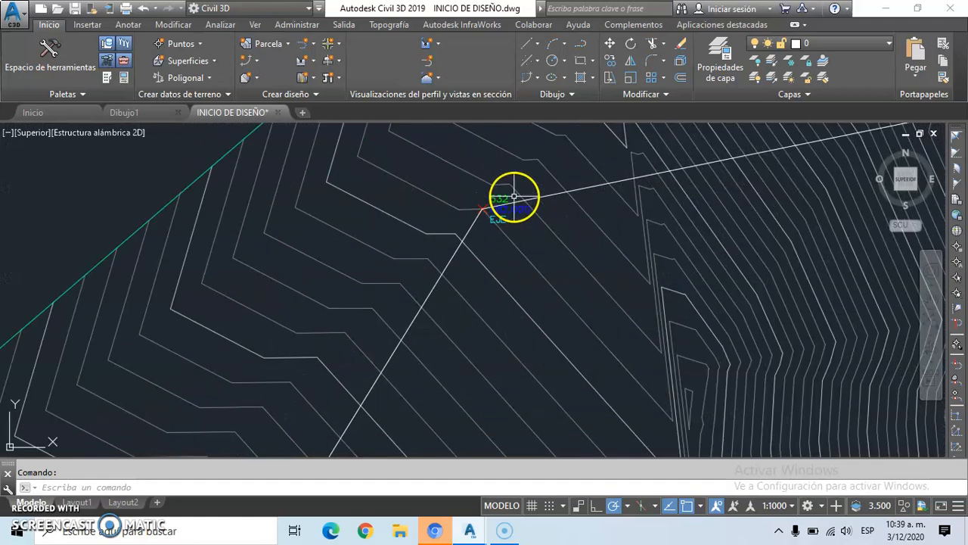
pyautogui.scroll(-3, 373, 242)
pyautogui.scroll(3, 381, 244)
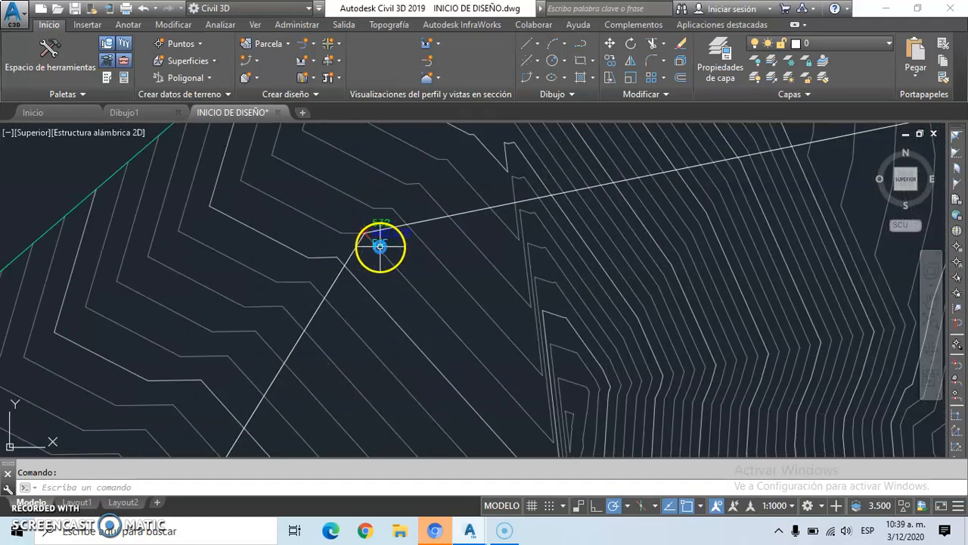
pyautogui.scroll(-2, 447, 190)
pyautogui.scroll(-3, 447, 190)
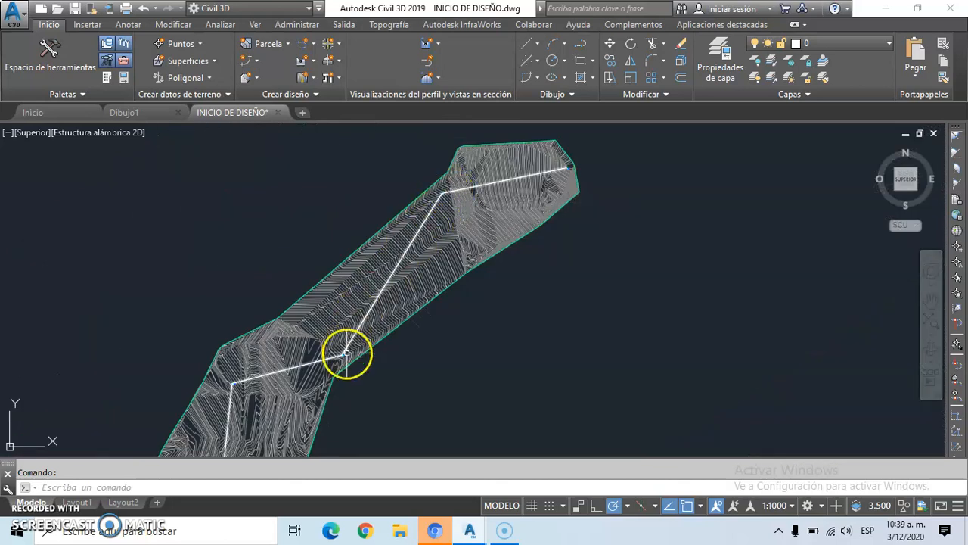
pyautogui.scroll(6, 342, 360)
pyautogui.scroll(-1, 332, 368)
pyautogui.scroll(-2, 358, 286)
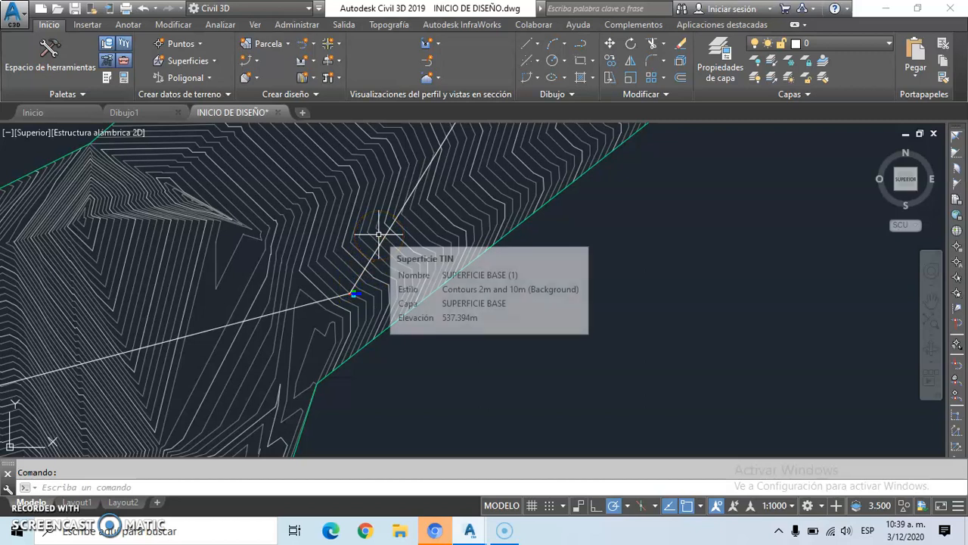
pyautogui.scroll(-1, 387, 286)
pyautogui.scroll(-2, 425, 228)
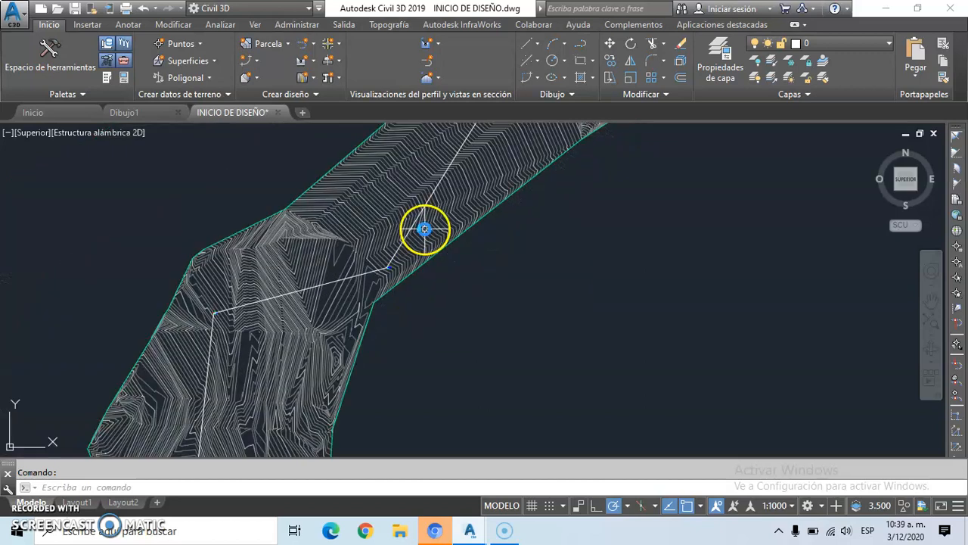
pyautogui.scroll(2, 430, 190)
pyautogui.moveTo(430, 190)
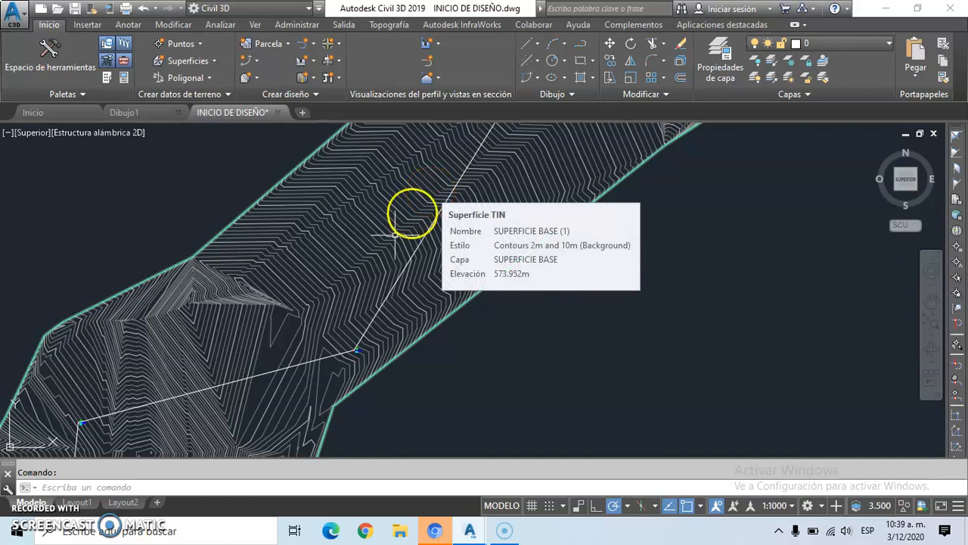
# Start creating an alignment from objects, using the axis polyline that runs through the surface as its source
pyautogui.click(313, 50)
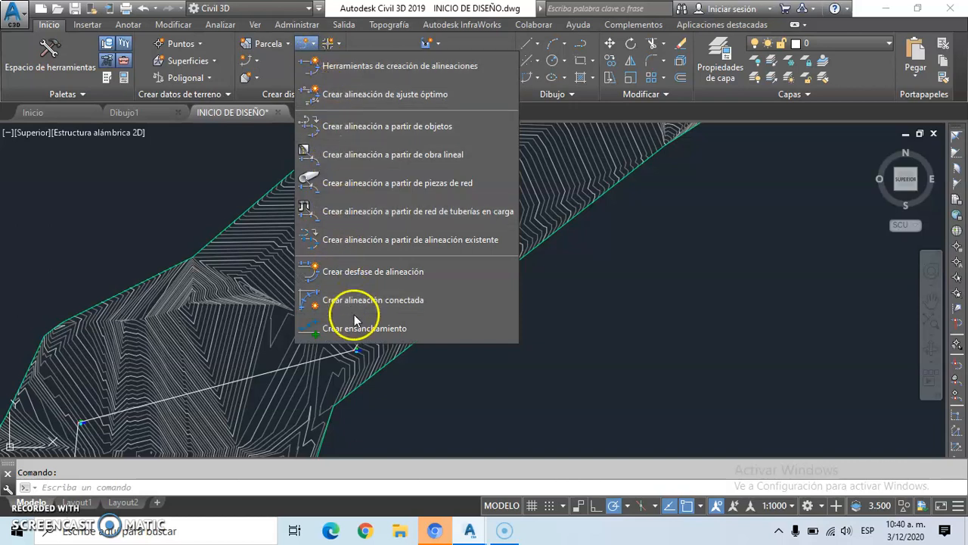
pyautogui.click(340, 128)
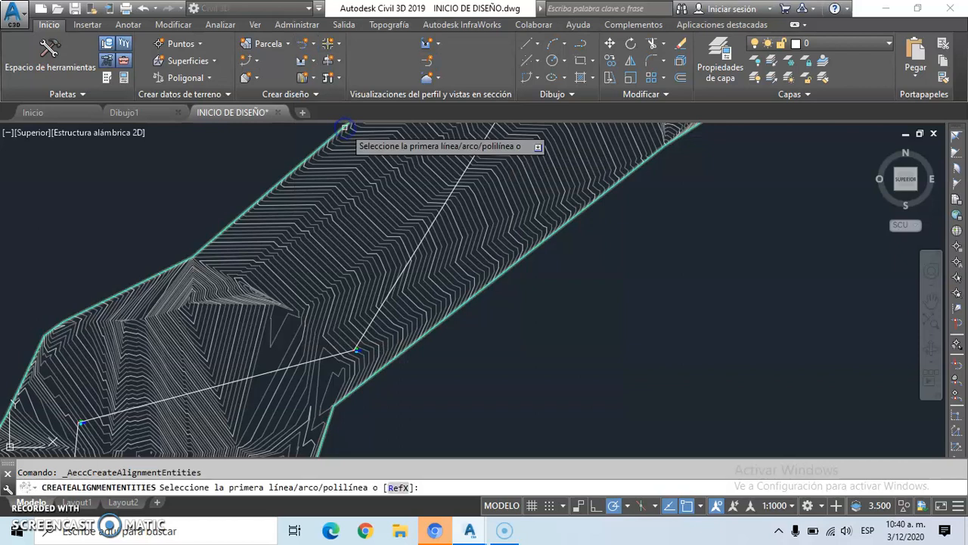
pyautogui.click(432, 217)
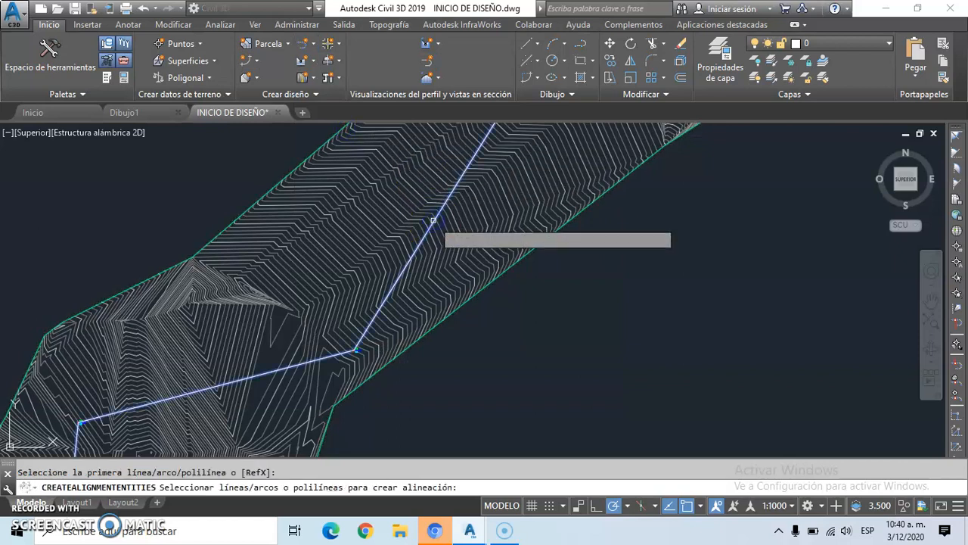
pyautogui.press('Return')
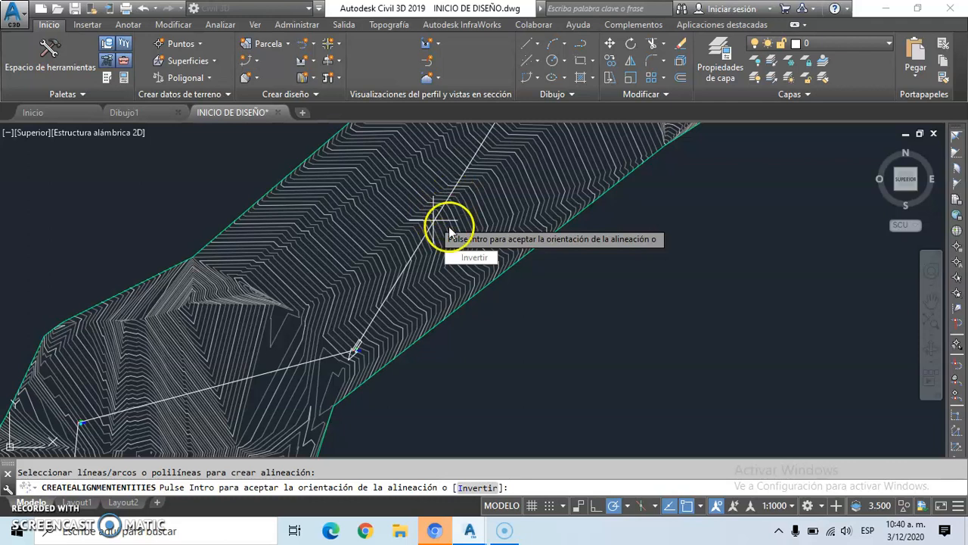
# Check the direction arrow at point 531 and reverse the alignment's direction with the Invertir option
pyautogui.scroll(-1, 436, 239)
pyautogui.scroll(1, 387, 317)
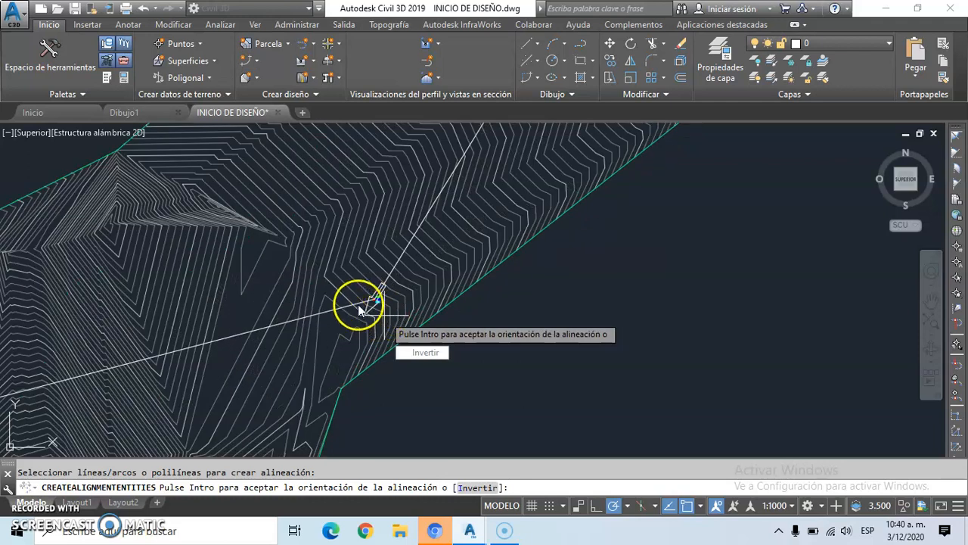
pyautogui.scroll(1, 359, 307)
pyautogui.scroll(-1, 360, 273)
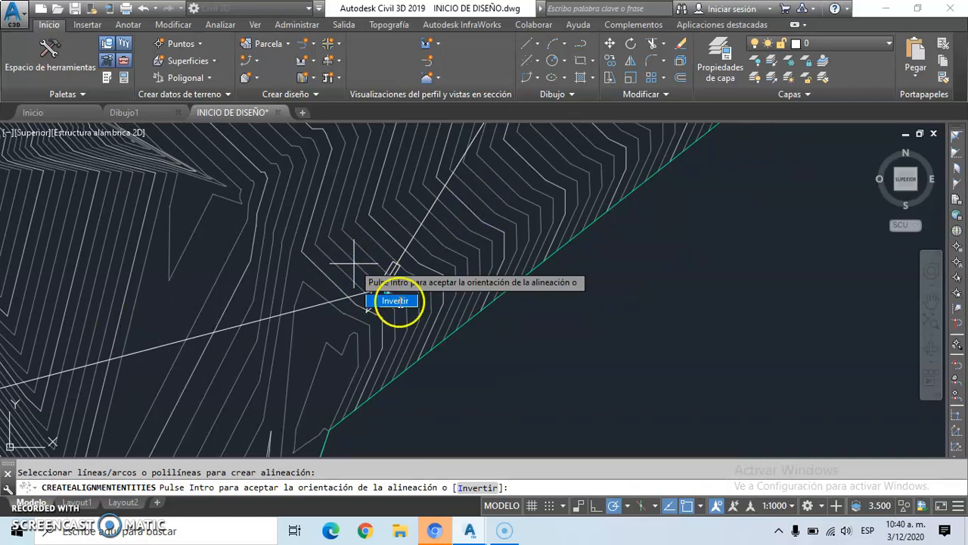
pyautogui.scroll(1, 390, 289)
pyautogui.scroll(3, 391, 288)
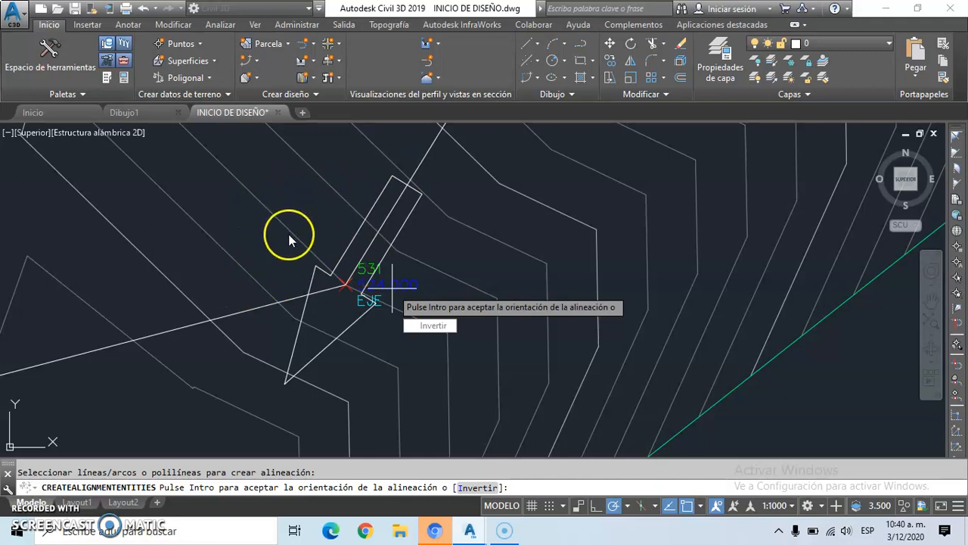
pyautogui.press('Return')
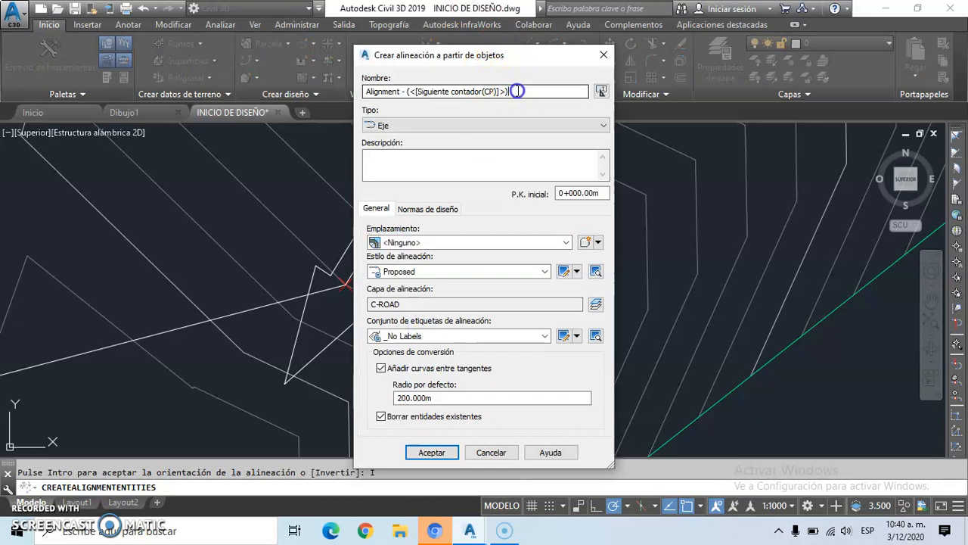
# Name the alignment "alinemiento eje" and set its type to Eje
pyautogui.write('alinemiento eje')
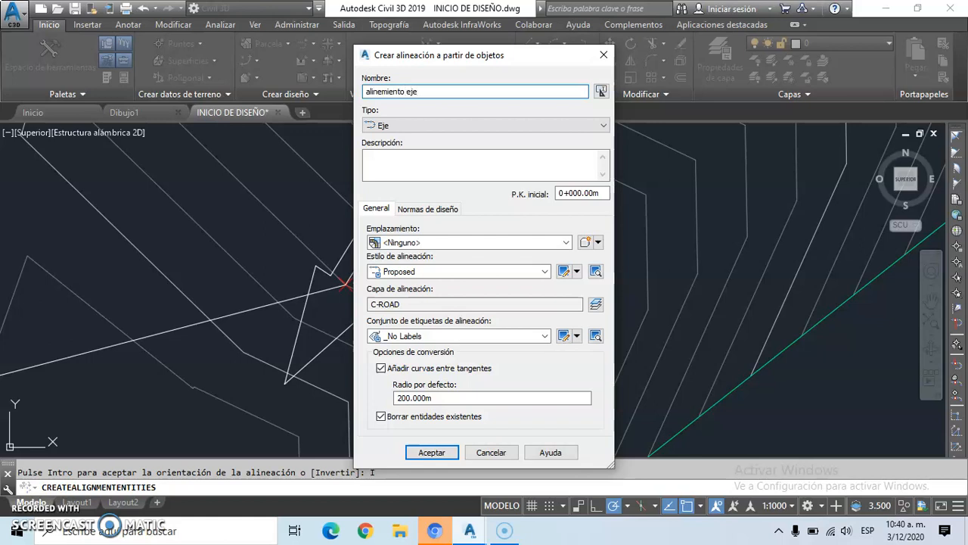
pyautogui.click(439, 124)
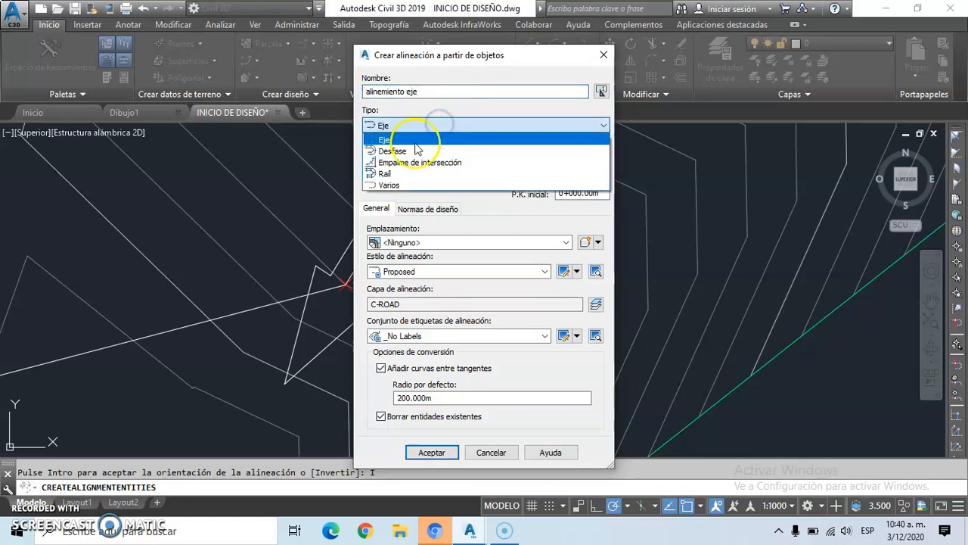
pyautogui.click(389, 140)
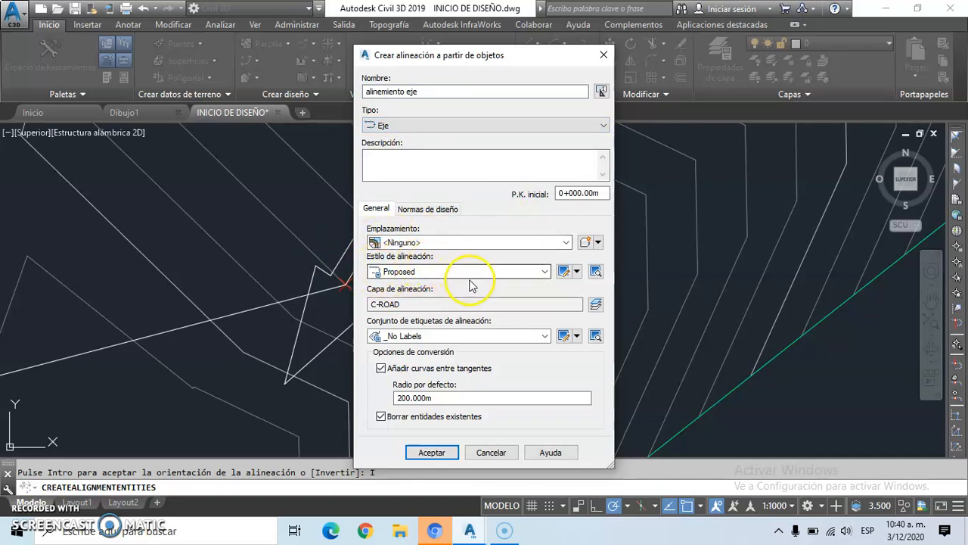
# Add a new layer named "alinemaiento eje" from the alignment's layer selection
pyautogui.click(596, 305)
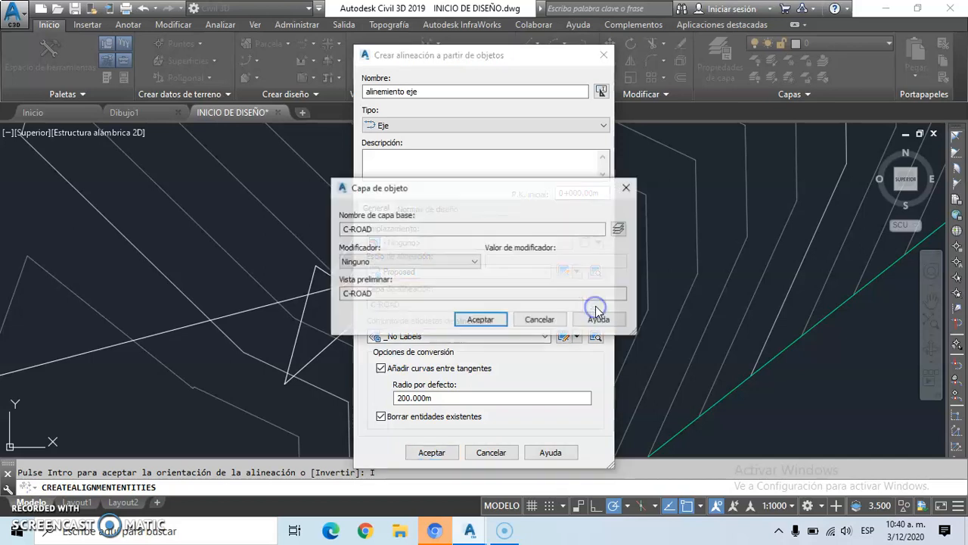
pyautogui.click(620, 231)
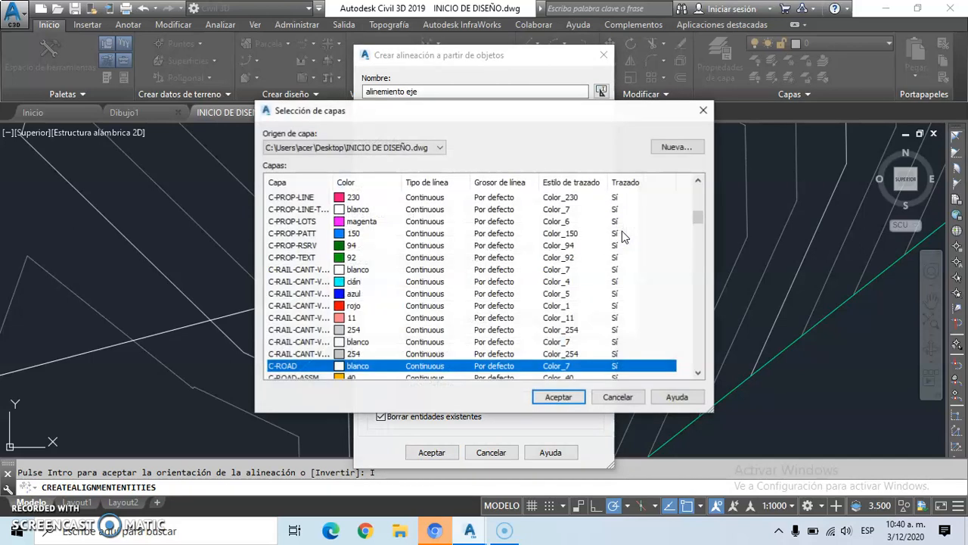
pyautogui.click(677, 147)
pyautogui.click(595, 206)
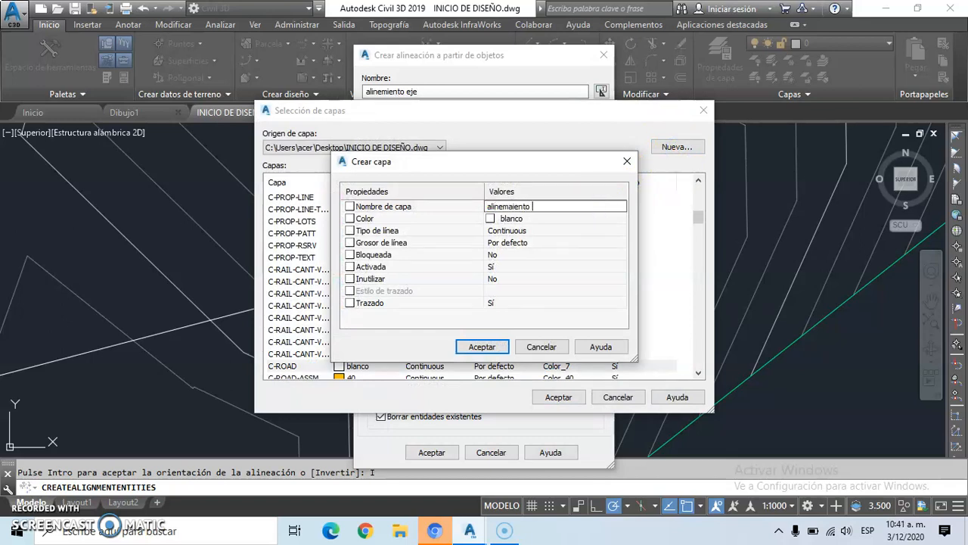
# Set the new layer's color to magenta, create it, and choose it as the alignment's base layer
pyautogui.click(539, 219)
pyautogui.click(620, 219)
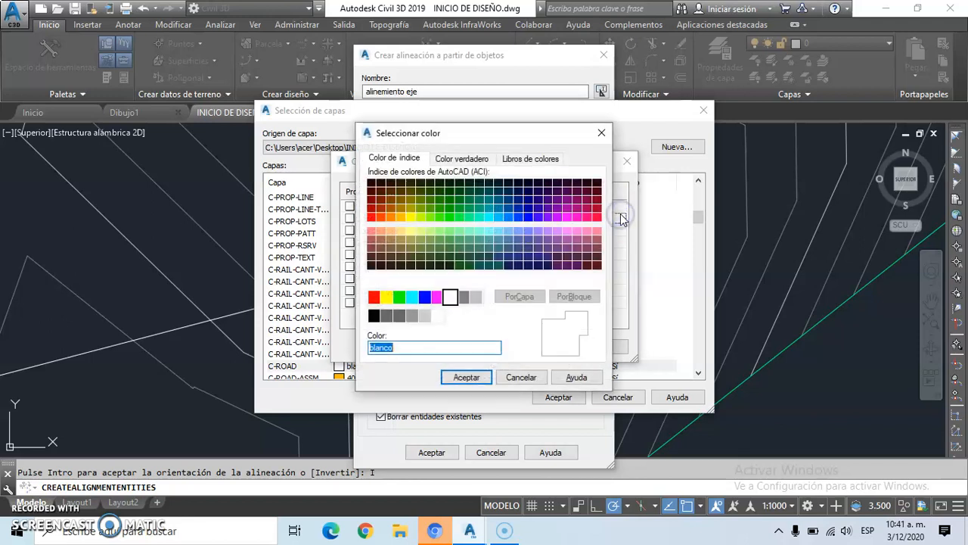
pyautogui.click(439, 296)
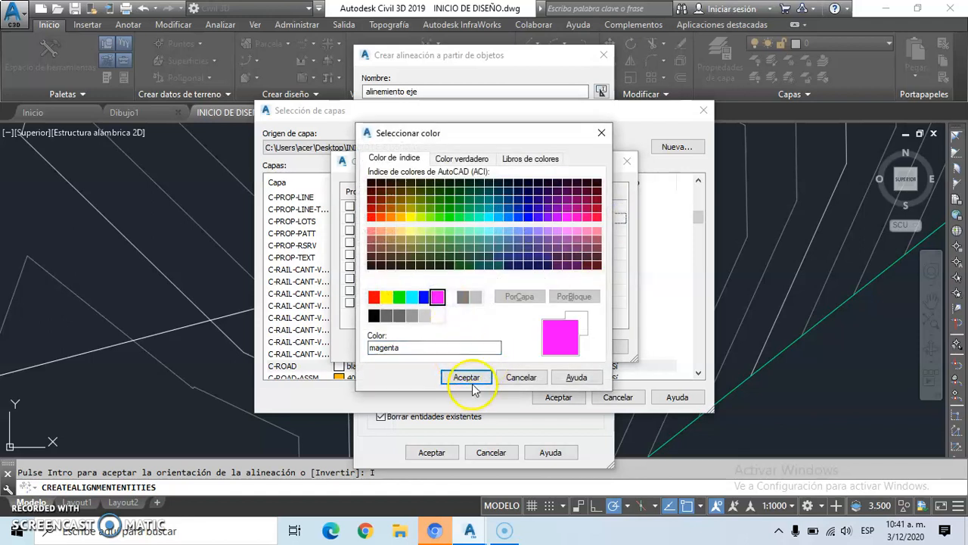
pyautogui.click(466, 377)
pyautogui.click(478, 347)
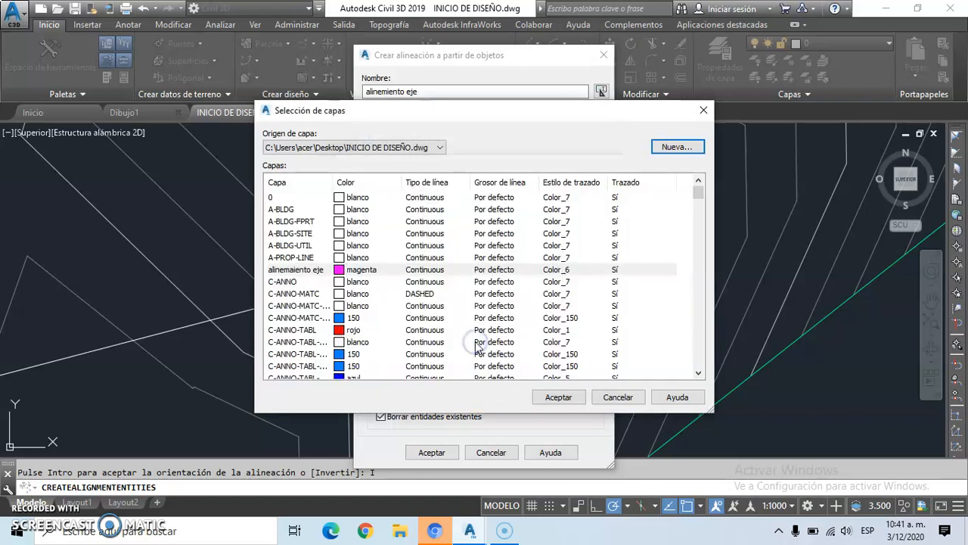
pyautogui.click(310, 271)
pyautogui.click(558, 398)
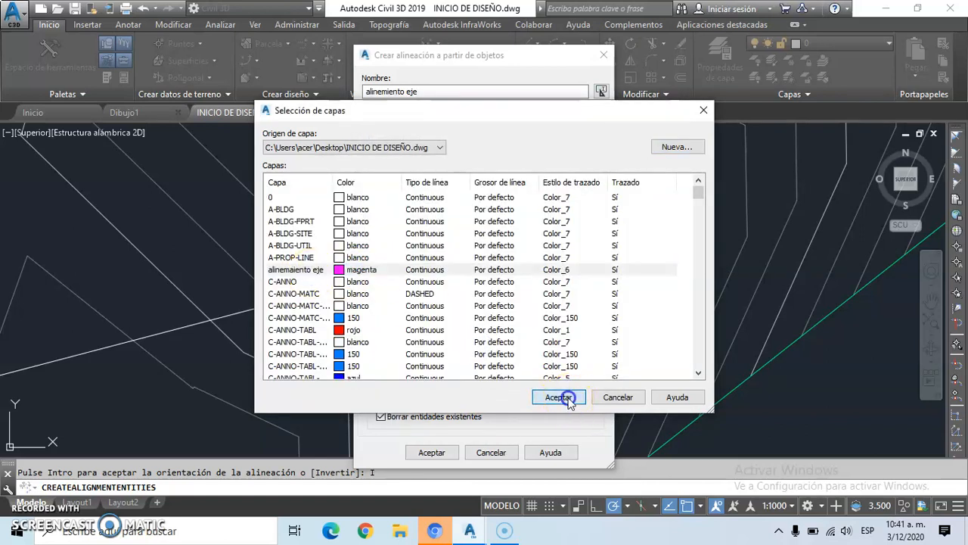
# Apply the All Labels label set, turn off adding curves between tangents, and create the alignment
pyautogui.click(483, 319)
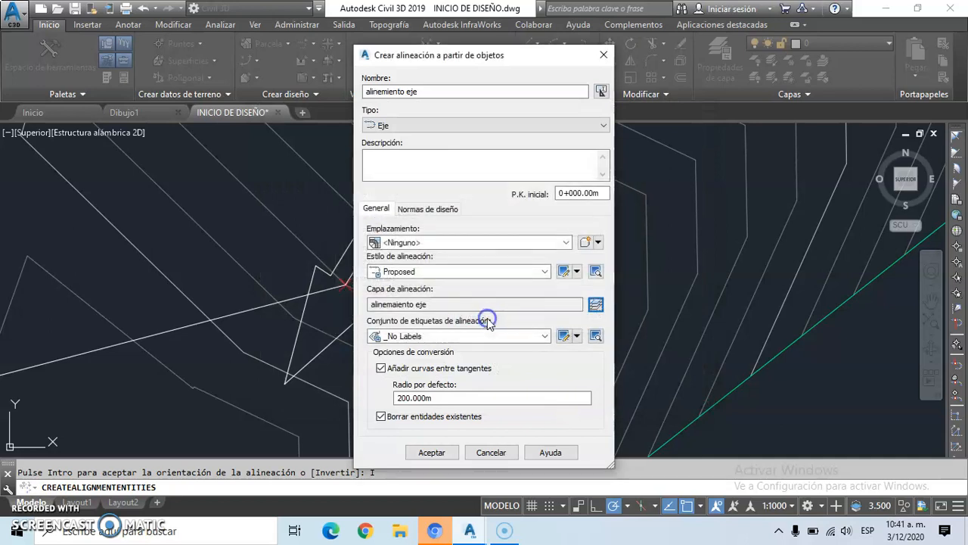
pyautogui.click(545, 336)
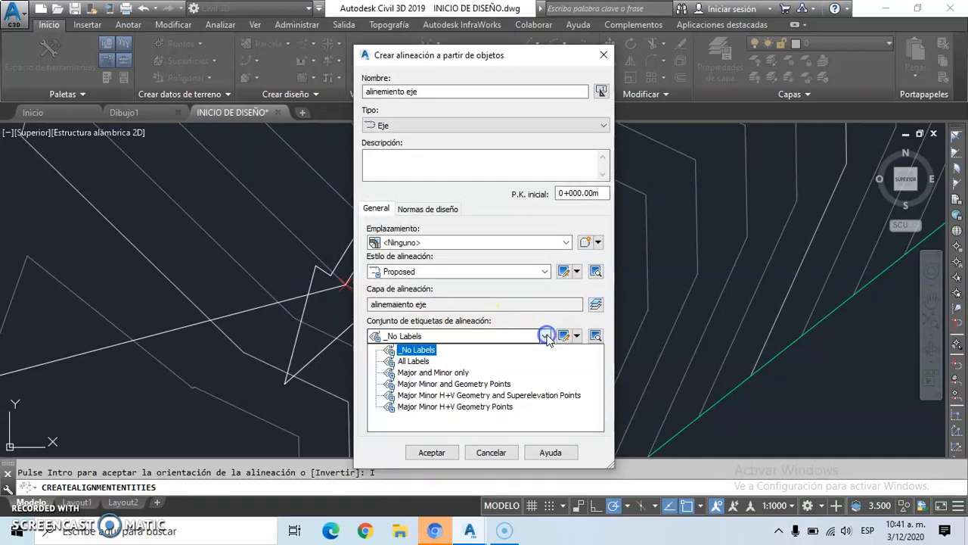
pyautogui.click(411, 362)
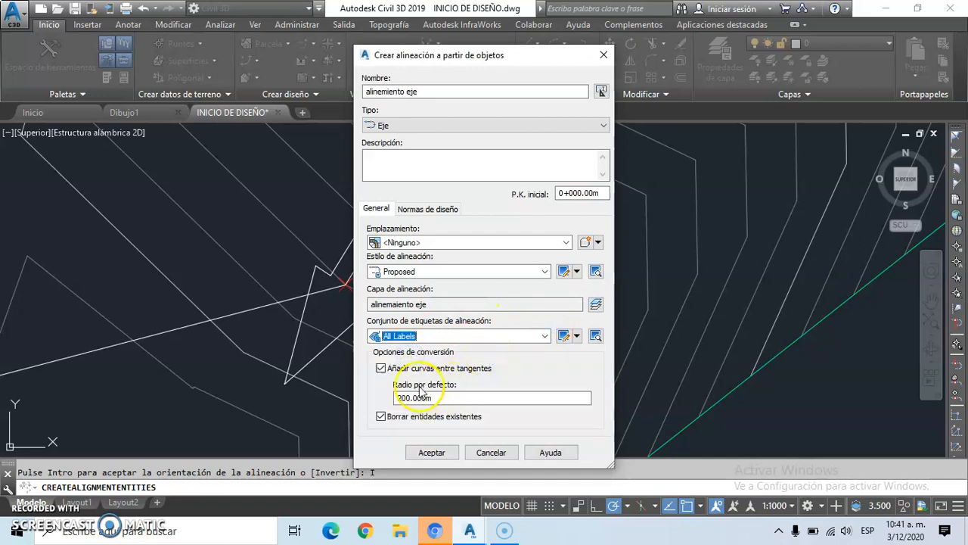
pyautogui.click(381, 369)
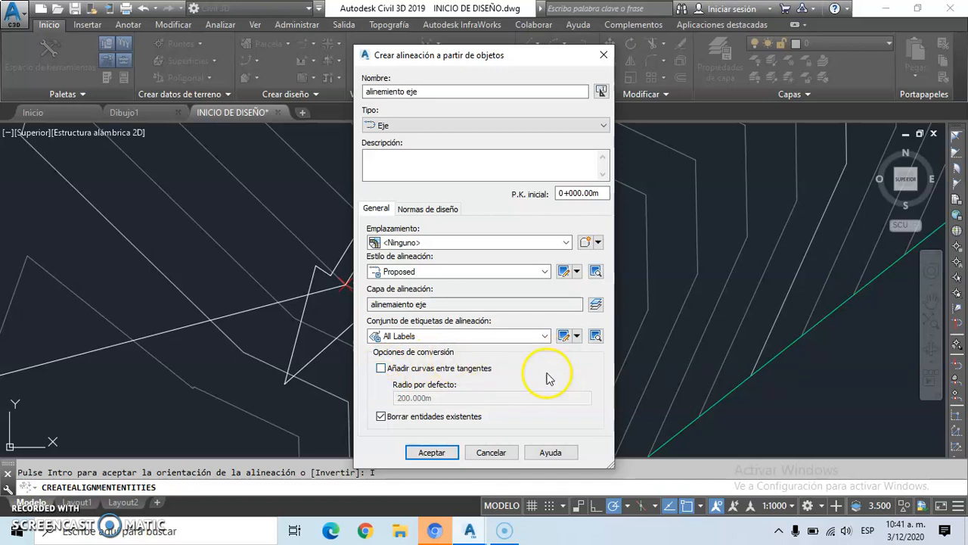
pyautogui.click(430, 453)
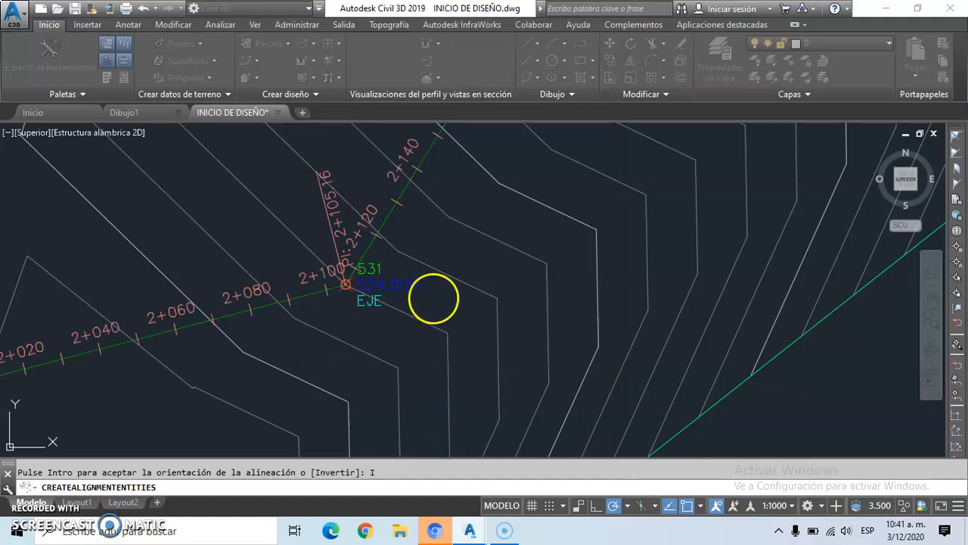
# Open the alignment's station label group for editing from the label at 2+080
pyautogui.scroll(-2, 480, 265)
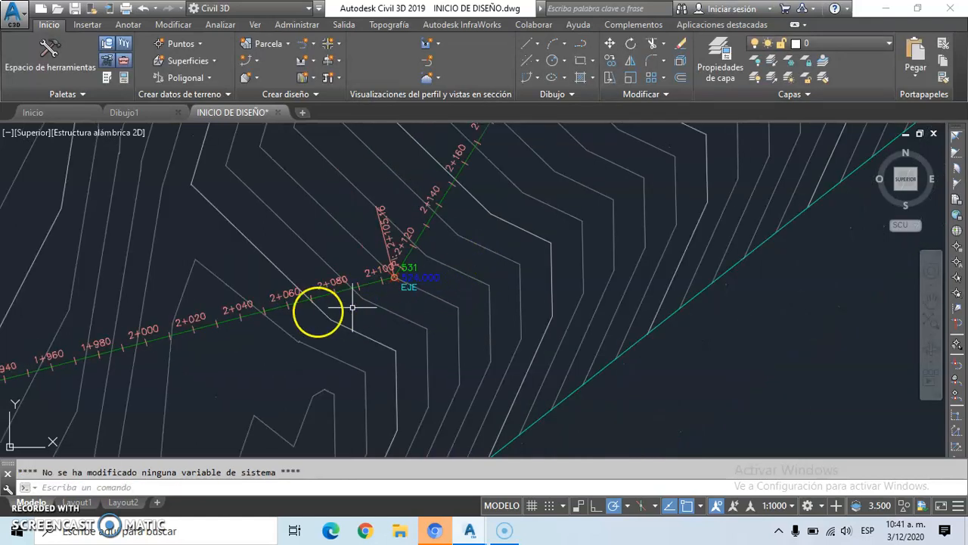
pyautogui.scroll(4, 295, 293)
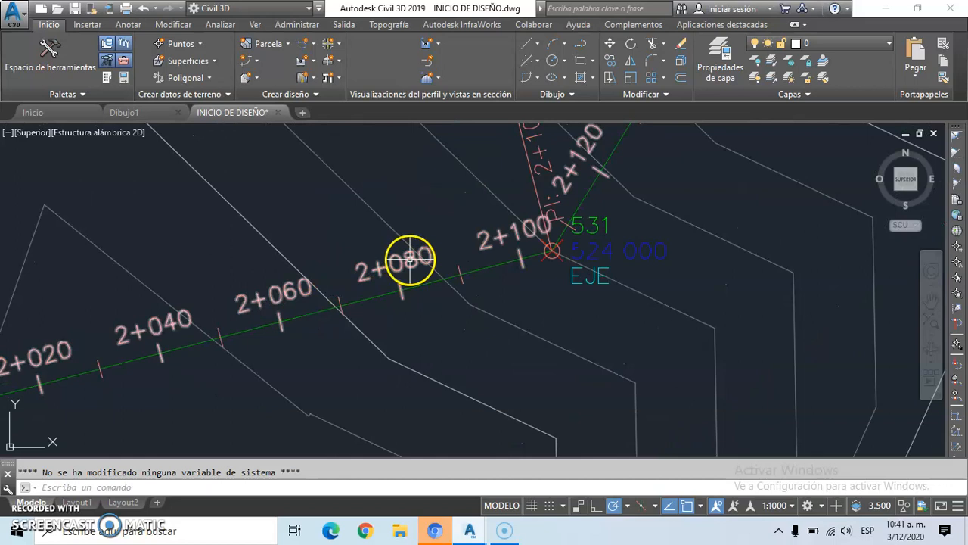
pyautogui.scroll(-1, 421, 260)
pyautogui.scroll(3, 423, 256)
pyautogui.scroll(4, 461, 264)
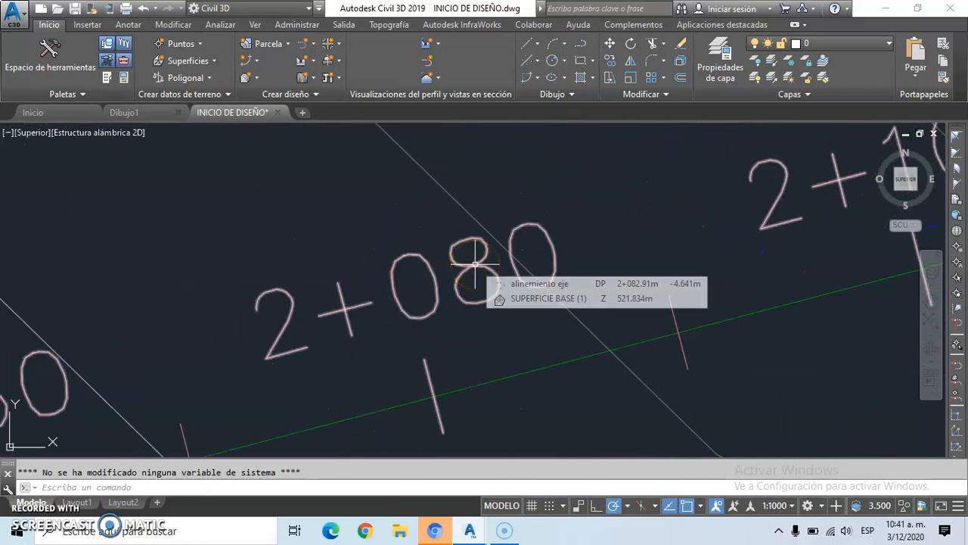
pyautogui.click(477, 264)
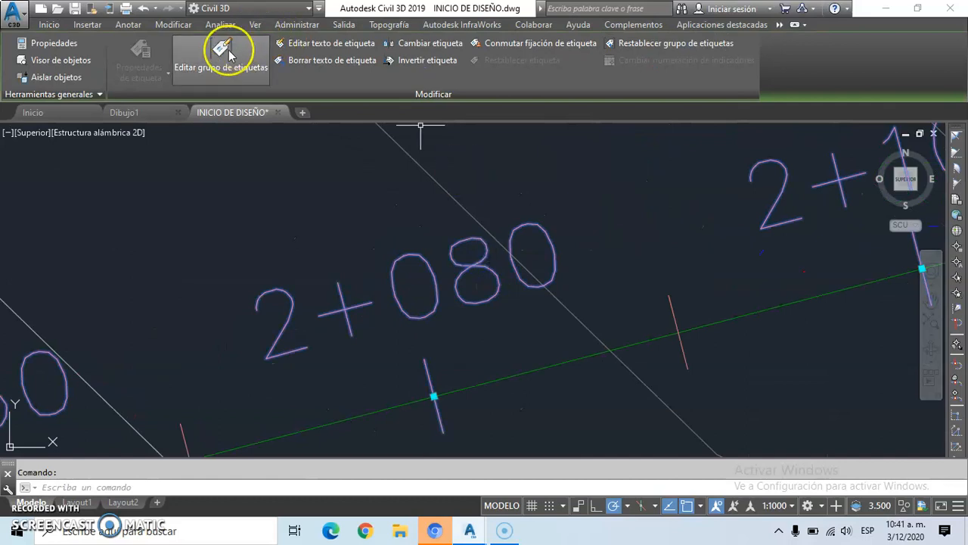
pyautogui.click(228, 50)
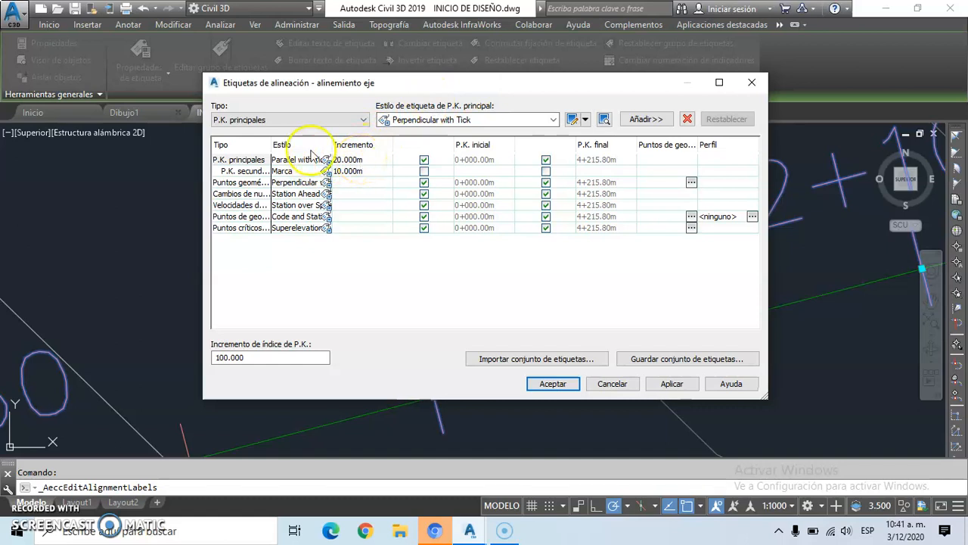
# Set the major station label increment to 30 m and the minor station increment to 15 m
pyautogui.click(346, 161)
pyautogui.click(351, 159)
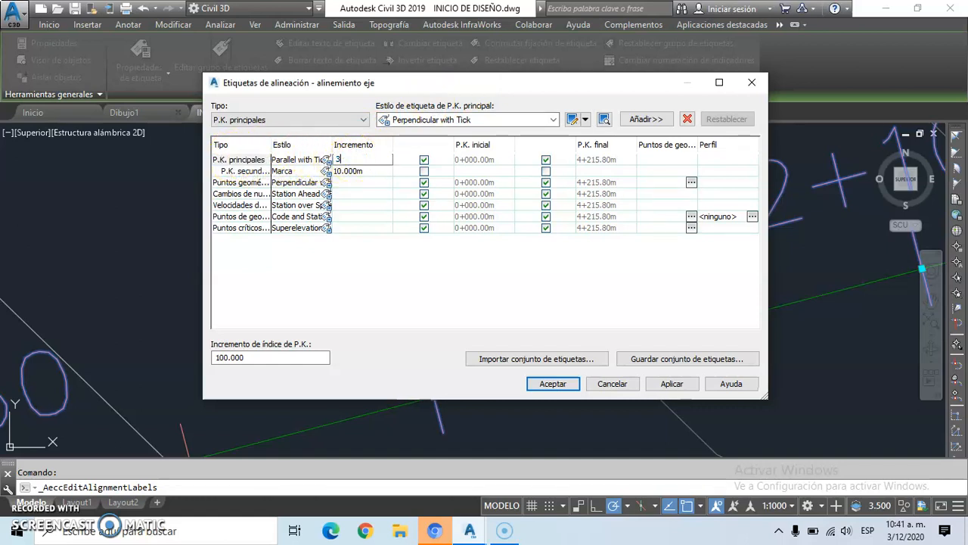
pyautogui.press('Return')
pyautogui.click(368, 171)
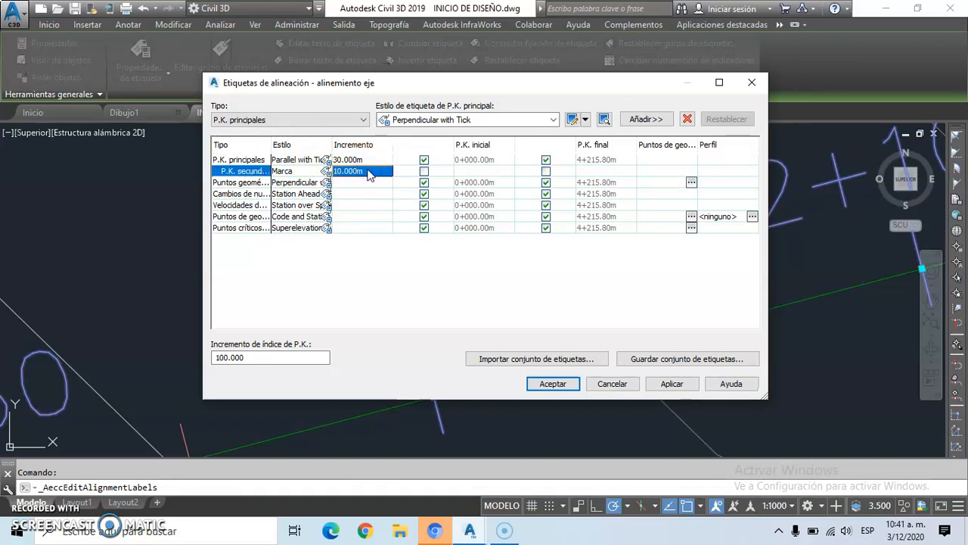
pyautogui.click(367, 171)
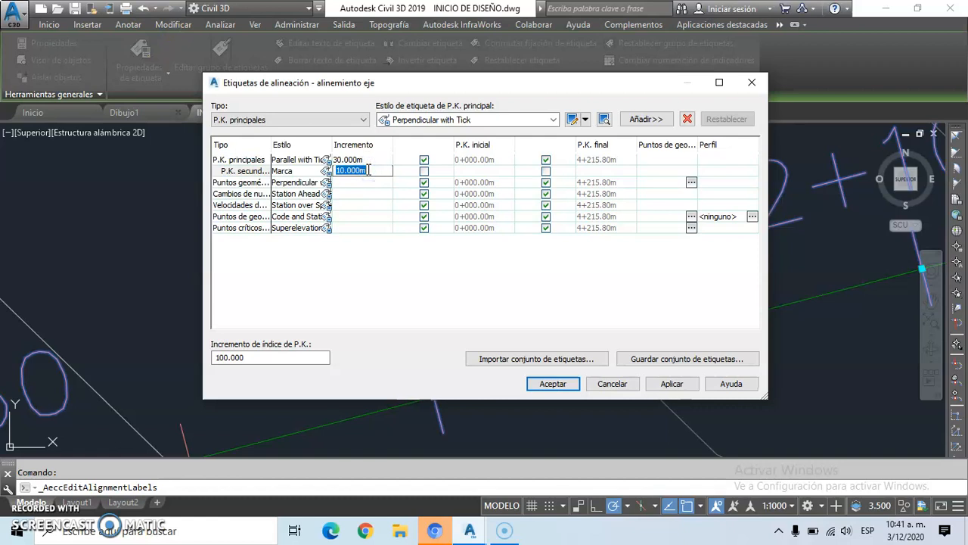
# Edit the major stations' Parallel with Tick style so that the P.K. component's text content is red (Rojo)
pyautogui.click(317, 161)
pyautogui.click(326, 161)
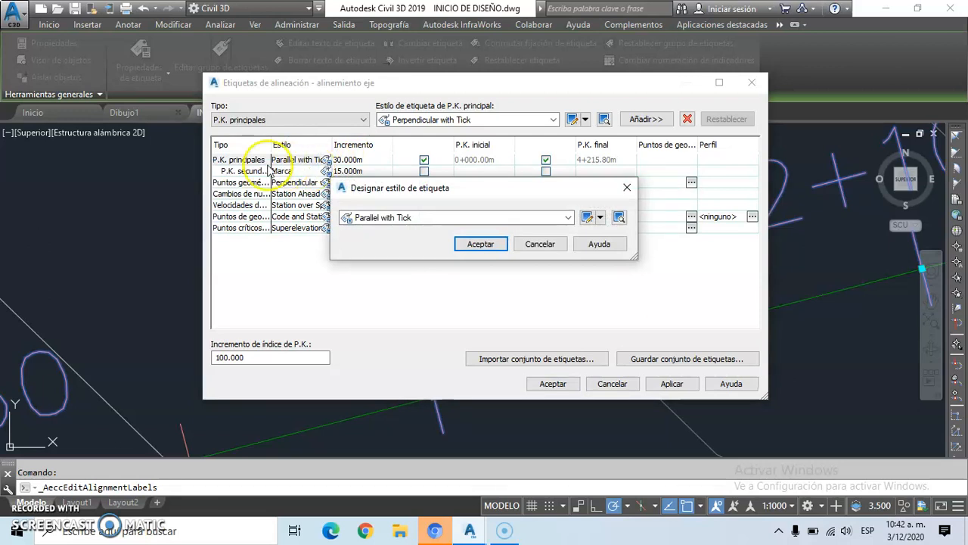
pyautogui.click(589, 217)
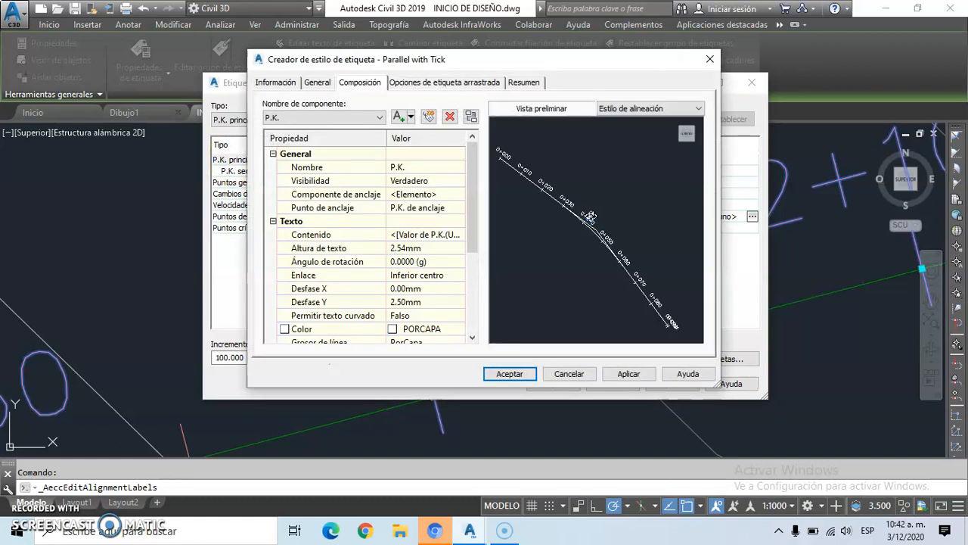
pyautogui.click(414, 237)
pyautogui.click(457, 235)
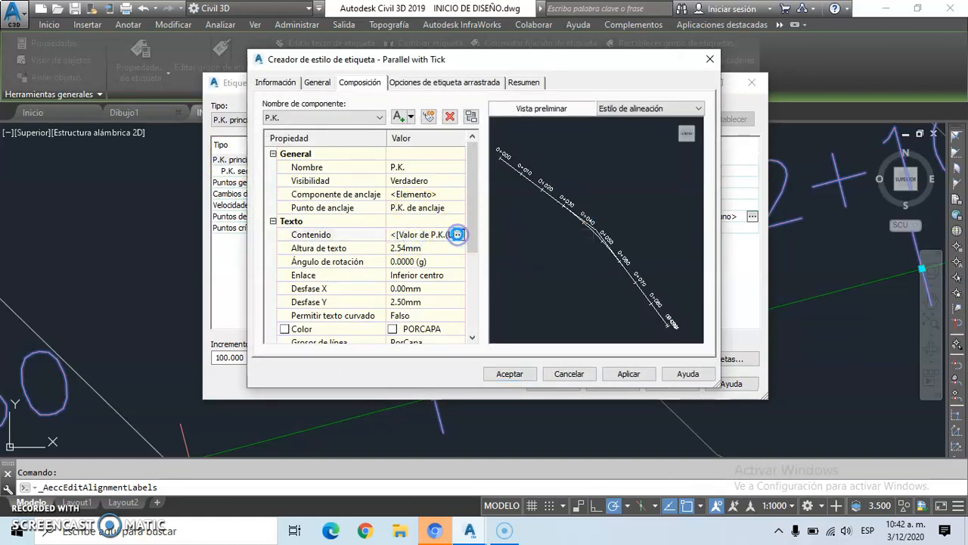
pyautogui.moveTo(491, 139); pyautogui.dragTo(663, 180)
pyautogui.click(283, 133)
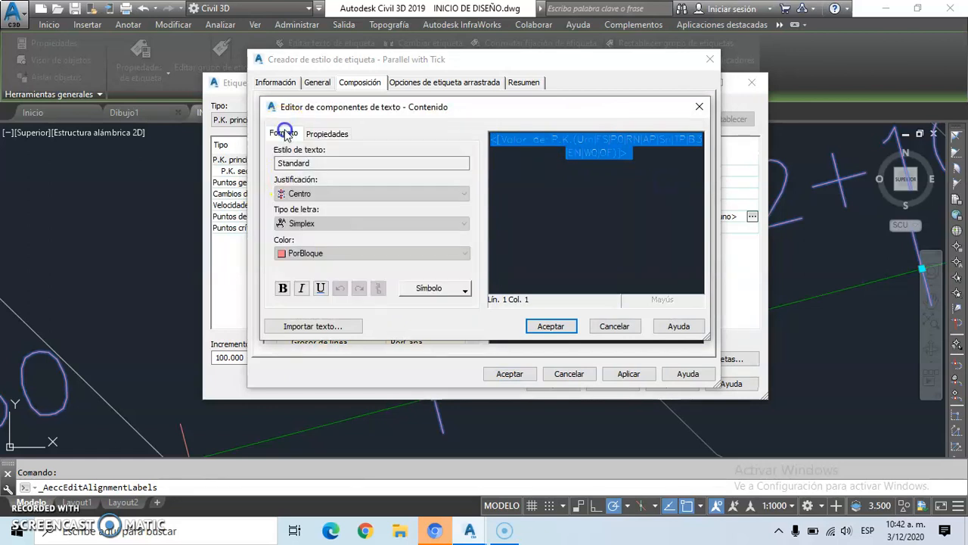
pyautogui.click(307, 255)
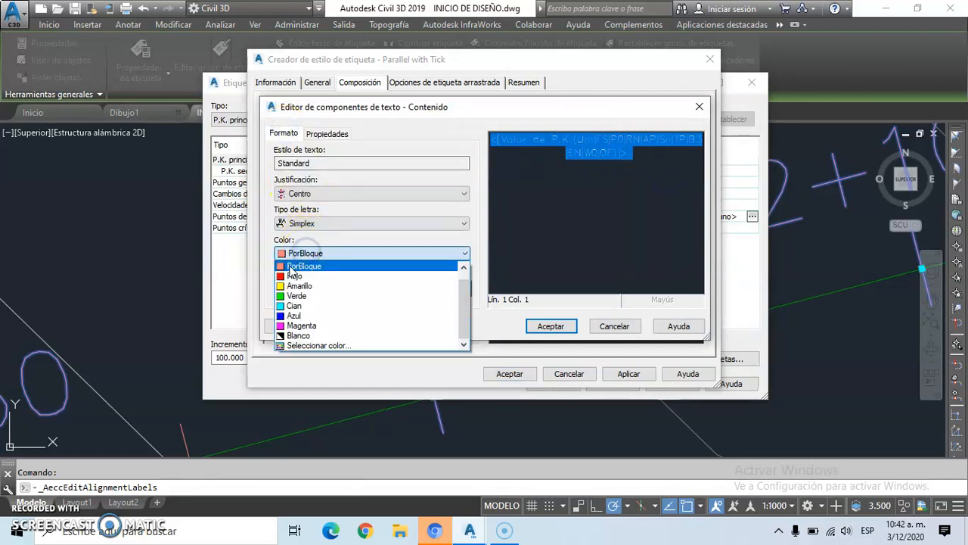
pyautogui.click(286, 275)
pyautogui.click(549, 326)
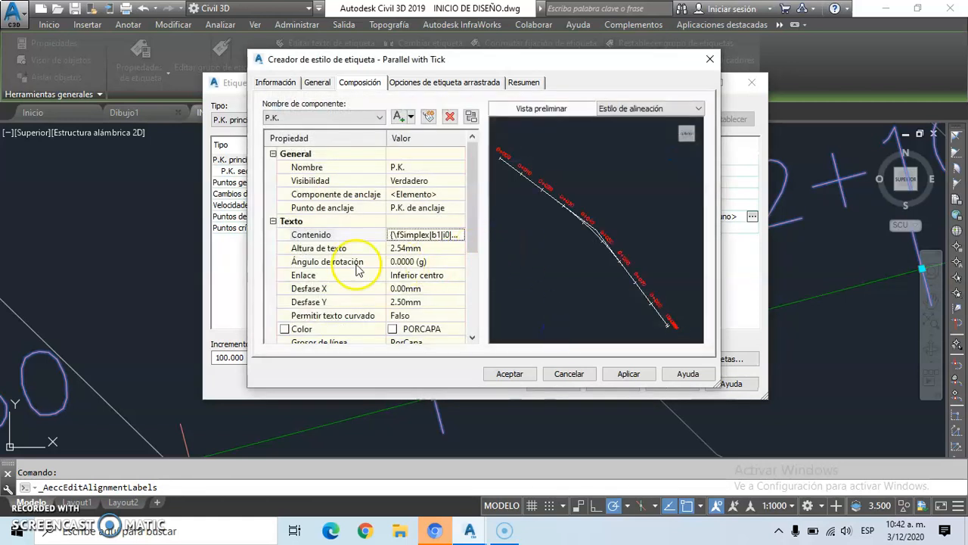
# Set the P.K. component's text height to 3 mm and its Y offset to 4 mm
pyautogui.click(407, 250)
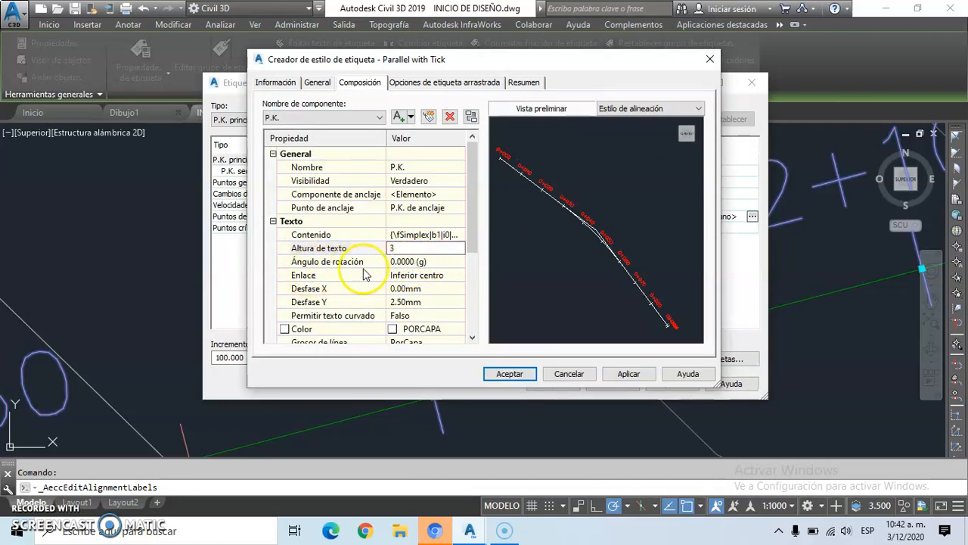
pyautogui.click(411, 302)
# Set the P.K. component's color property to red (rojo) and save the major station label style
pyautogui.click(426, 322)
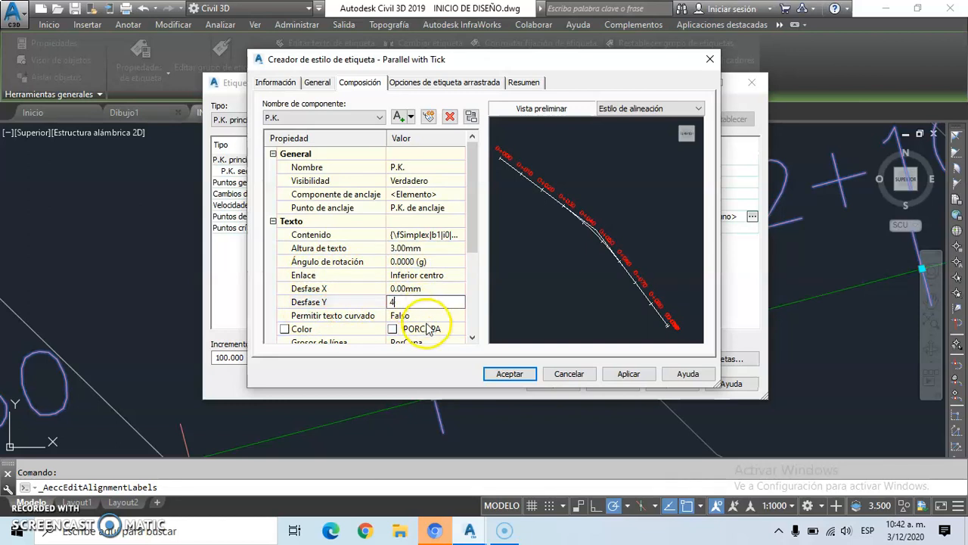
pyautogui.click(459, 328)
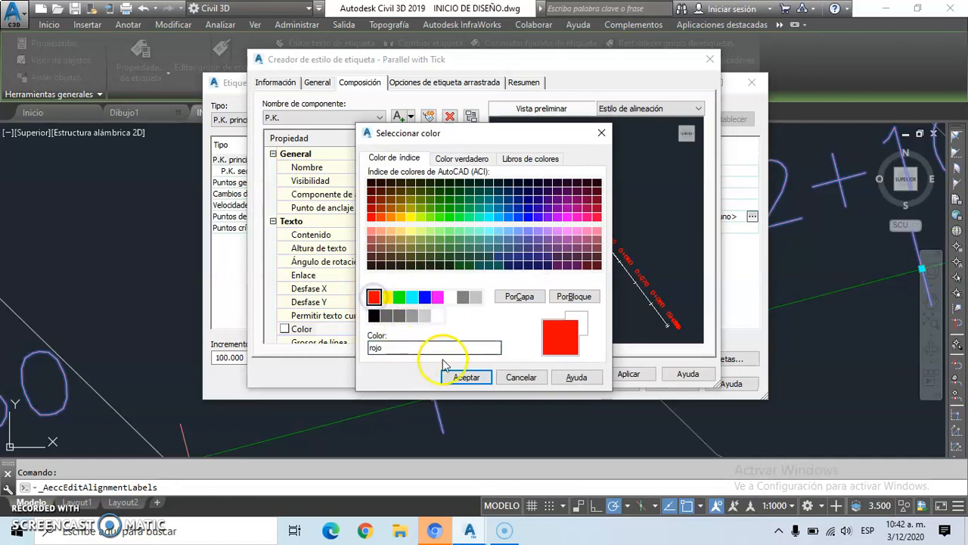
pyautogui.click(463, 376)
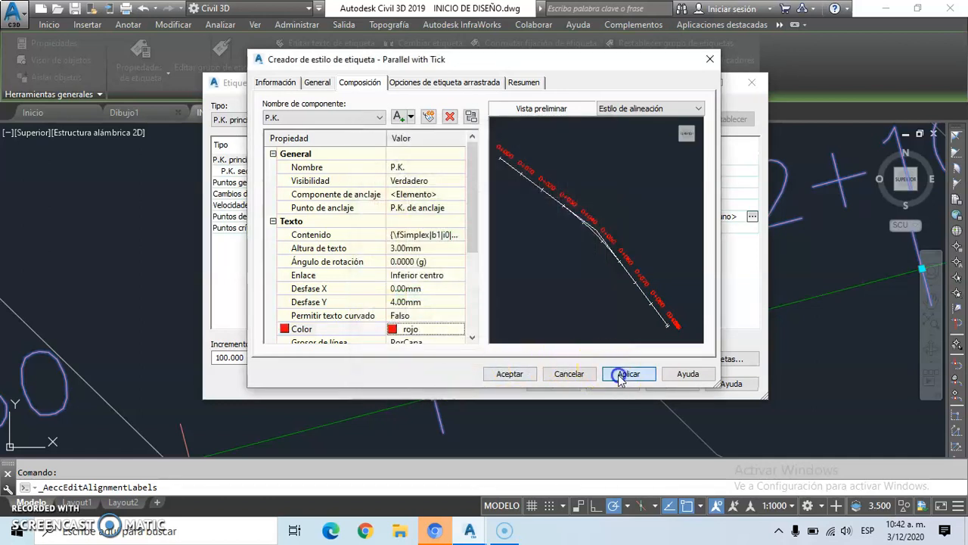
pyautogui.click(514, 375)
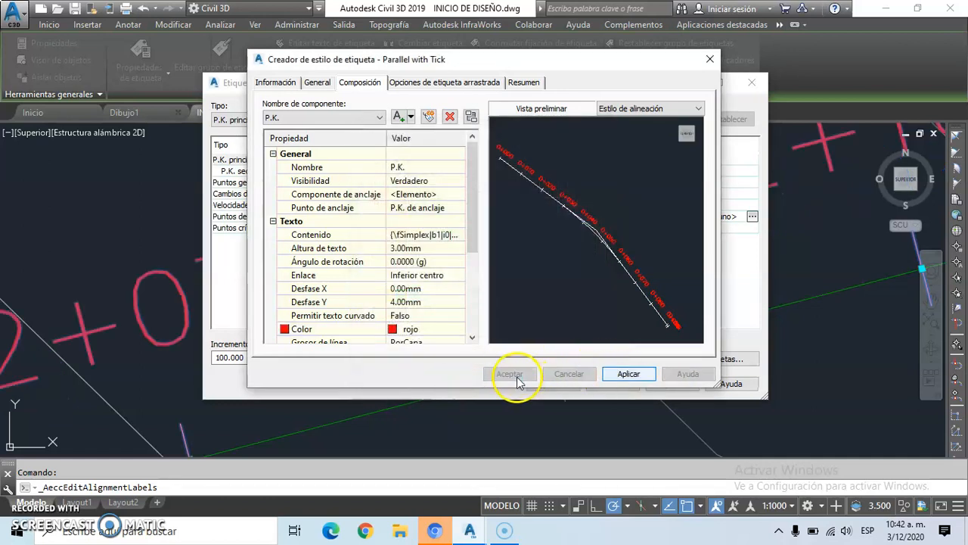
pyautogui.click(477, 244)
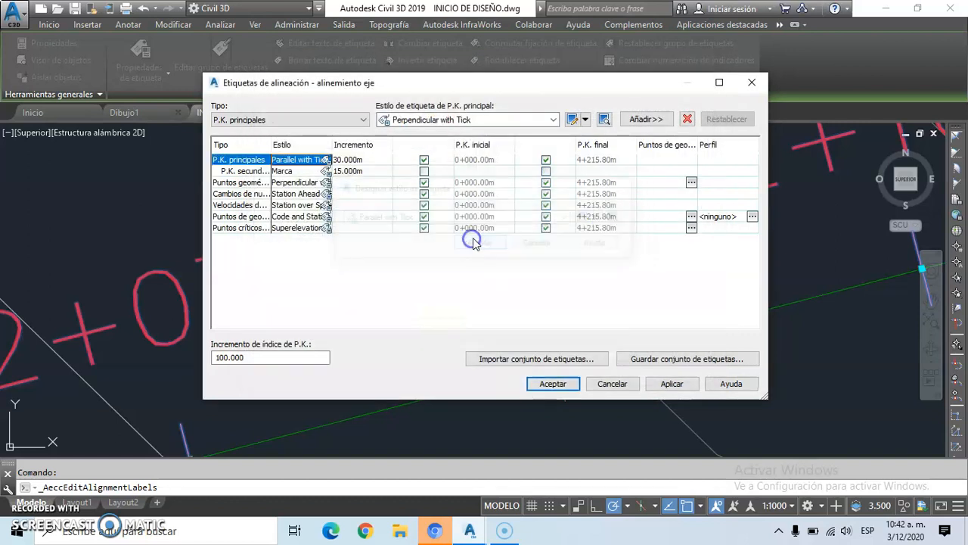
# Edit the minor stations' Marca label style to use the _ClosedFilled block as its tick mark
pyautogui.click(328, 171)
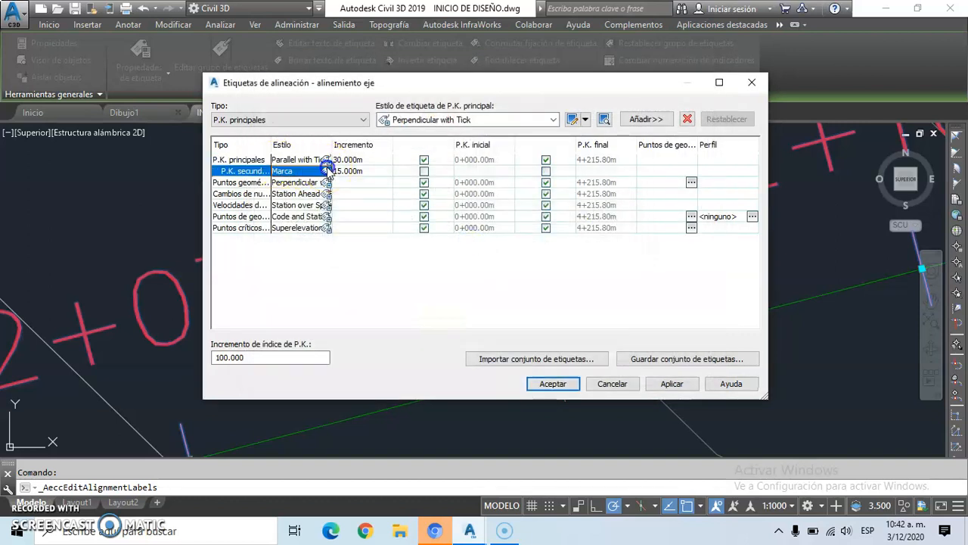
pyautogui.click(326, 172)
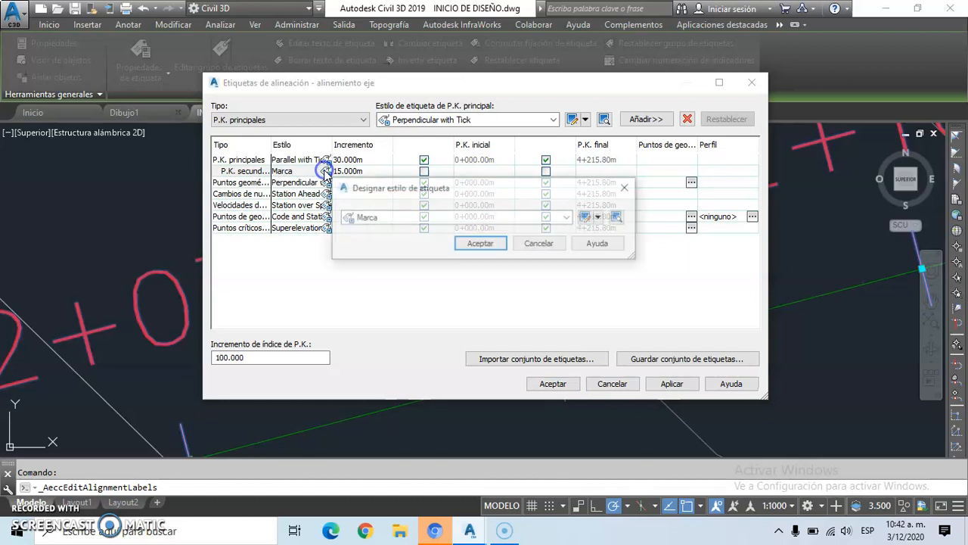
pyautogui.click(586, 217)
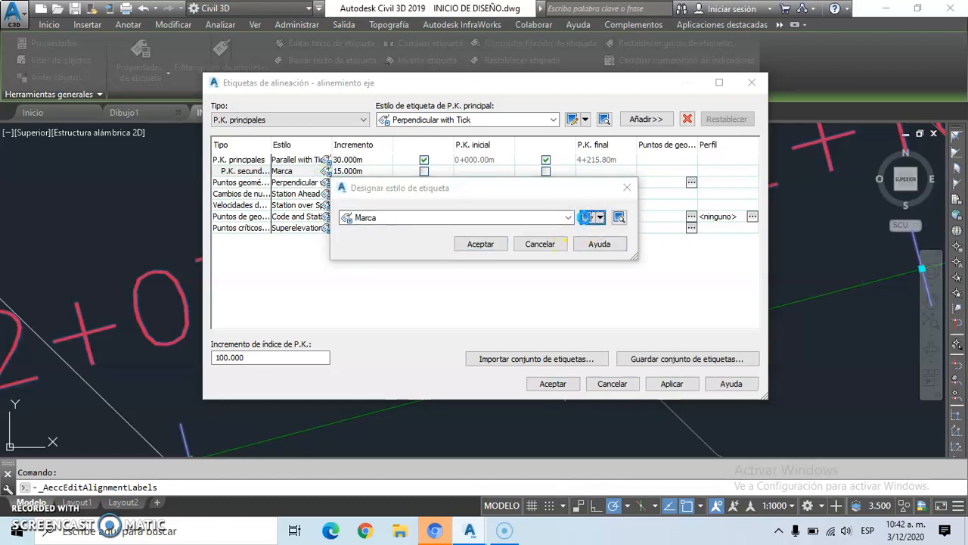
pyautogui.click(413, 207)
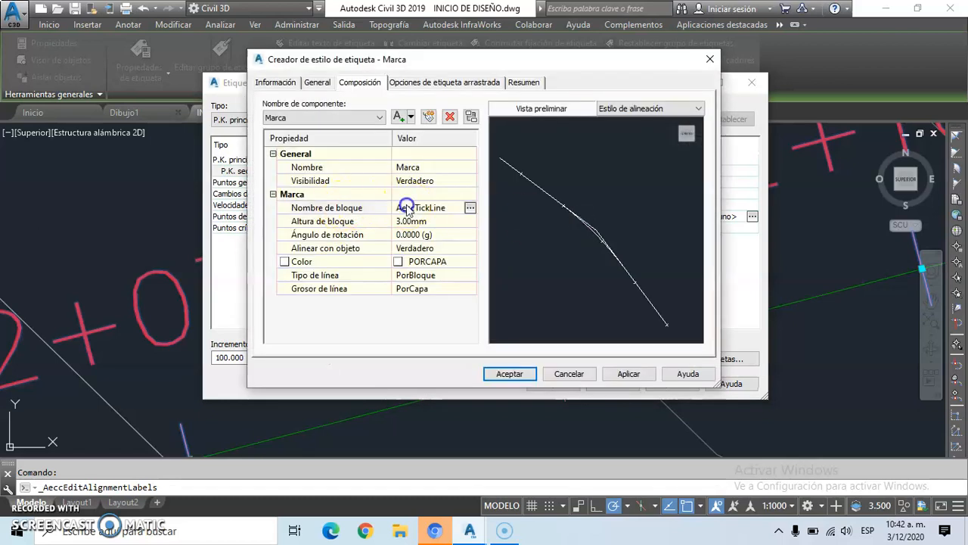
pyautogui.click(469, 207)
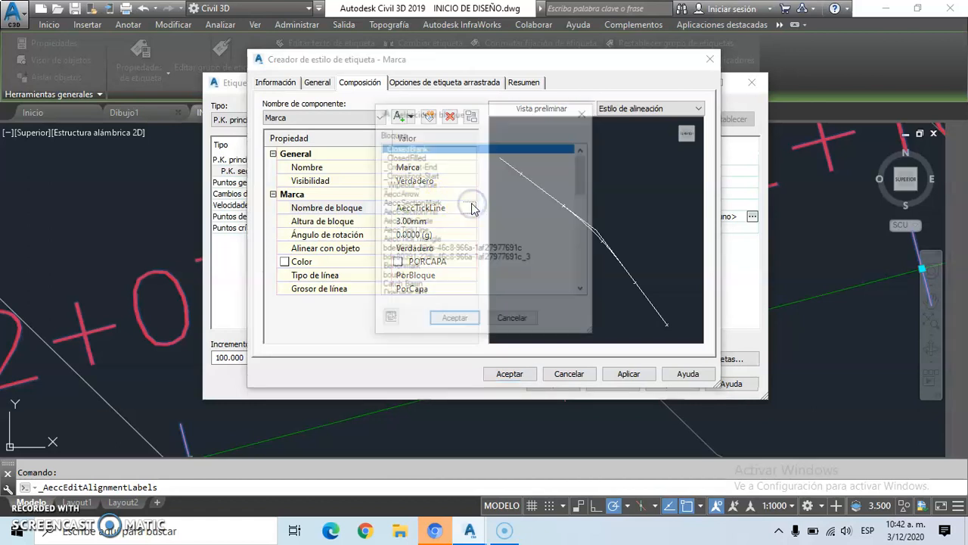
pyautogui.click(412, 157)
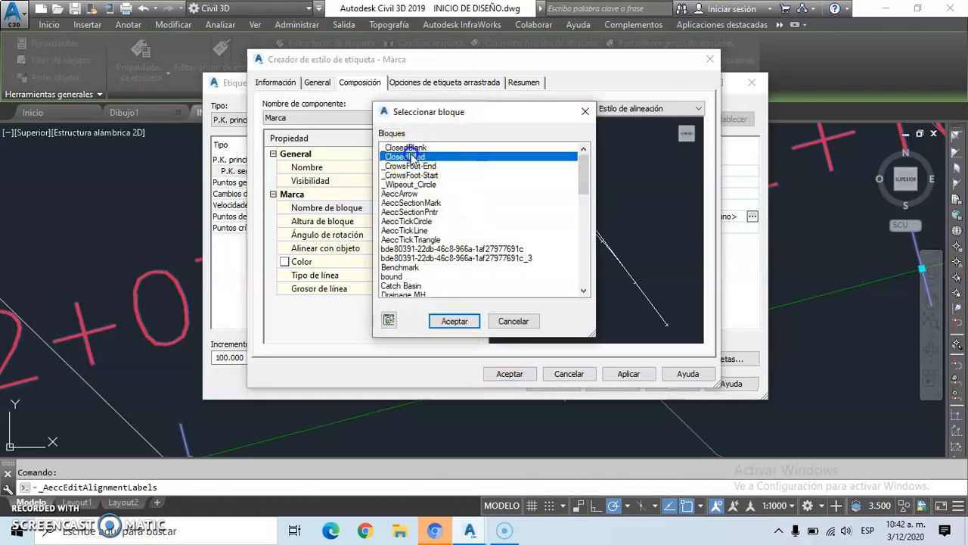
pyautogui.click(455, 320)
# Set the Marca tick's block height to 2 mm and its rotation angle to 90
pyautogui.click(395, 220)
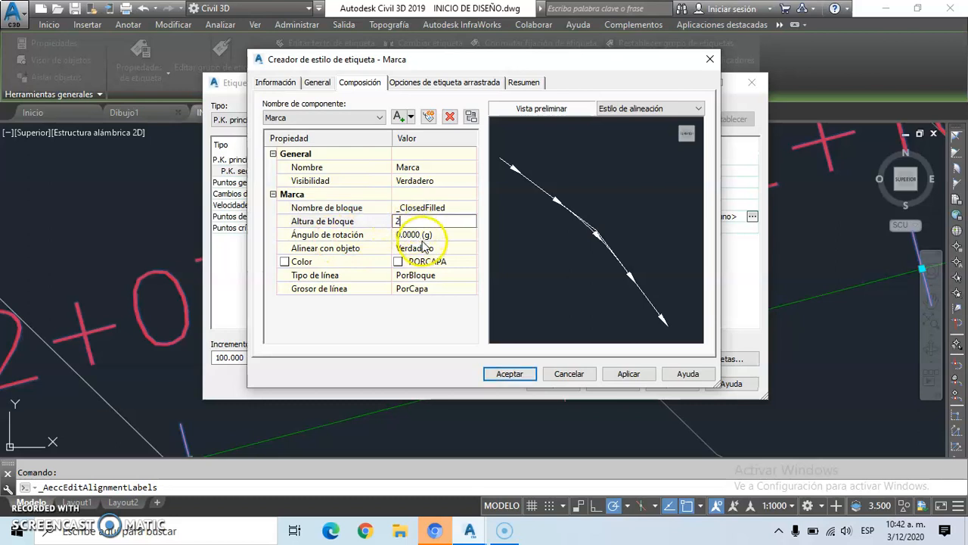
pyautogui.click(412, 231)
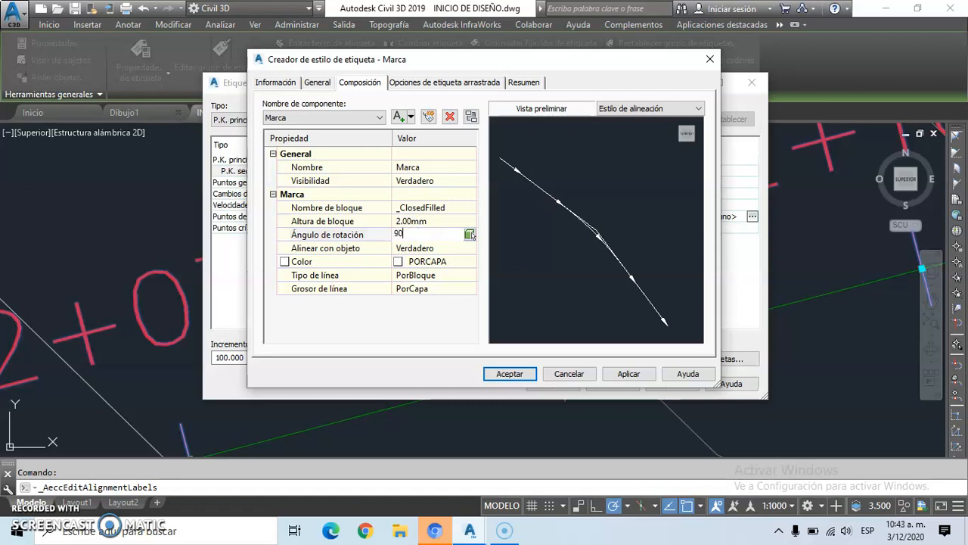
# Set the Marca tick's color property to green (verde) and save the minor station label style
pyautogui.click(445, 261)
pyautogui.click(470, 261)
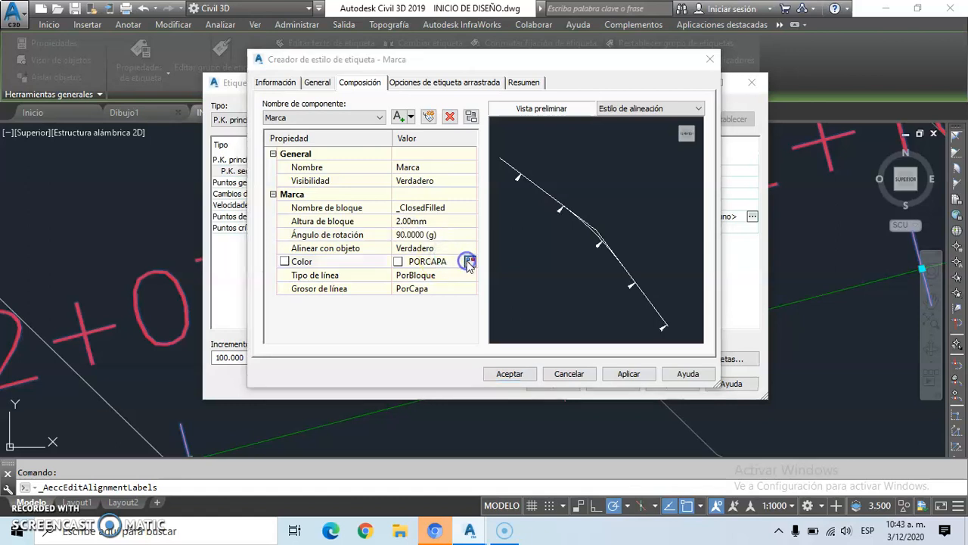
pyautogui.click(398, 297)
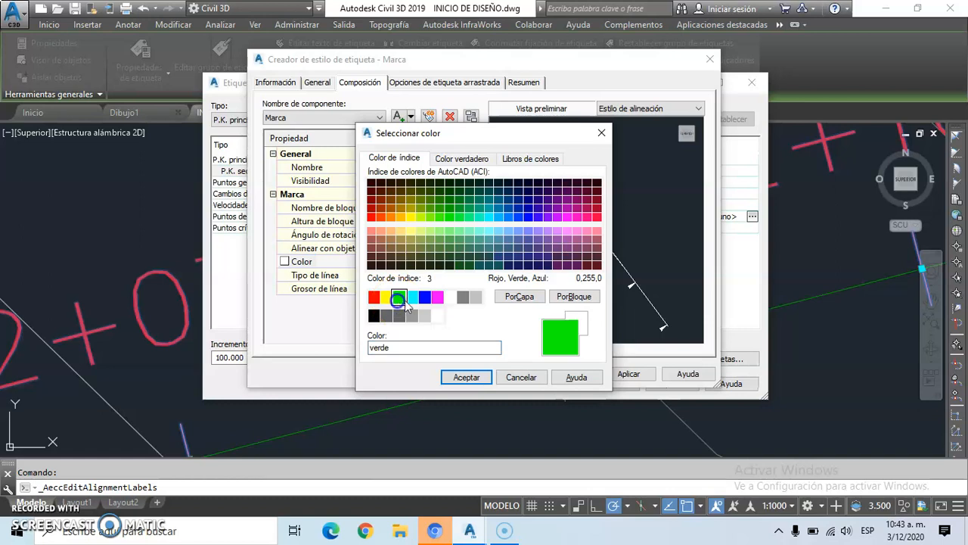
pyautogui.click(469, 377)
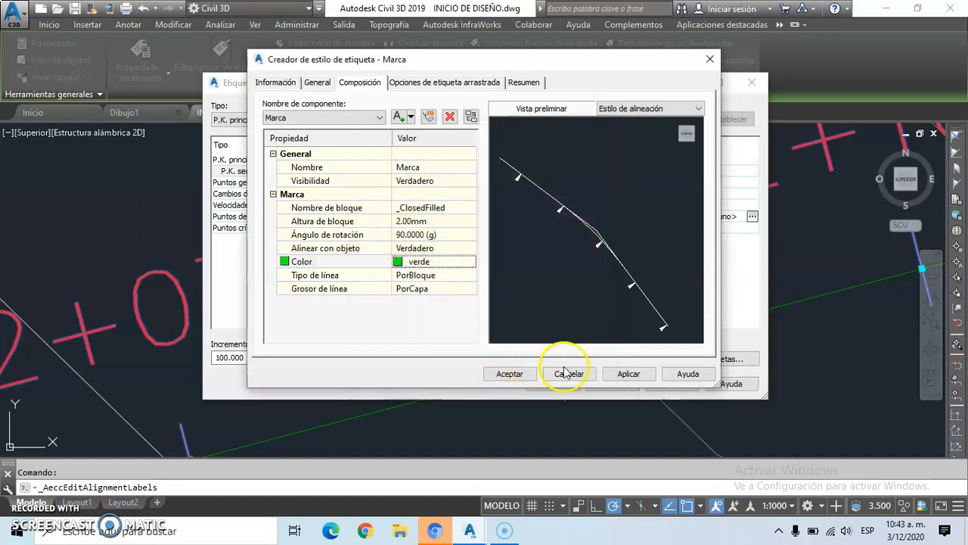
pyautogui.click(620, 370)
pyautogui.click(520, 374)
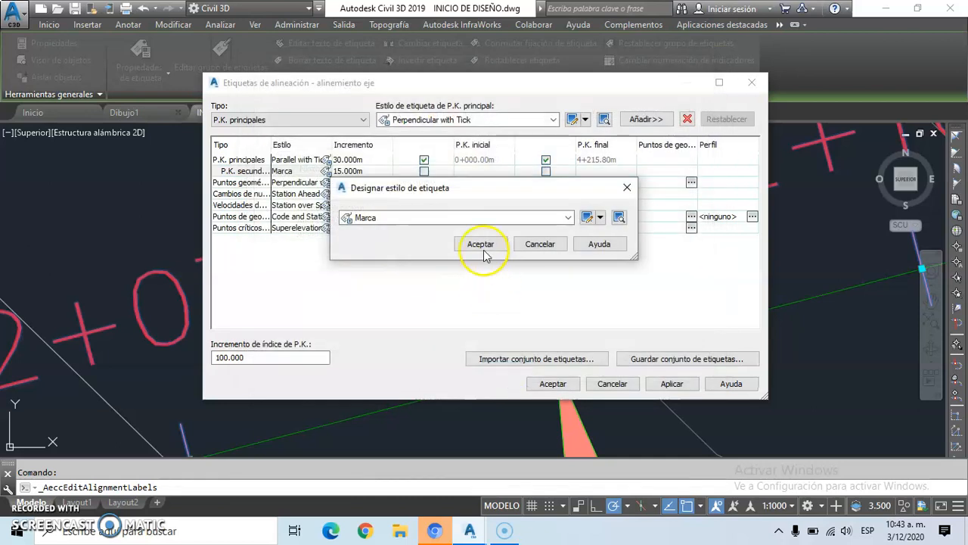
# Assign the Marca style to the minor stations and apply the alignment label changes to the drawing
pyautogui.click(481, 245)
pyautogui.click(685, 390)
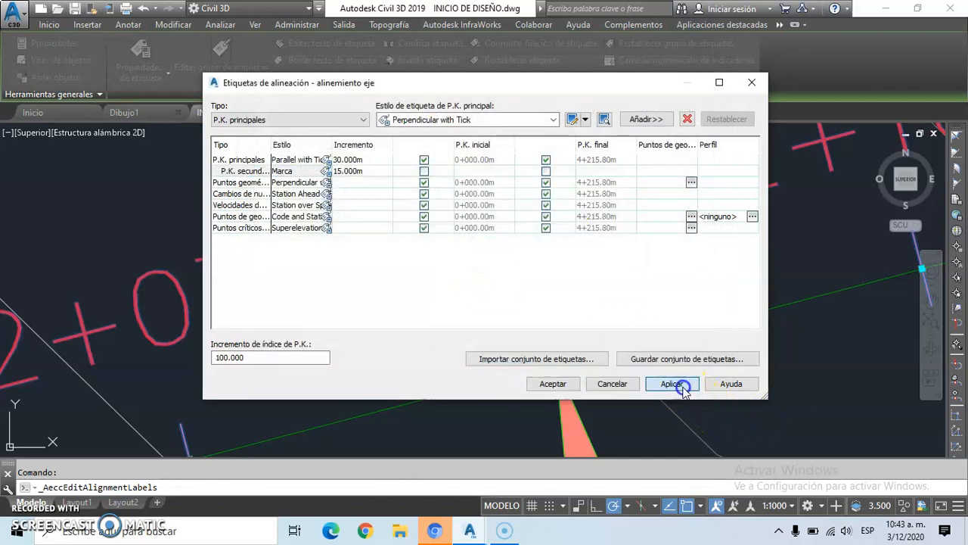
pyautogui.click(566, 385)
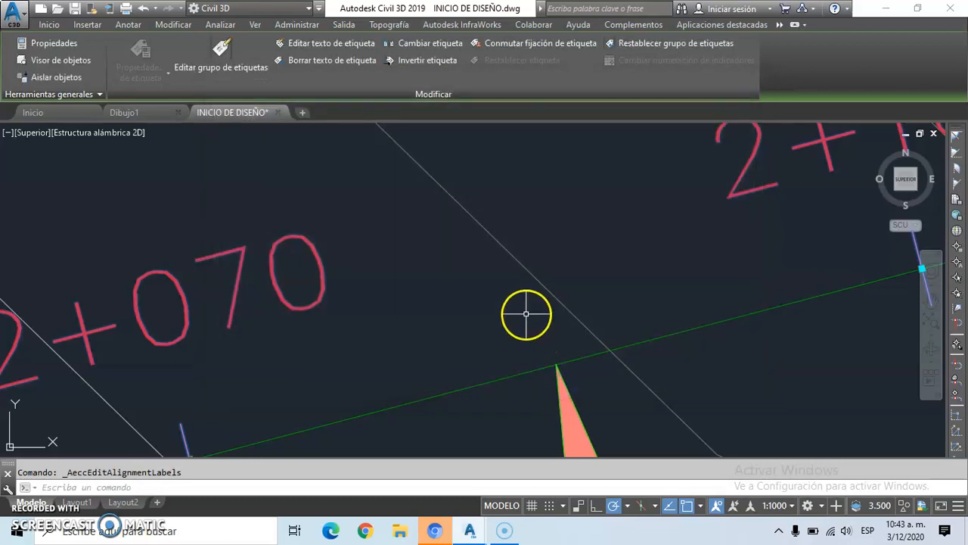
pyautogui.scroll(-2, 526, 314)
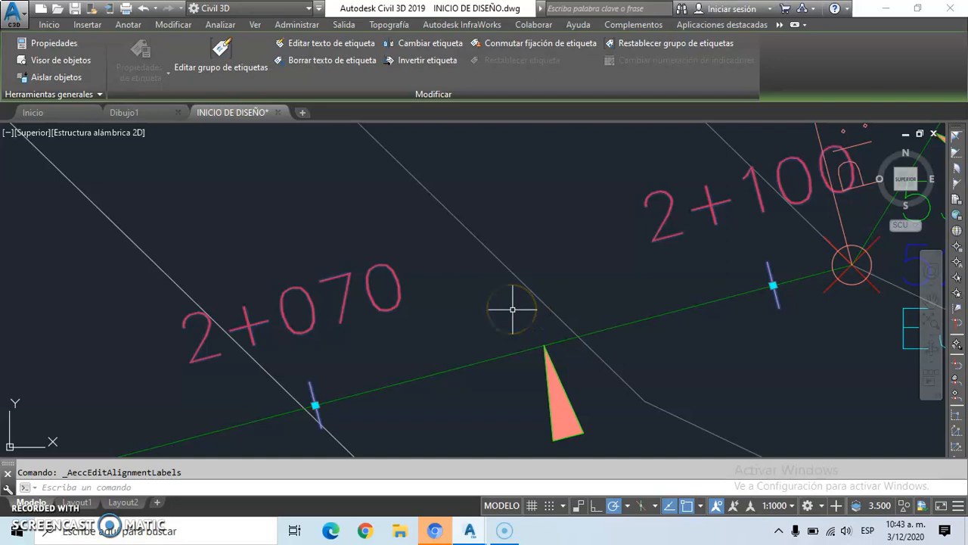
pyautogui.press('Escape')
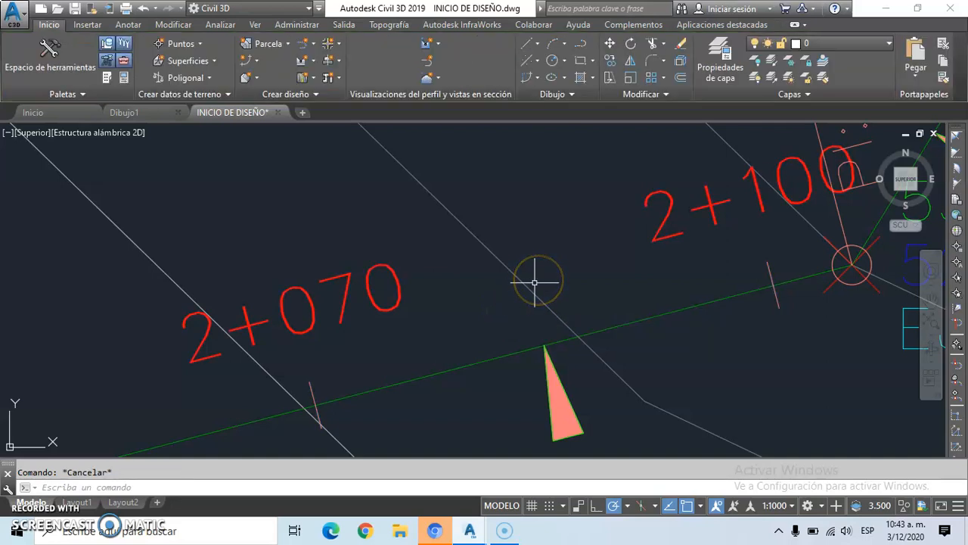
# Select the centerline alignment near point 530 and open its geometry editor
pyautogui.scroll(-2, 565, 264)
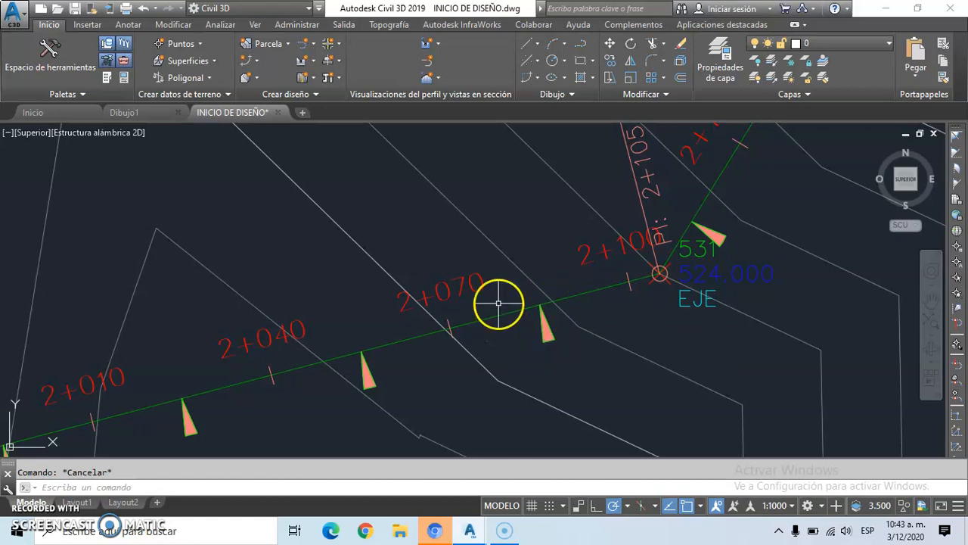
pyautogui.scroll(-3, 531, 270)
pyautogui.scroll(-3, 538, 266)
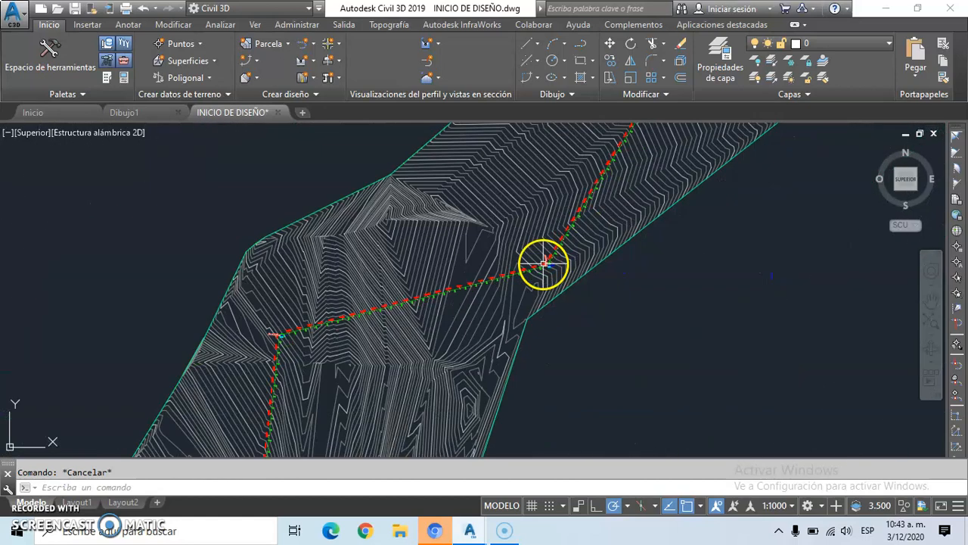
pyautogui.scroll(-1, 545, 226)
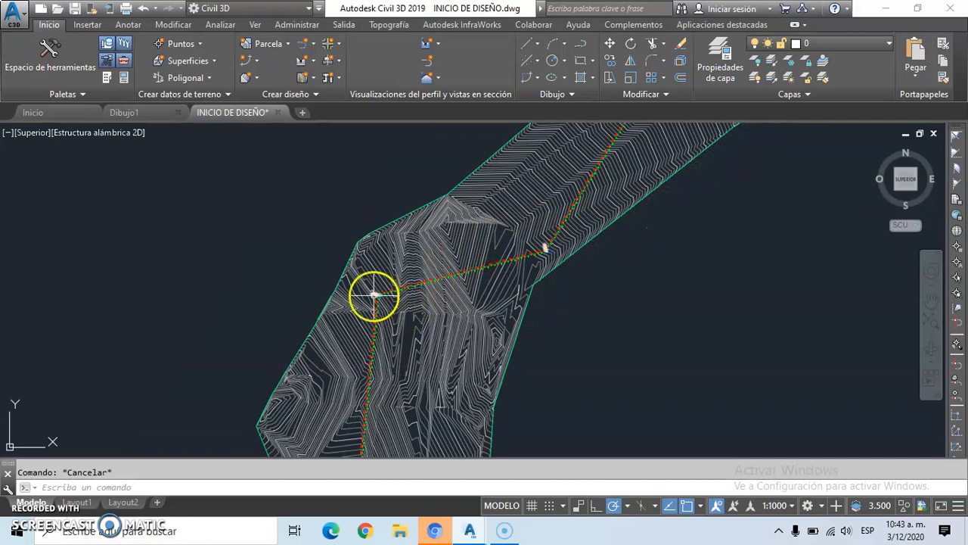
pyautogui.scroll(4, 411, 300)
pyautogui.scroll(5, 415, 303)
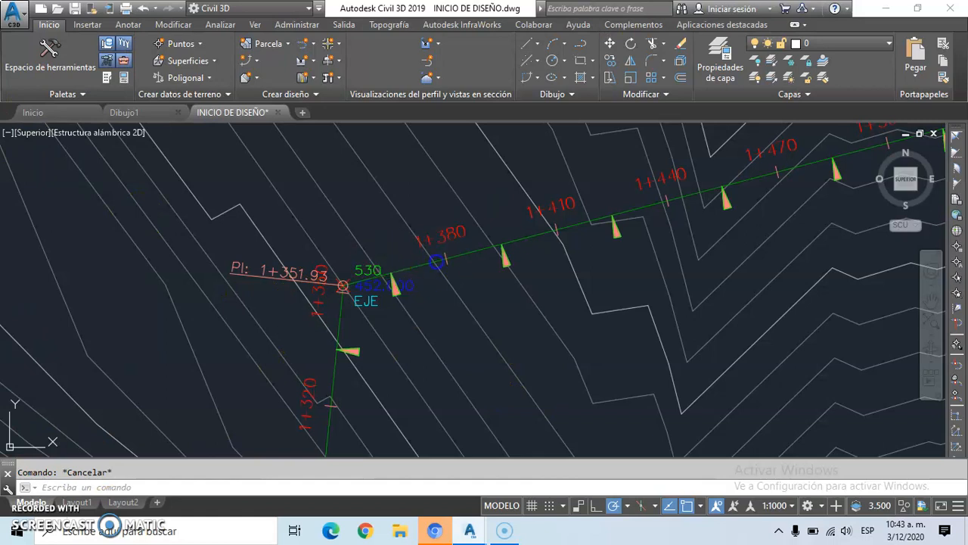
pyautogui.click(438, 262)
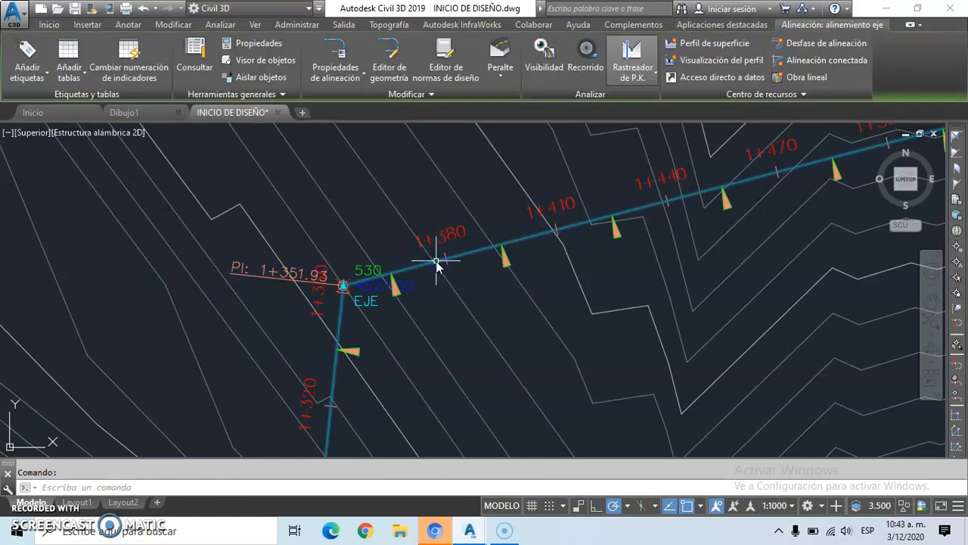
pyautogui.click(393, 68)
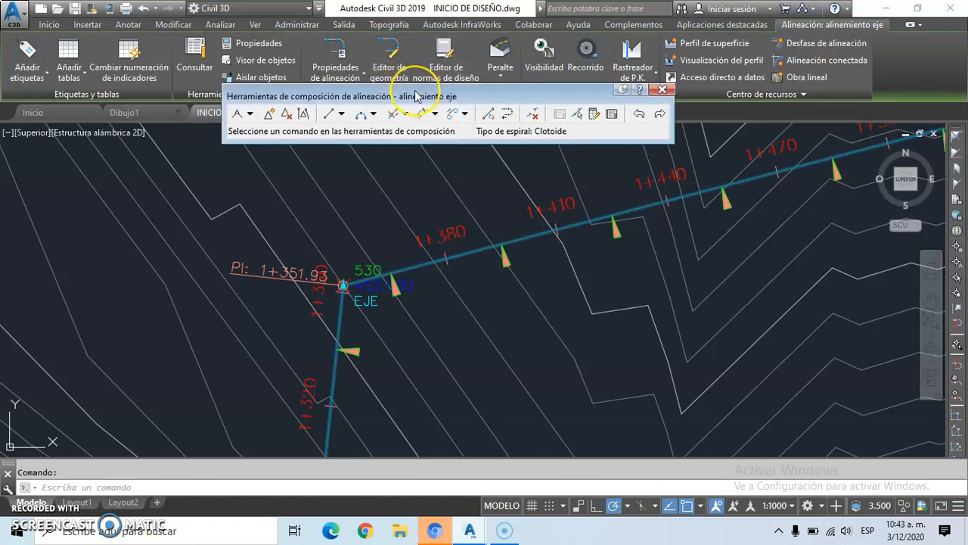
# Add a free curve fillet between the two tangents at point 530, with a less-than-180 solution angle and a 200 m radius
pyautogui.click(373, 114)
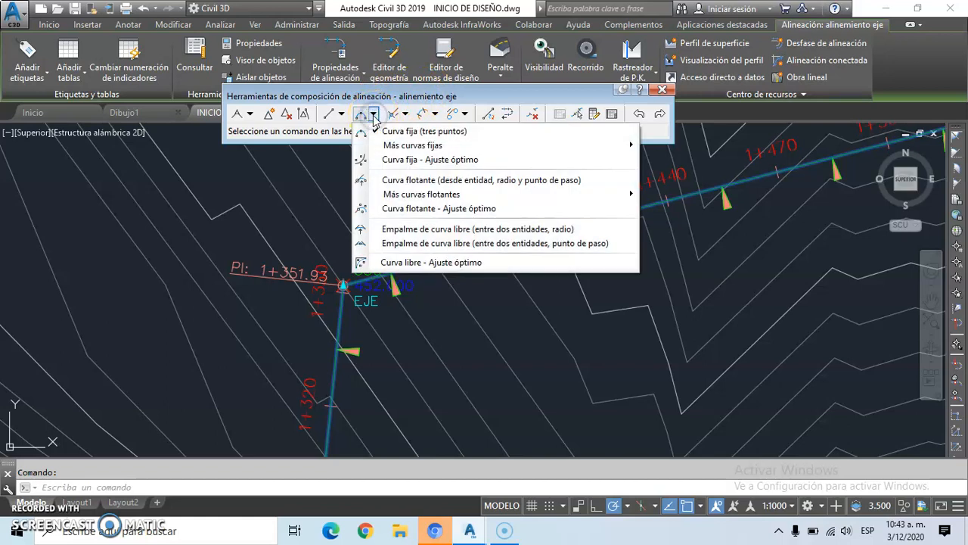
pyautogui.click(439, 230)
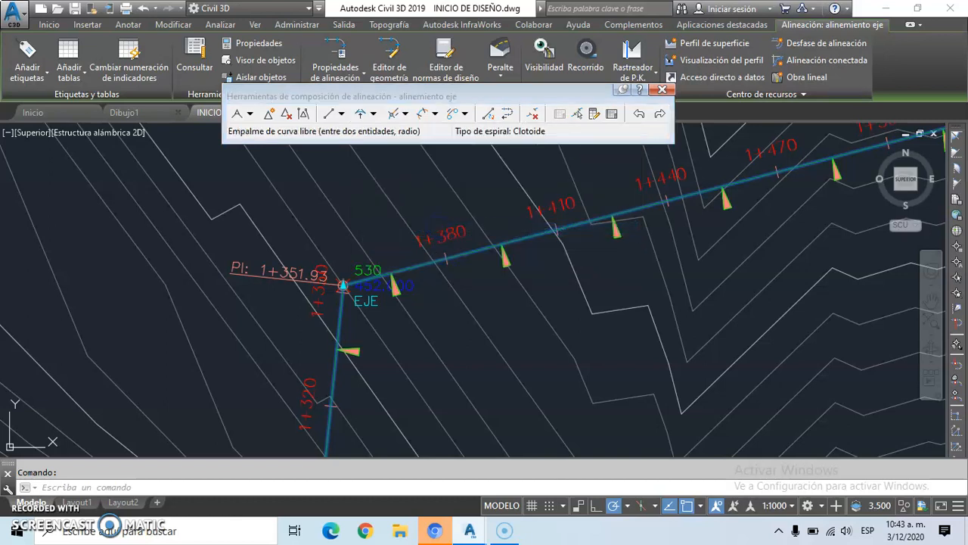
pyautogui.click(349, 291)
pyautogui.click(341, 319)
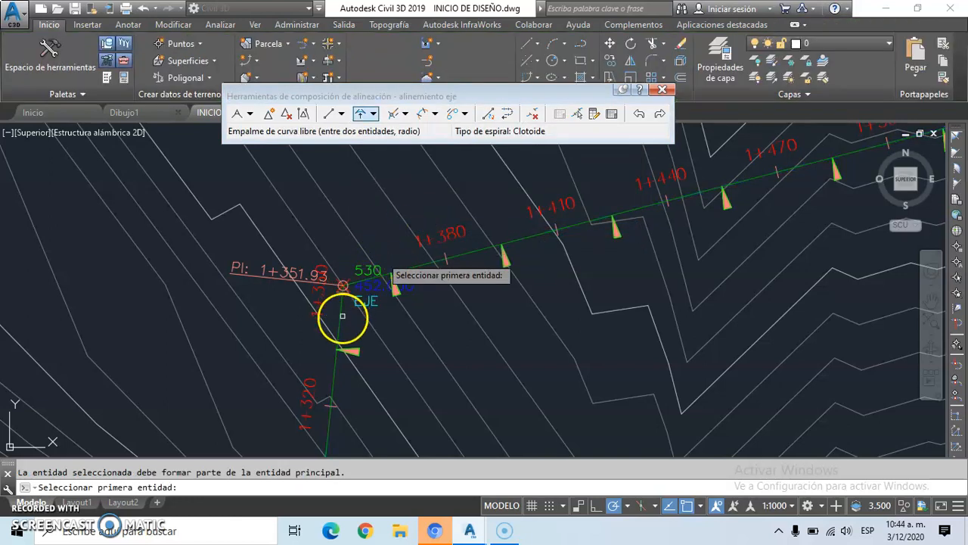
pyautogui.click(406, 269)
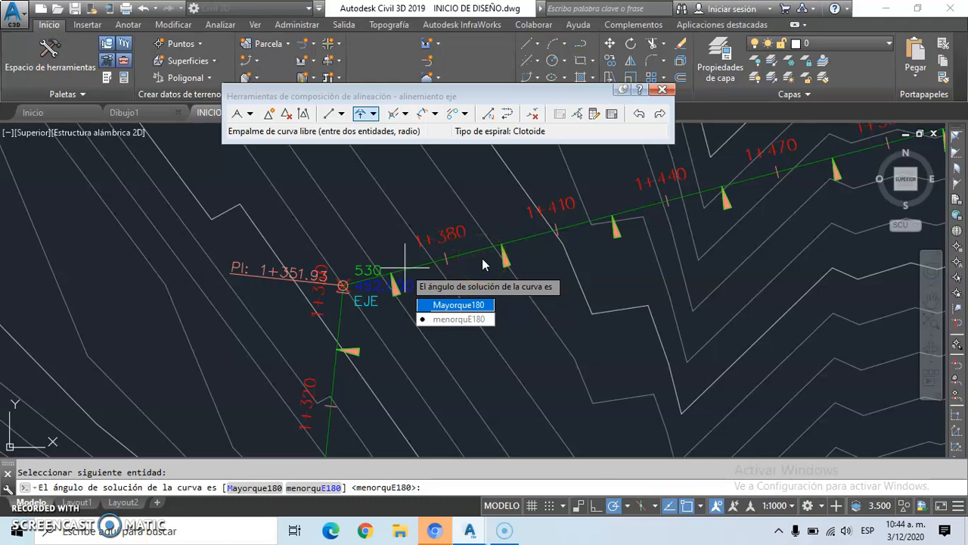
pyautogui.click(475, 319)
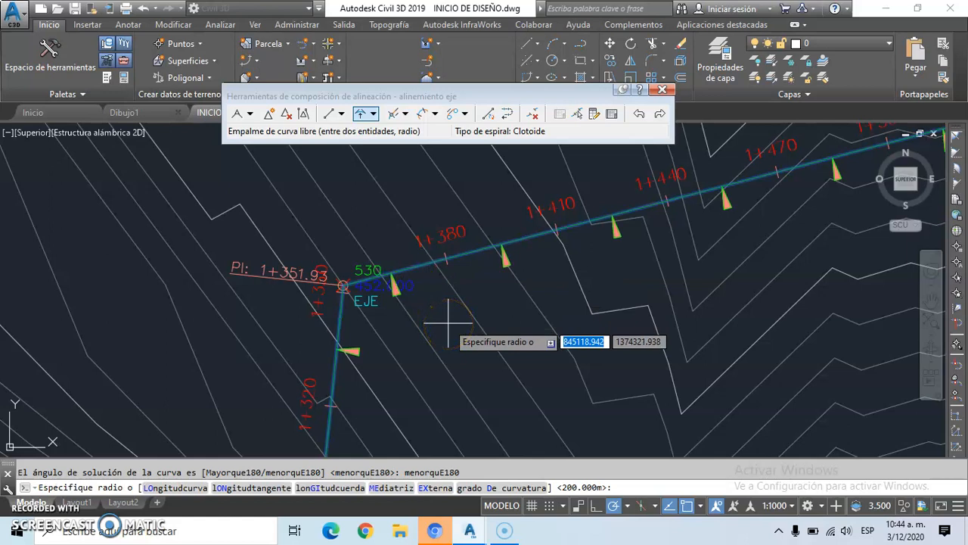
pyautogui.write('2')
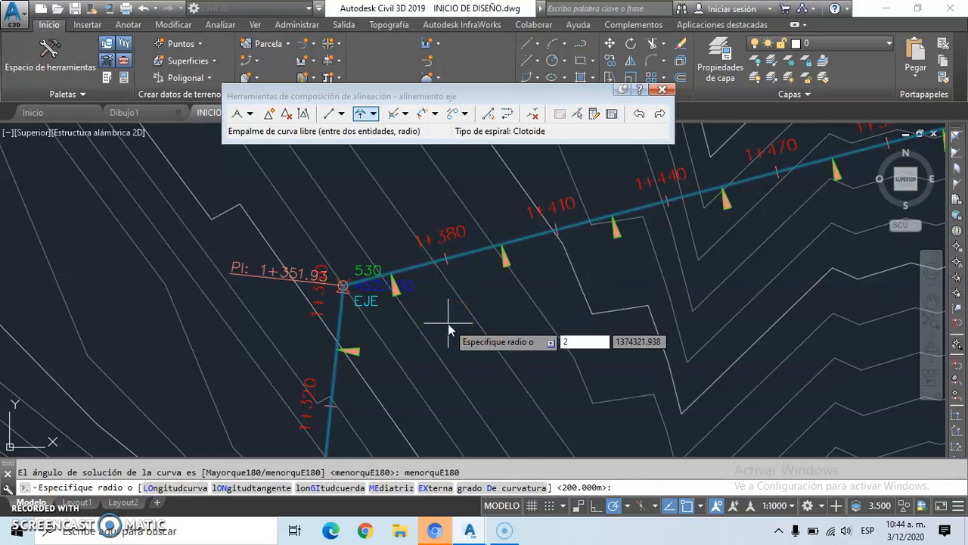
pyautogui.write('00')
pyautogui.press('Return')
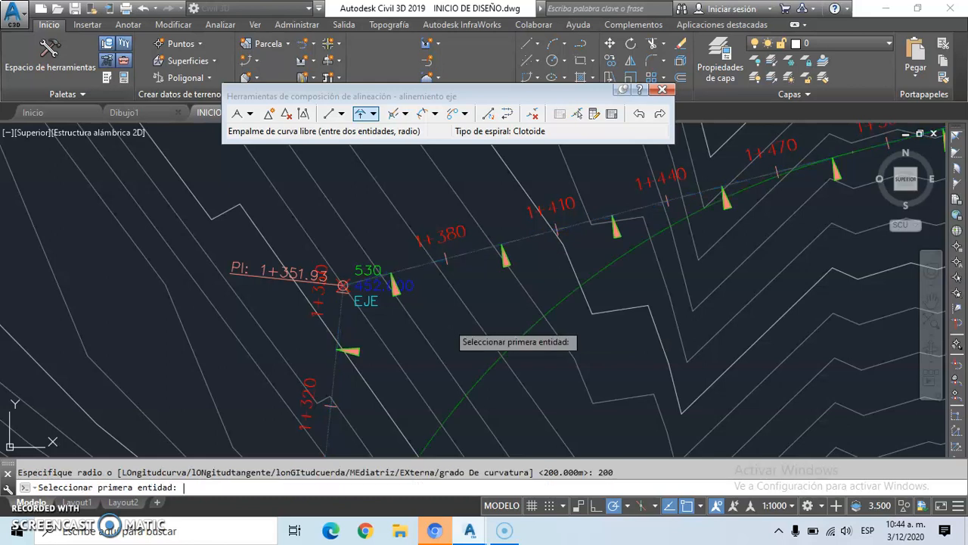
pyautogui.click(425, 269)
# Begin a free ovoid curve with spirals between the two tangents at point 531, with a 180 m entry spiral
pyautogui.scroll(-3, 411, 249)
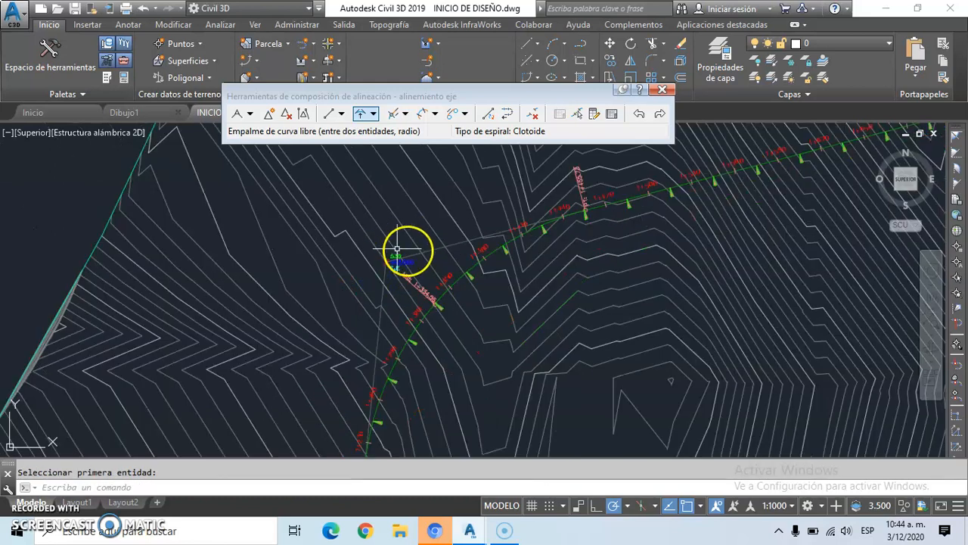
pyautogui.scroll(3, 421, 284)
pyautogui.scroll(2, 421, 288)
pyautogui.scroll(-2, 371, 320)
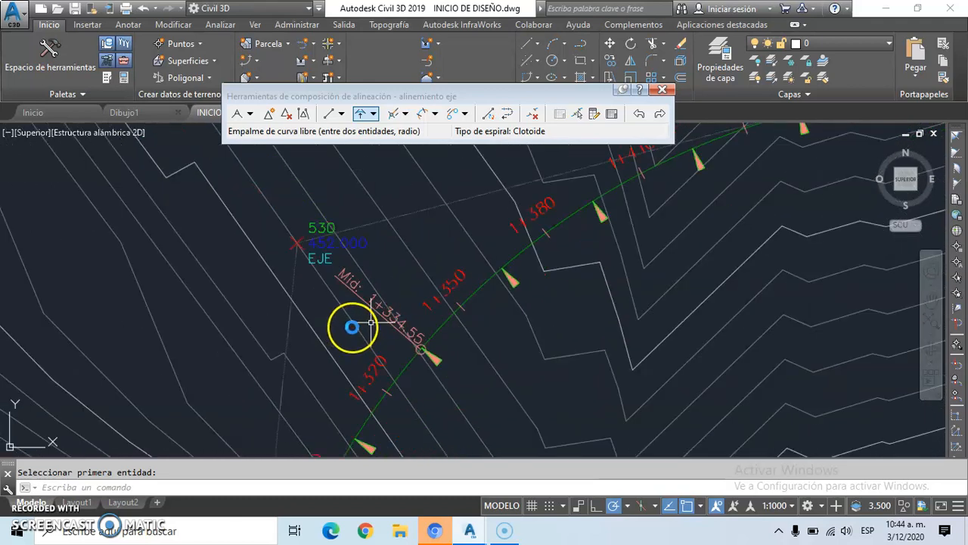
pyautogui.scroll(-4, 313, 323)
pyautogui.scroll(5, 486, 280)
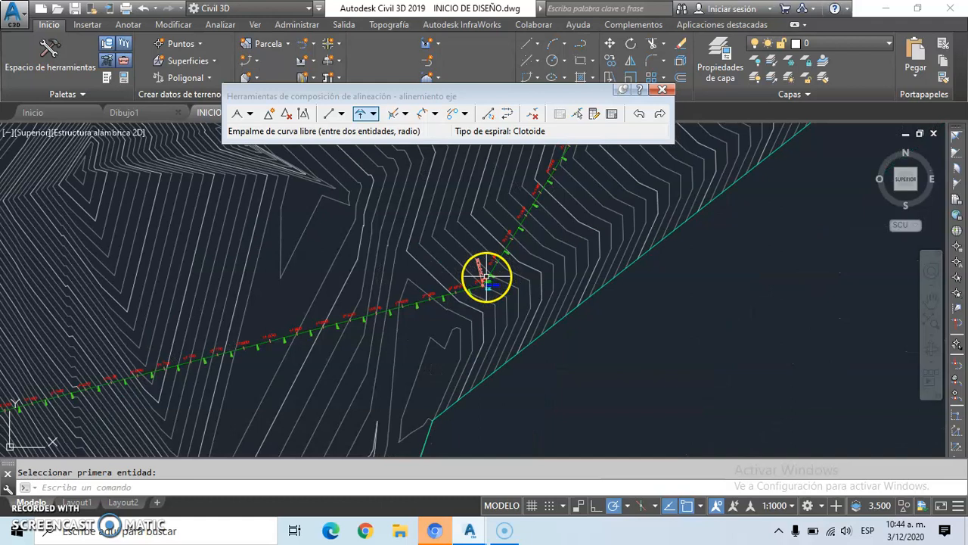
pyautogui.scroll(2, 480, 268)
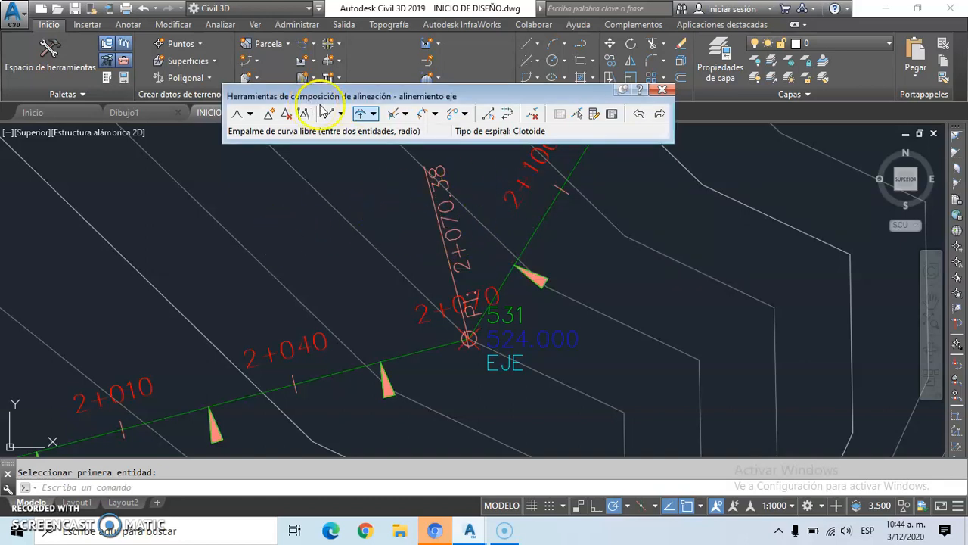
pyautogui.click(464, 115)
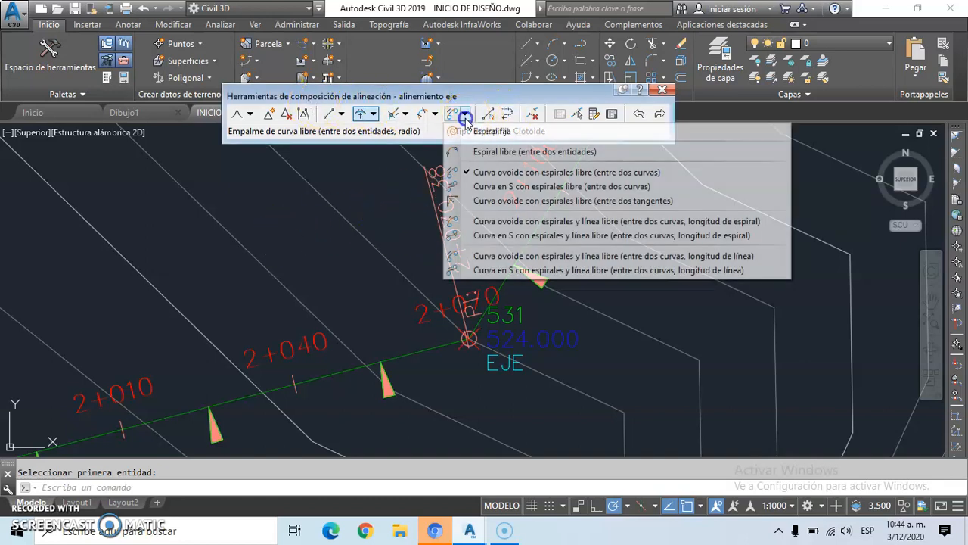
pyautogui.click(538, 200)
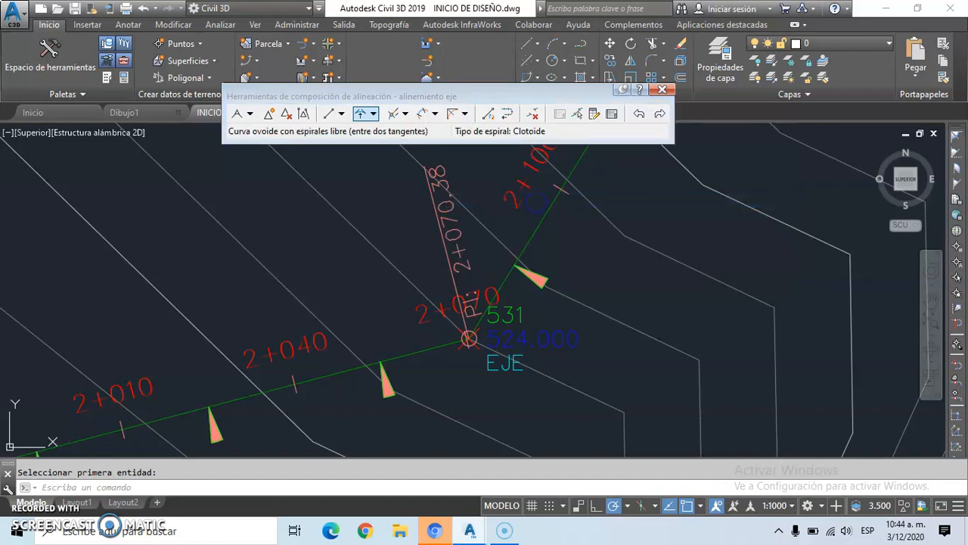
pyautogui.click(439, 346)
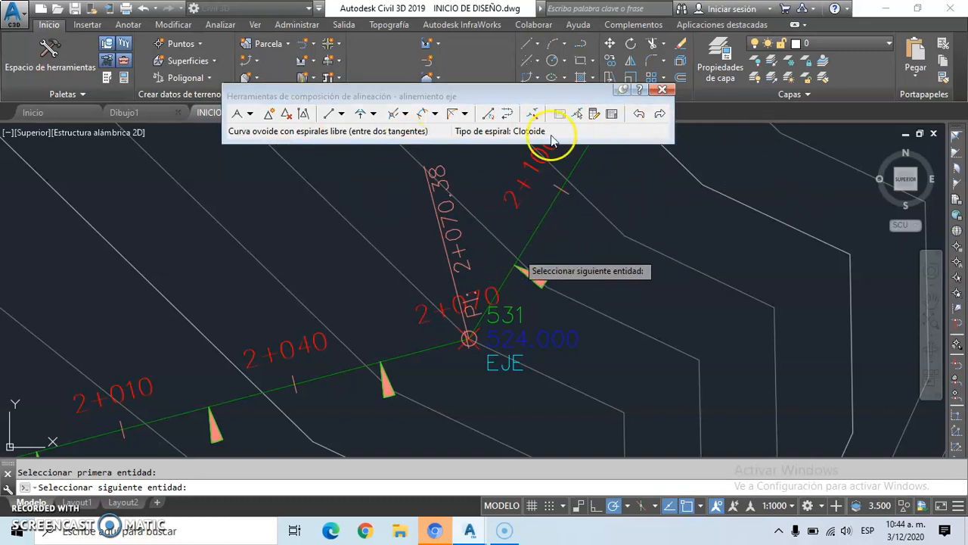
pyautogui.click(557, 196)
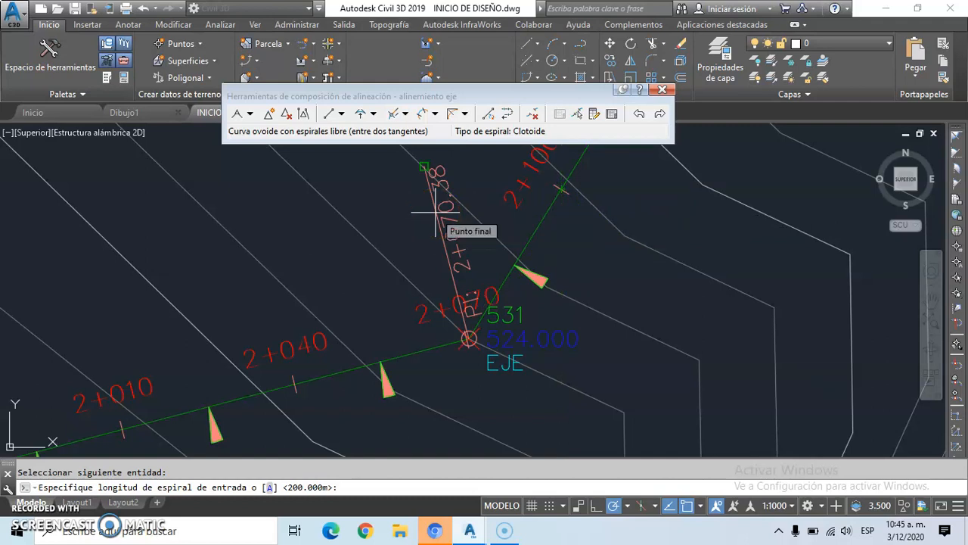
pyautogui.write('1')
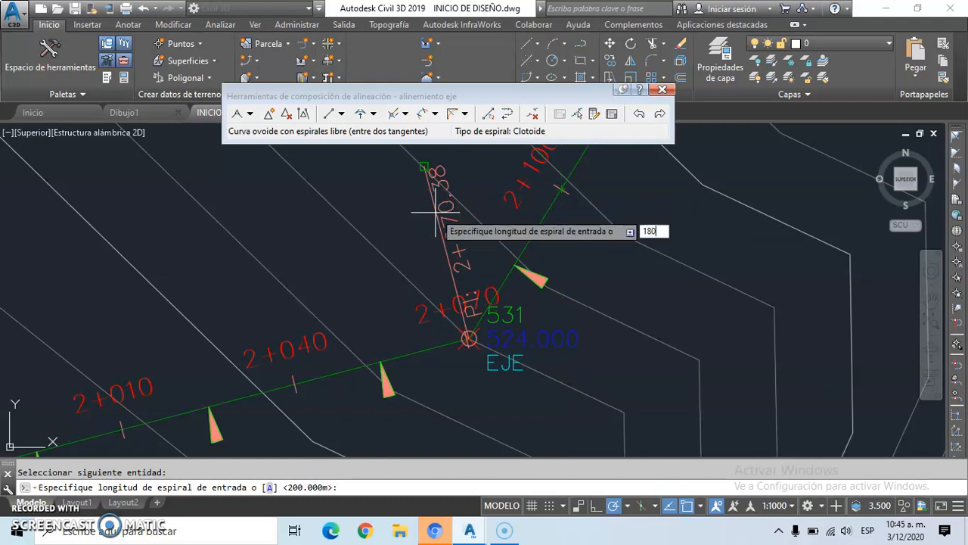
pyautogui.write('80')
pyautogui.press('Return')
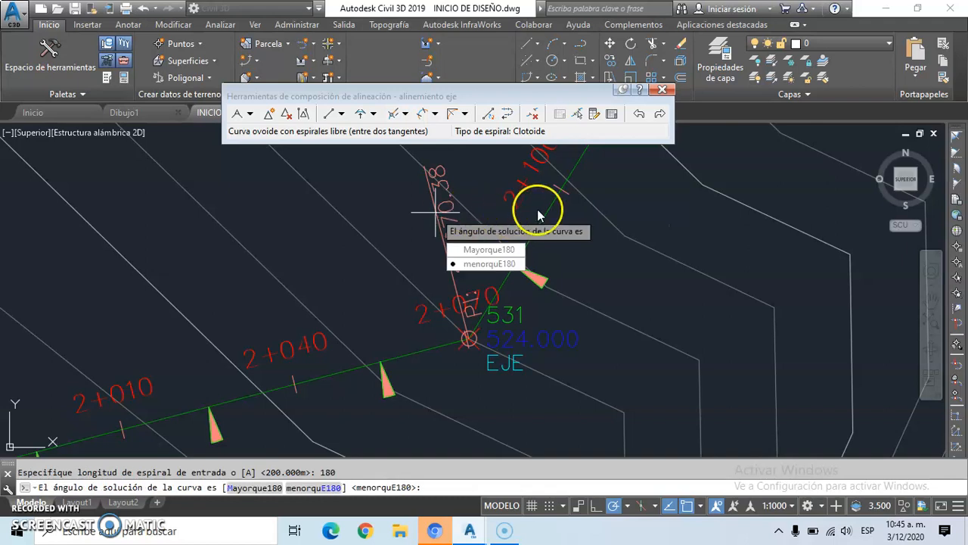
# Complete the spiral curve at point 531 with a less-than-180 solution angle and a 180 m exit spiral
pyautogui.click(490, 263)
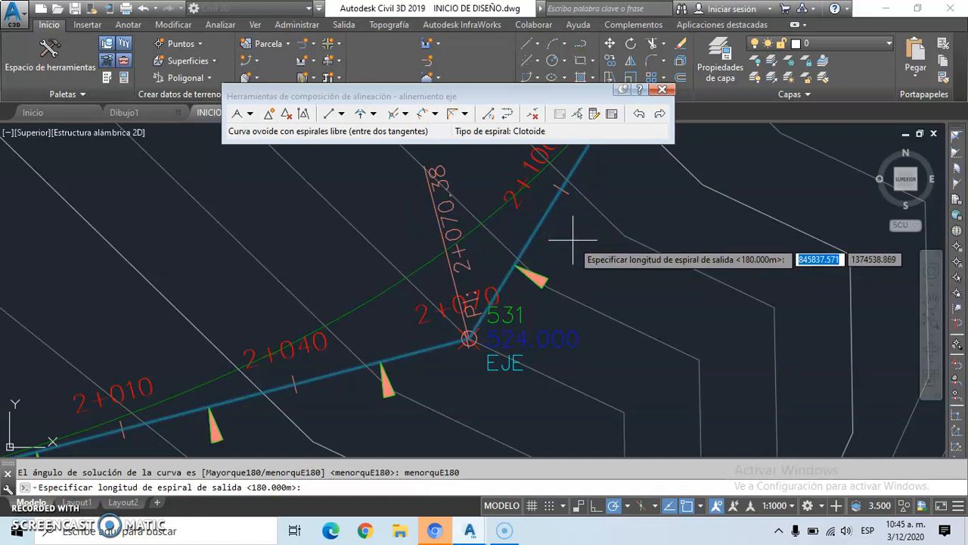
pyautogui.write('180')
pyautogui.press('Return')
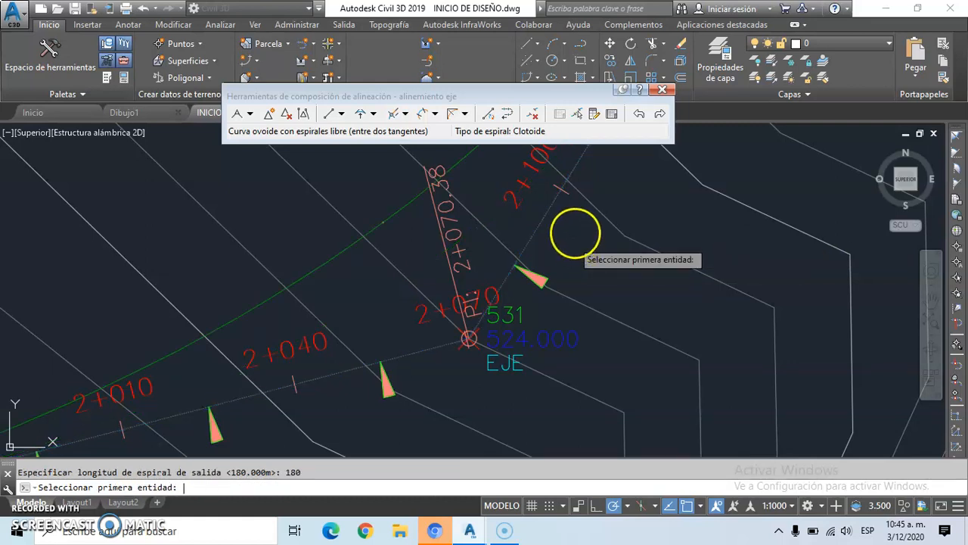
pyautogui.press('Return')
pyautogui.scroll(-2, 533, 241)
pyautogui.scroll(-2, 534, 250)
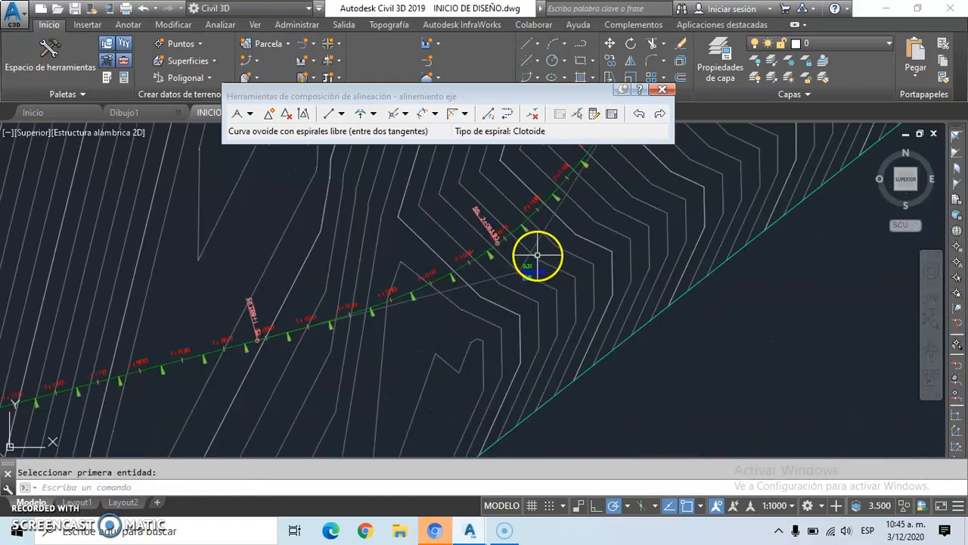
pyautogui.scroll(2, 496, 241)
pyautogui.scroll(-1, 502, 245)
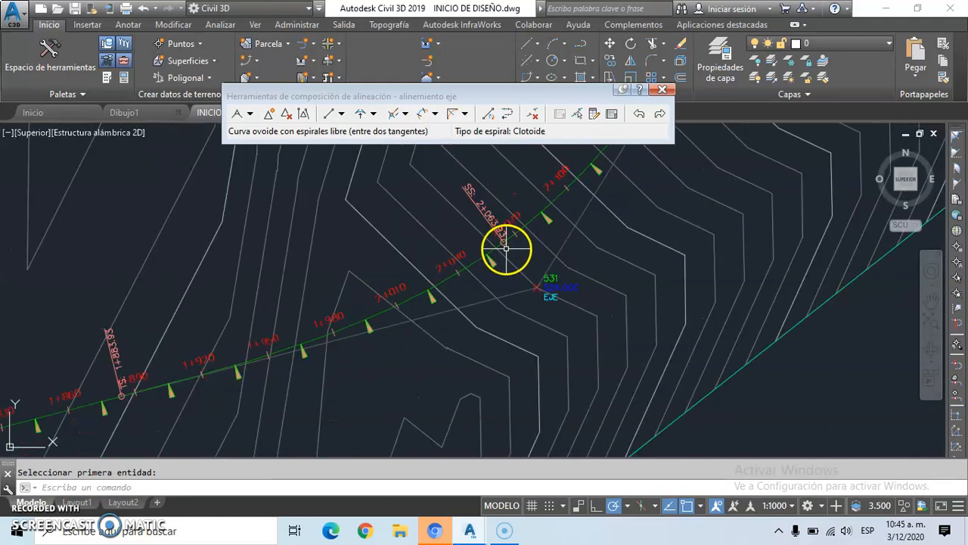
# Examine the tangent-to-spiral (TS) station label where the spiral curve at point 531 begins
pyautogui.scroll(-1, 518, 256)
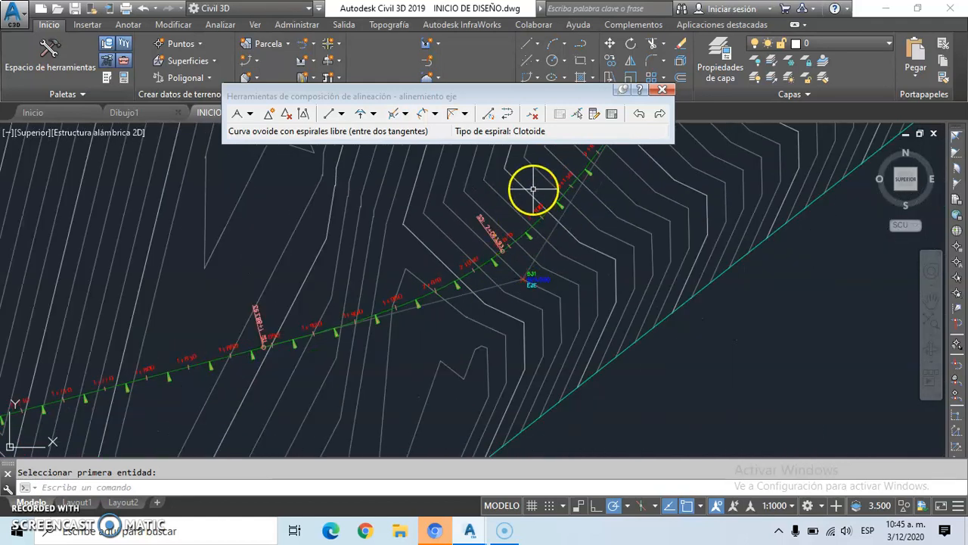
pyautogui.scroll(-1, 523, 202)
pyautogui.scroll(5, 359, 281)
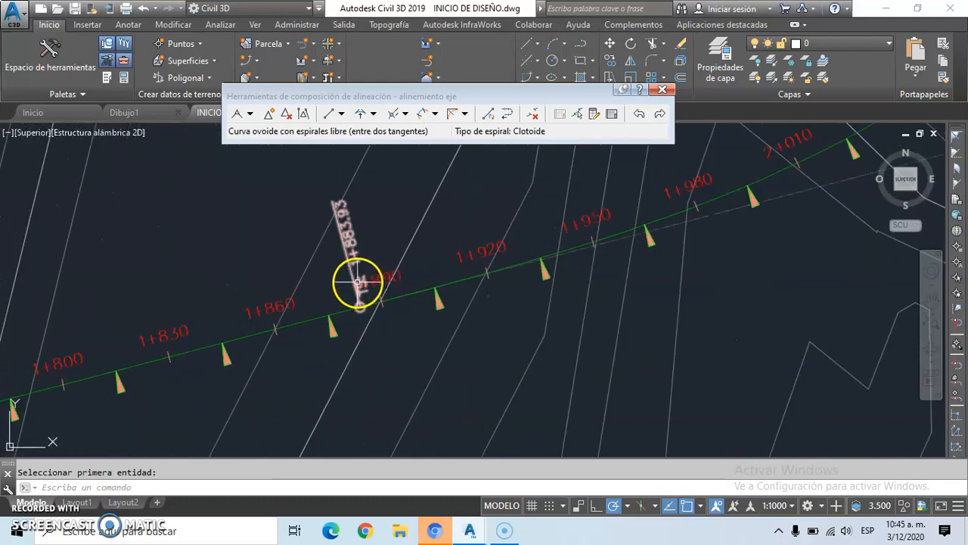
pyautogui.scroll(2, 356, 281)
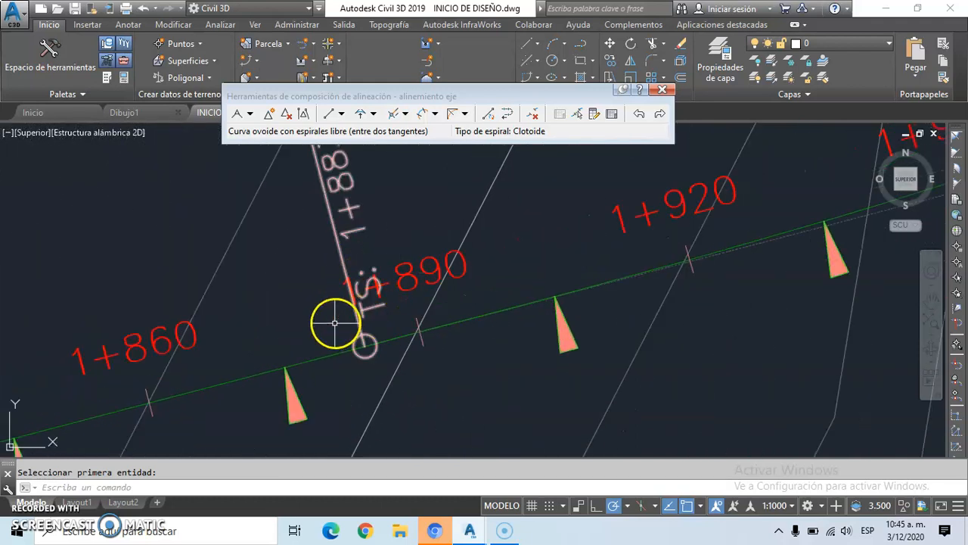
pyautogui.scroll(3, 354, 315)
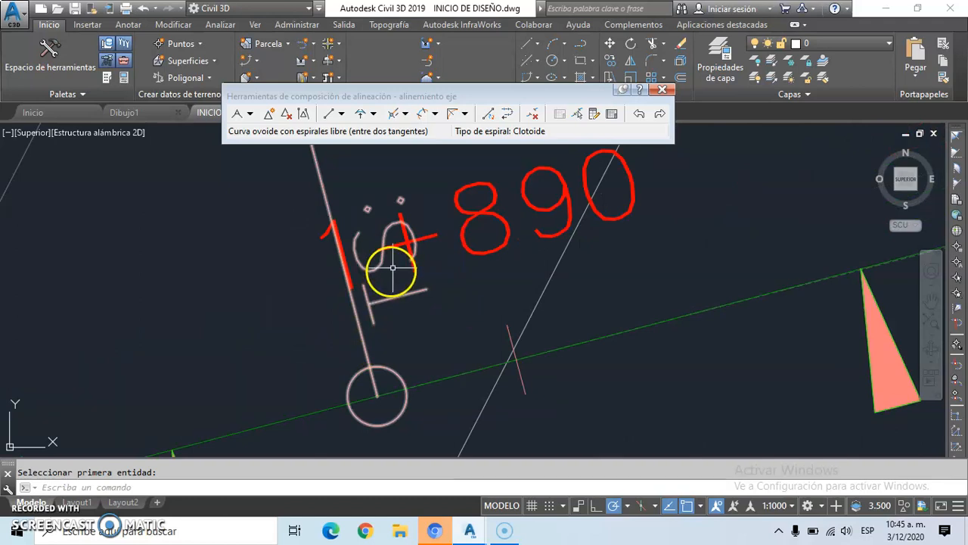
pyautogui.scroll(-4, 390, 275)
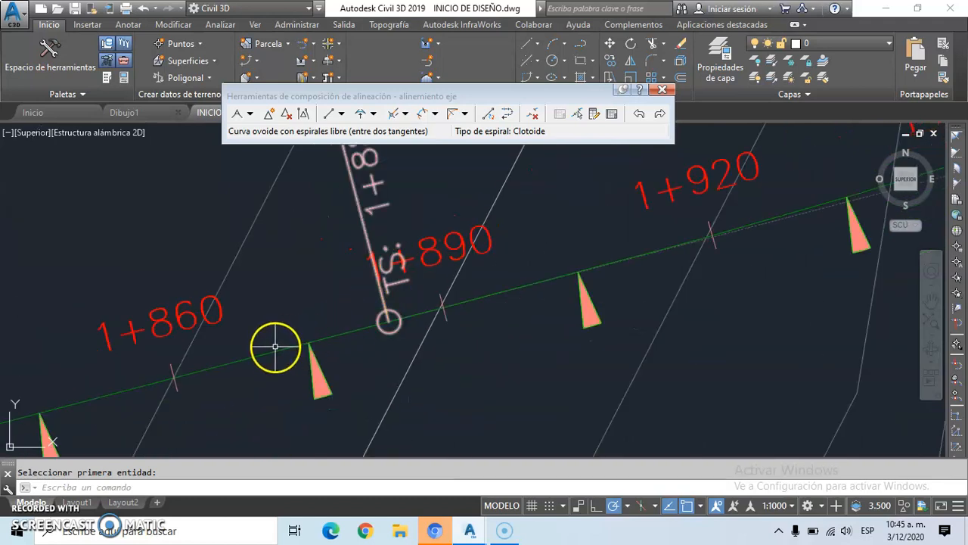
pyautogui.scroll(2, 275, 347)
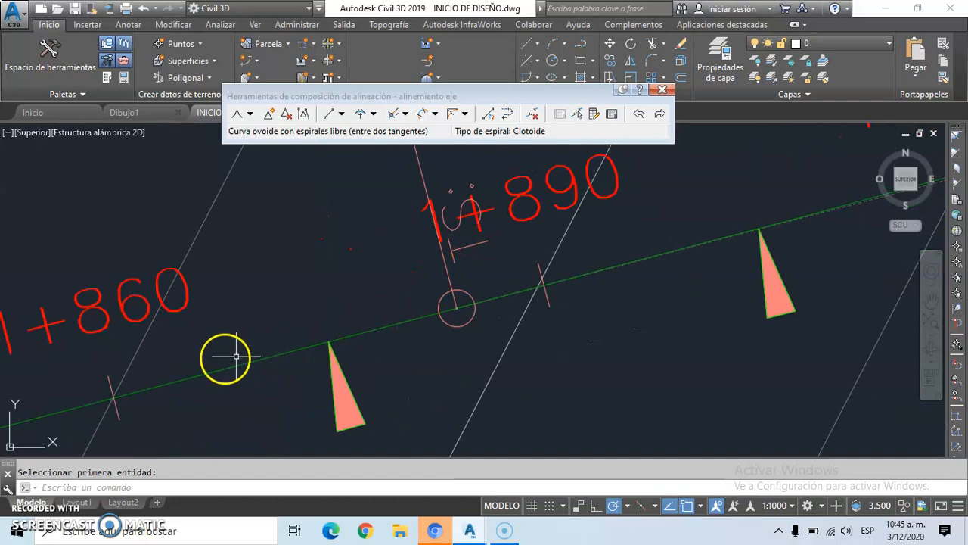
pyautogui.scroll(-3, 254, 348)
pyautogui.scroll(2, 409, 306)
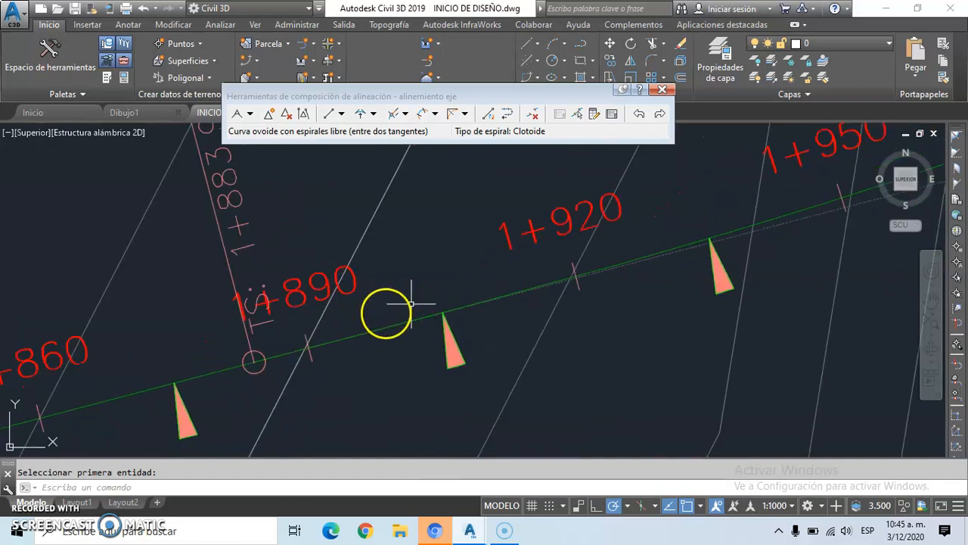
pyautogui.scroll(-5, 347, 297)
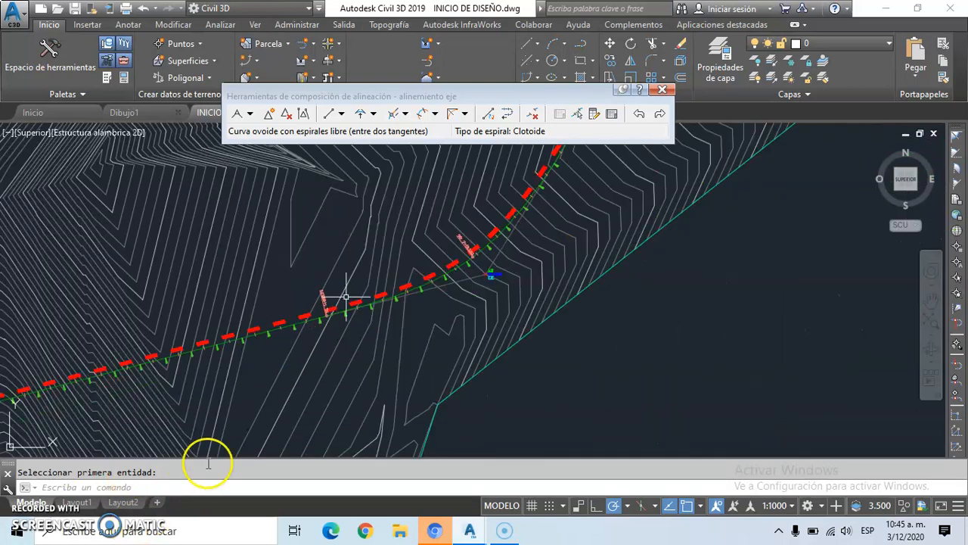
pyautogui.scroll(4, 257, 437)
pyautogui.scroll(-6, 273, 393)
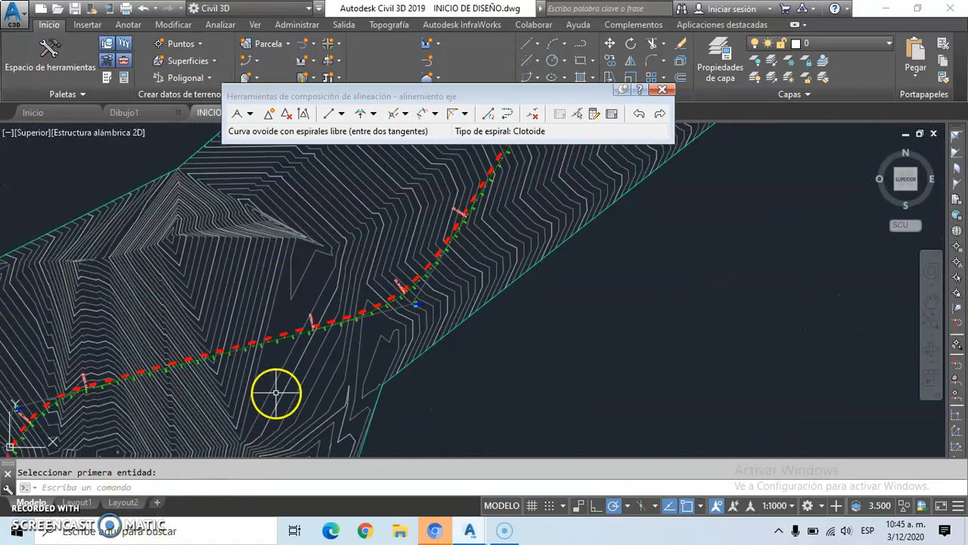
# Examine the spiral-to-spiral (SS) and spiral-to-tangent (ST) station labels of the curve at point 531
pyautogui.scroll(6, 391, 270)
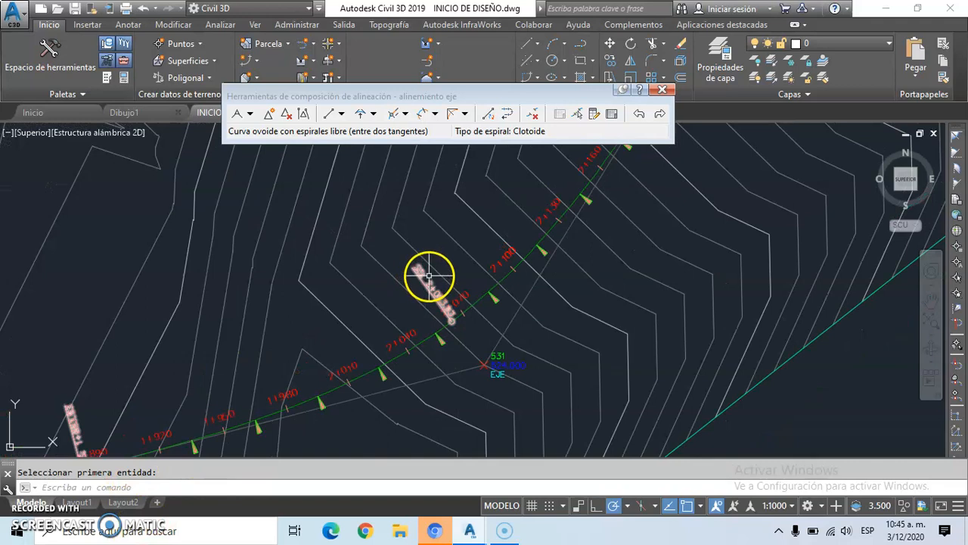
pyautogui.scroll(2, 417, 278)
pyautogui.scroll(-4, 416, 277)
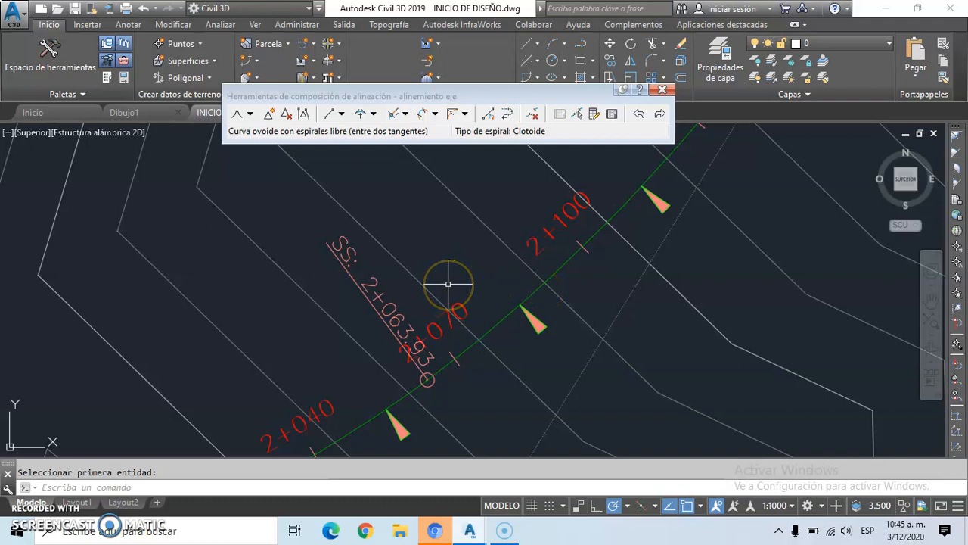
pyautogui.scroll(-5, 423, 299)
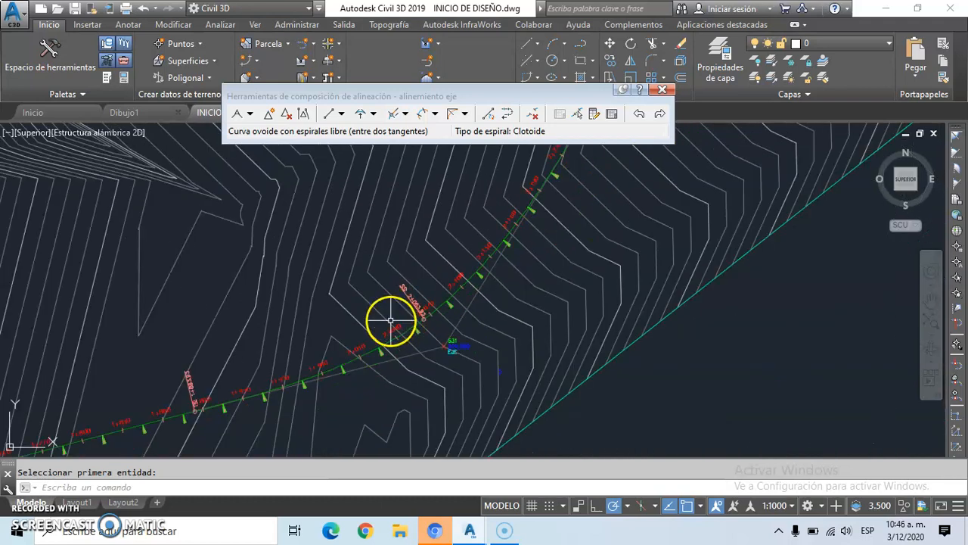
pyautogui.scroll(3, 389, 320)
pyautogui.scroll(5, 477, 215)
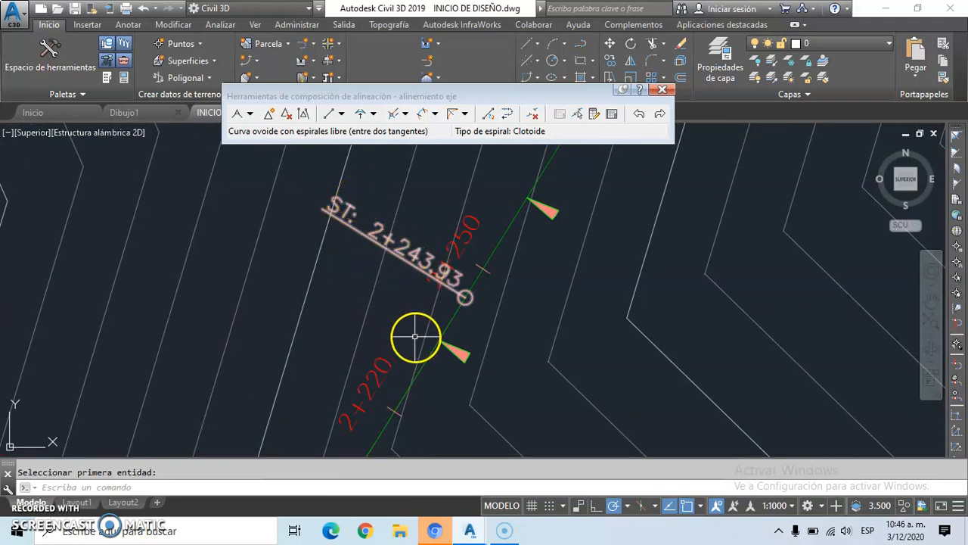
pyautogui.scroll(-1, 408, 342)
pyautogui.scroll(-5, 389, 295)
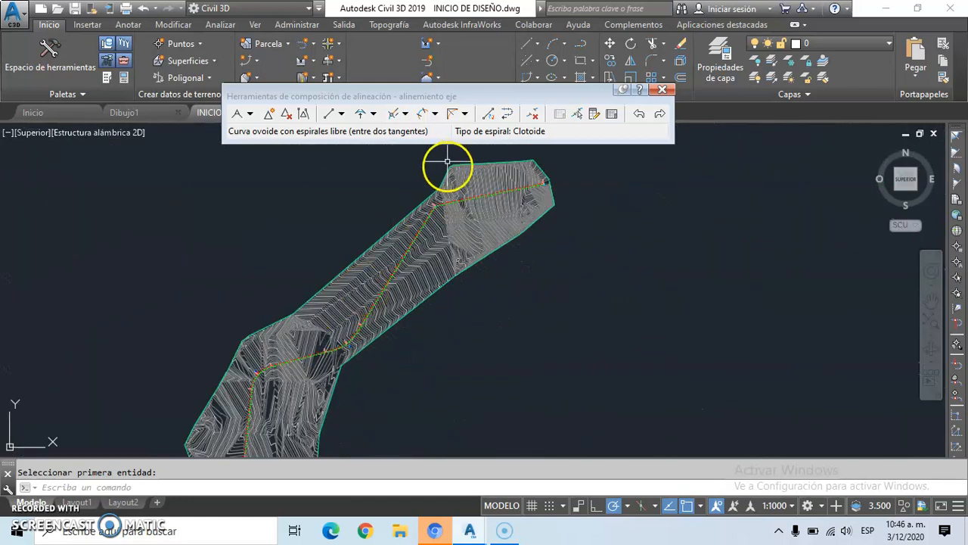
# Begin a free spiral-curve-spiral between the two tangents at point 532, with a less-than-180 solution angle
pyautogui.scroll(4, 447, 161)
pyautogui.scroll(2, 396, 265)
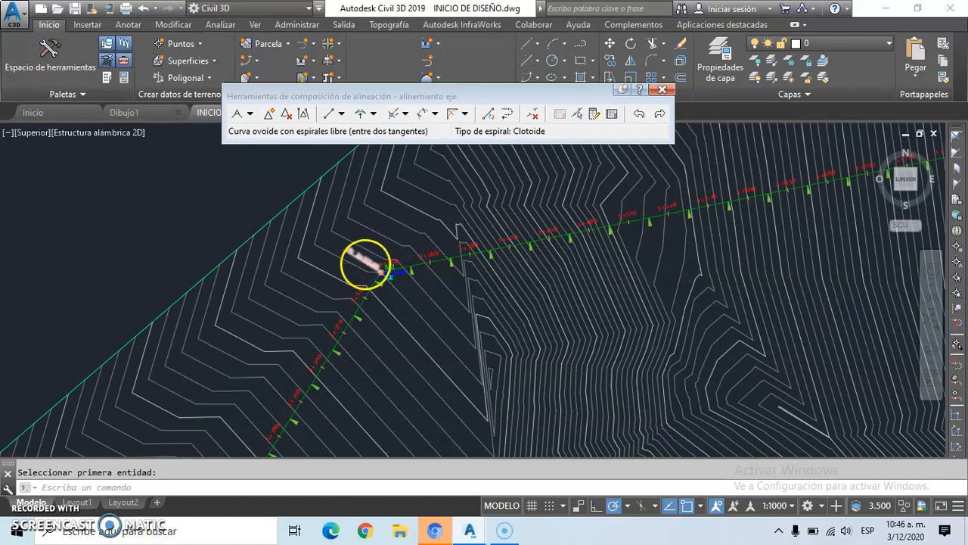
pyautogui.scroll(4, 365, 263)
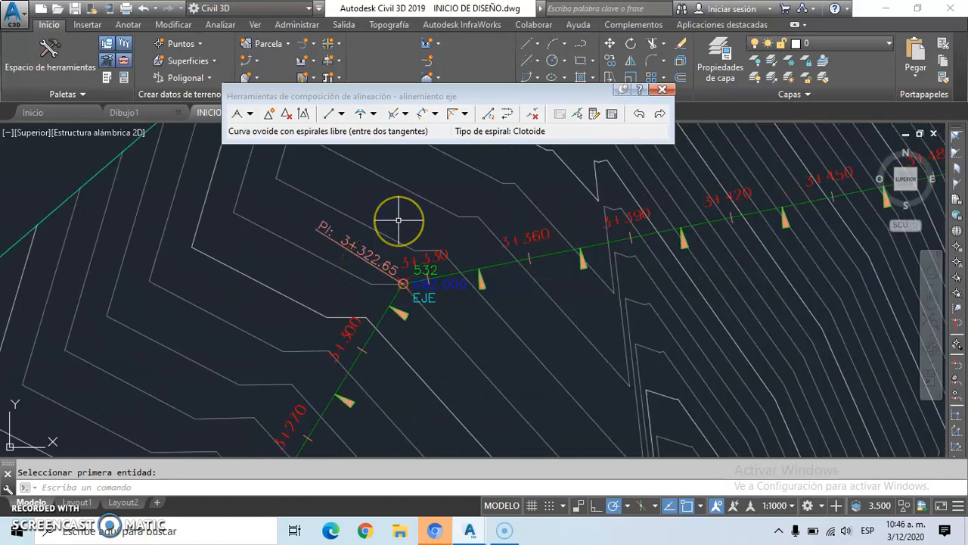
pyautogui.moveTo(399, 220)
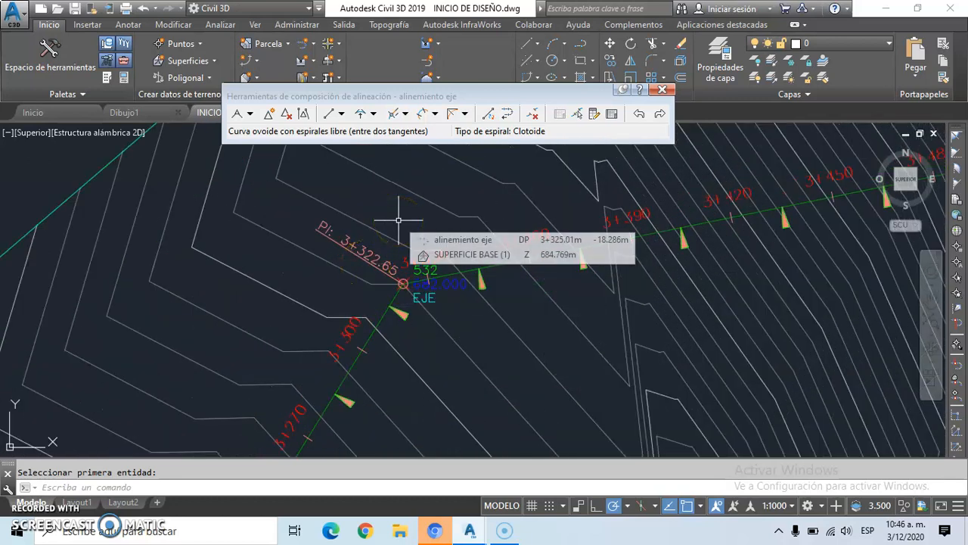
pyautogui.click(436, 115)
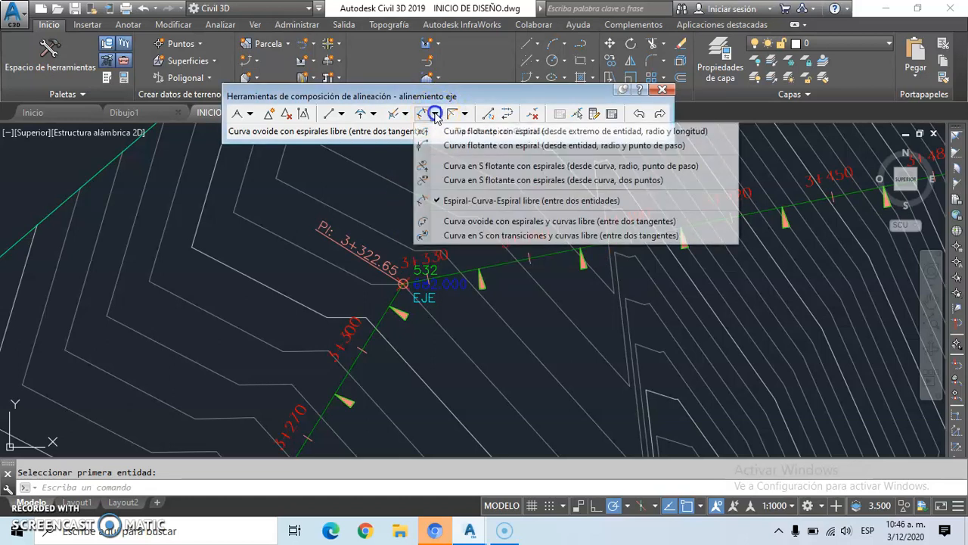
pyautogui.click(488, 203)
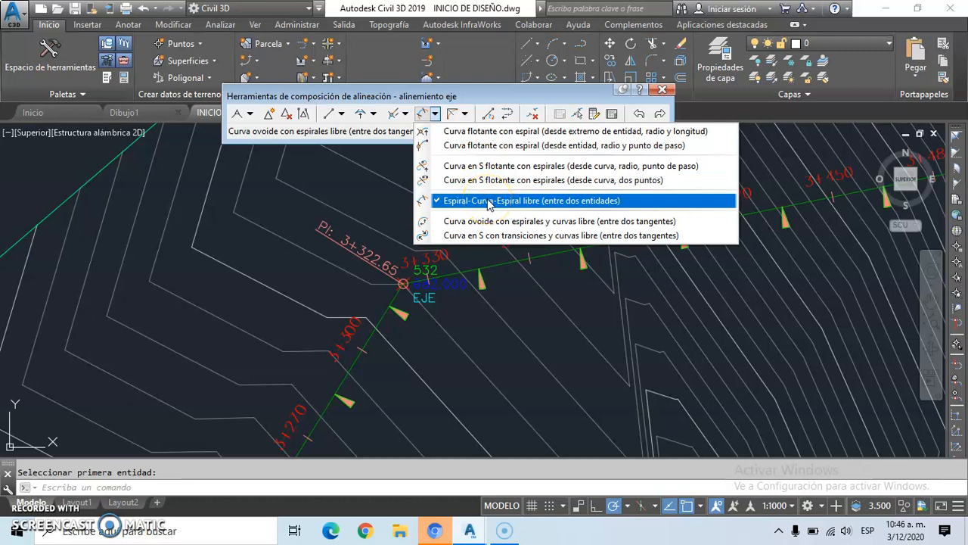
pyautogui.click(488, 201)
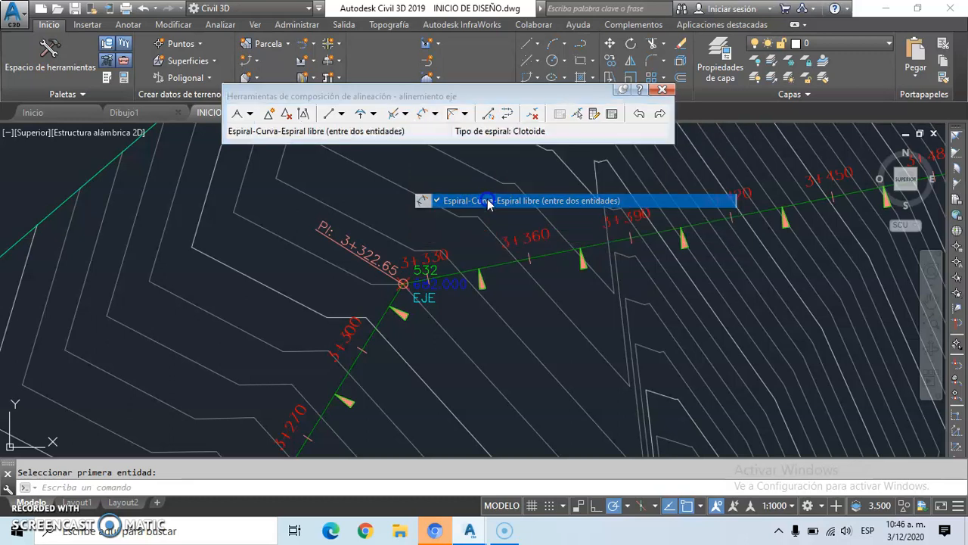
pyautogui.click(388, 303)
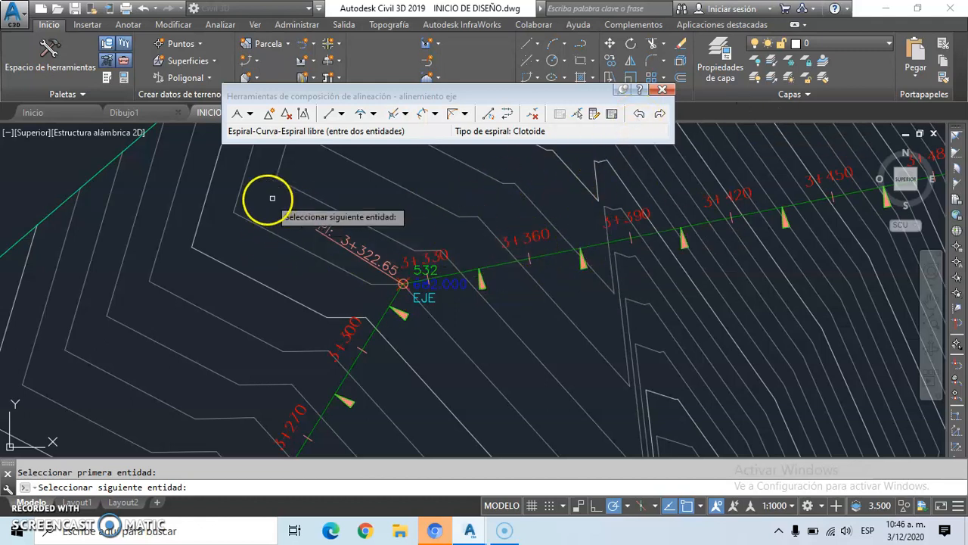
pyautogui.click(520, 259)
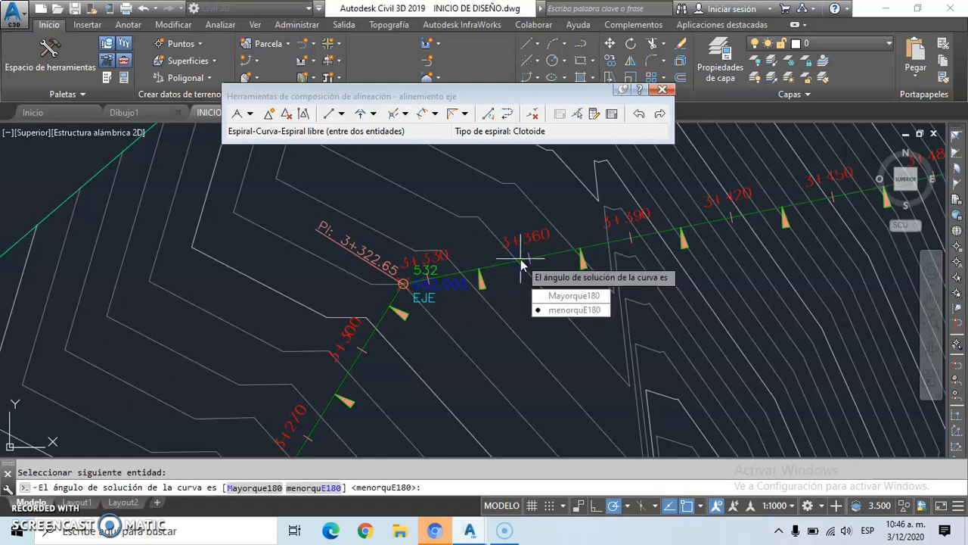
pyautogui.click(588, 313)
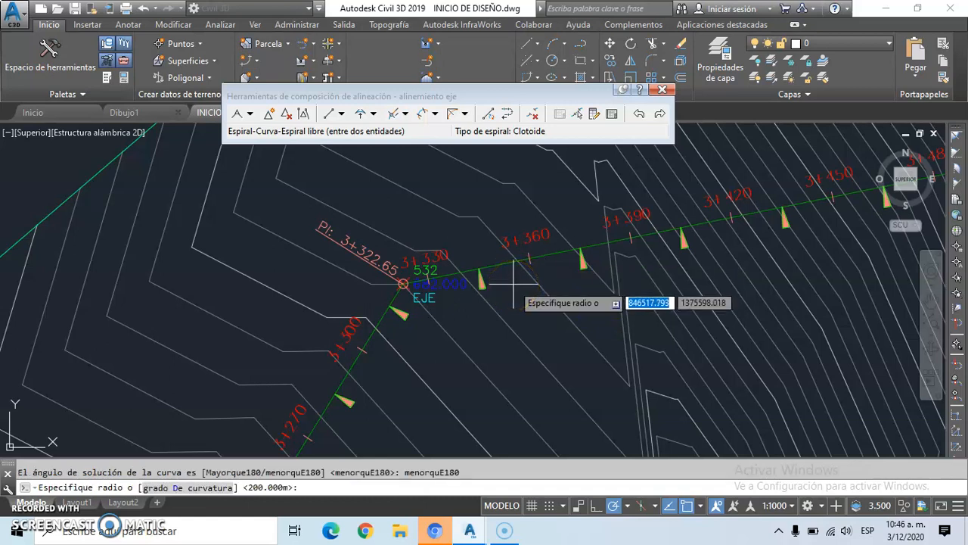
# Complete the spiral-curve-spiral at point 532 with a 200 m radius and 150 m entry and exit spirals
pyautogui.write('200')
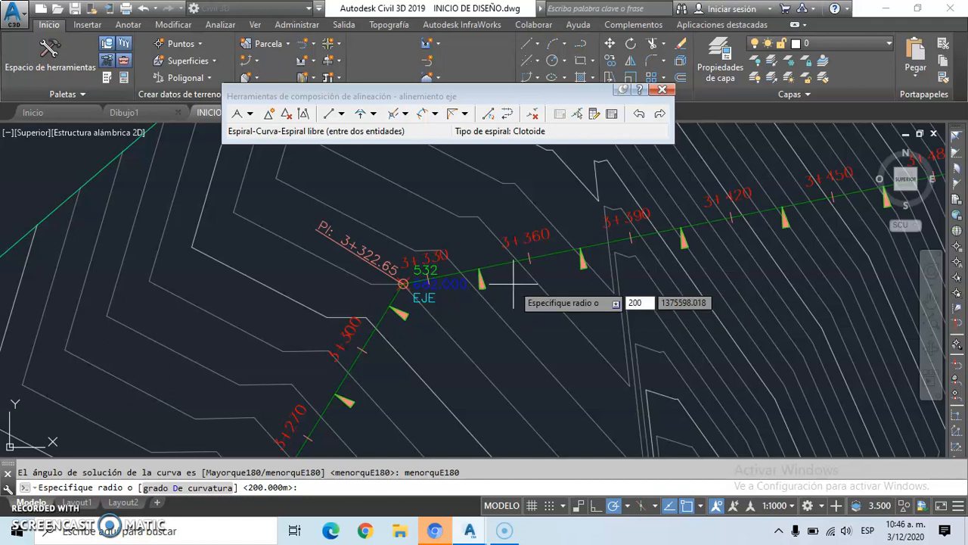
pyautogui.press('Return')
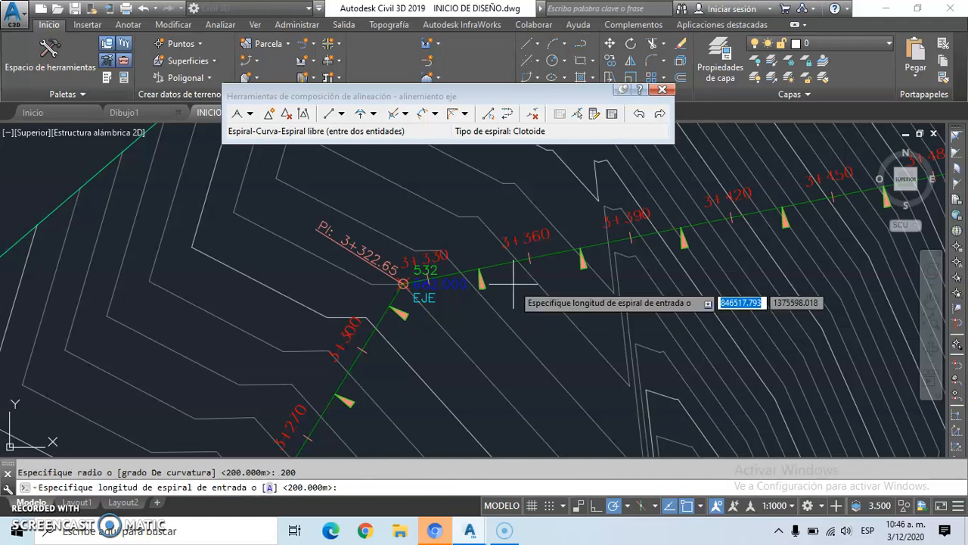
pyautogui.click(541, 282)
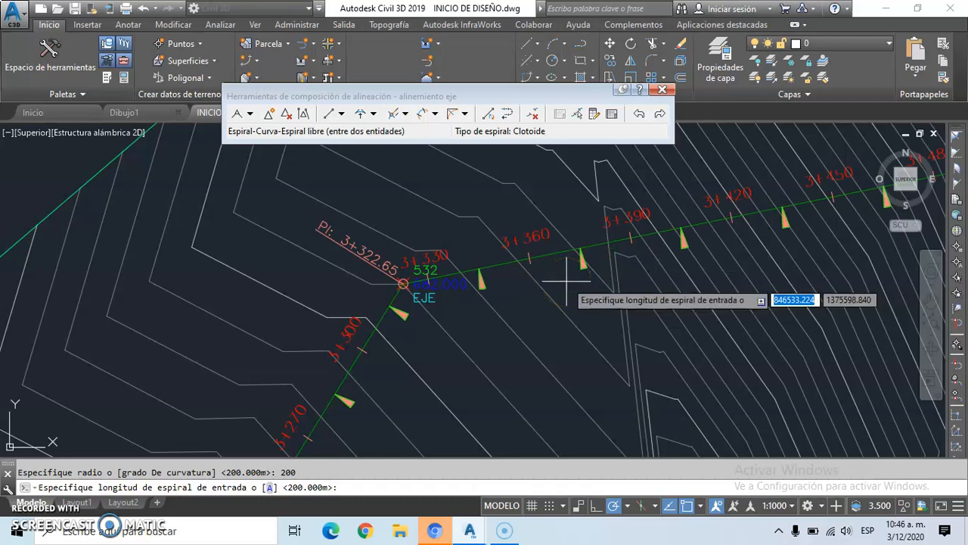
pyautogui.write('150')
pyautogui.press('Return')
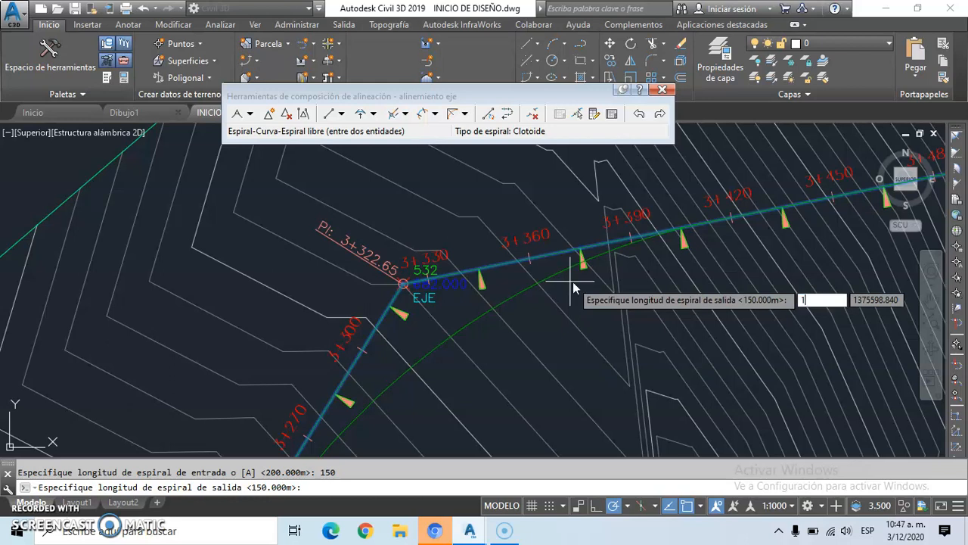
pyautogui.write('150')
pyautogui.press('Return')
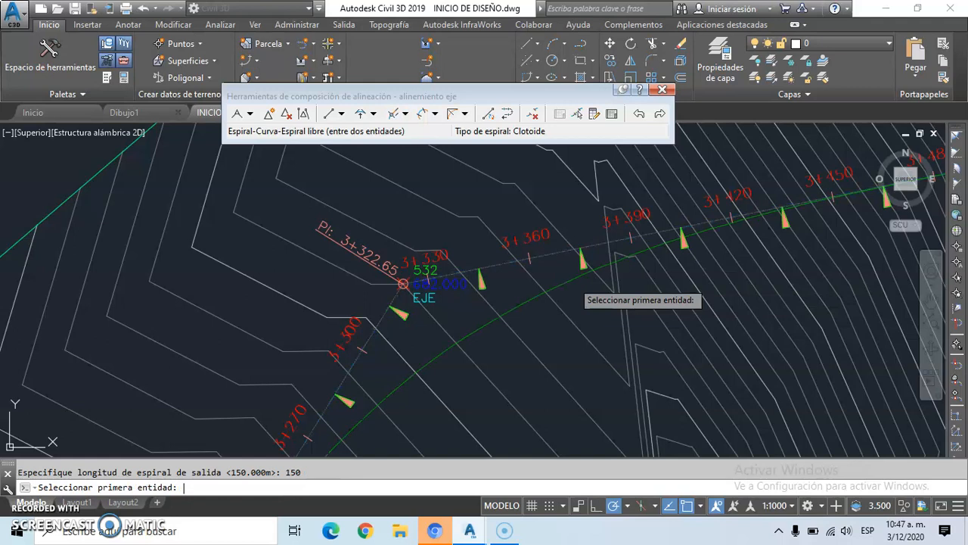
pyautogui.press('Return')
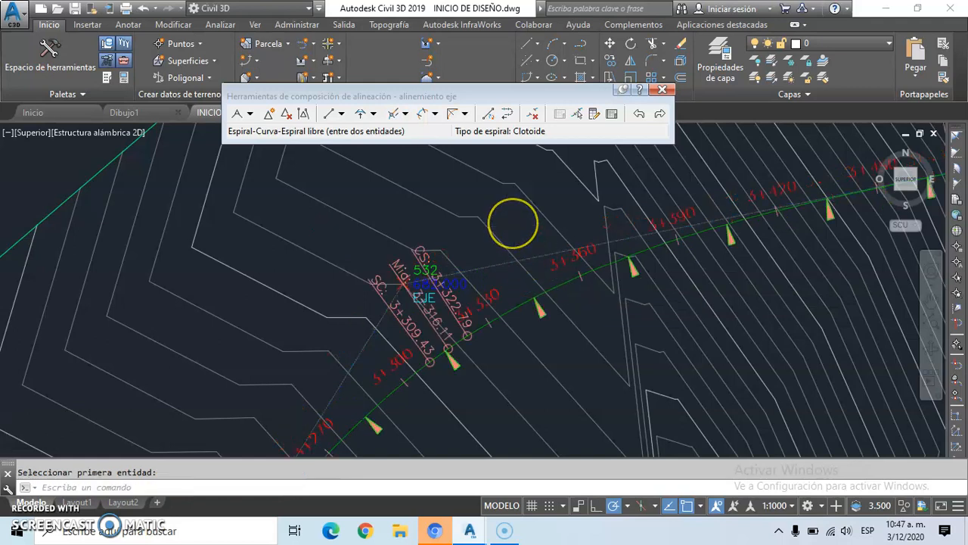
# Examine the SC, Mid, CS and TS station labels of the spiral-curve-spiral at point 532
pyautogui.scroll(-2, 513, 216)
pyautogui.scroll(-2, 481, 246)
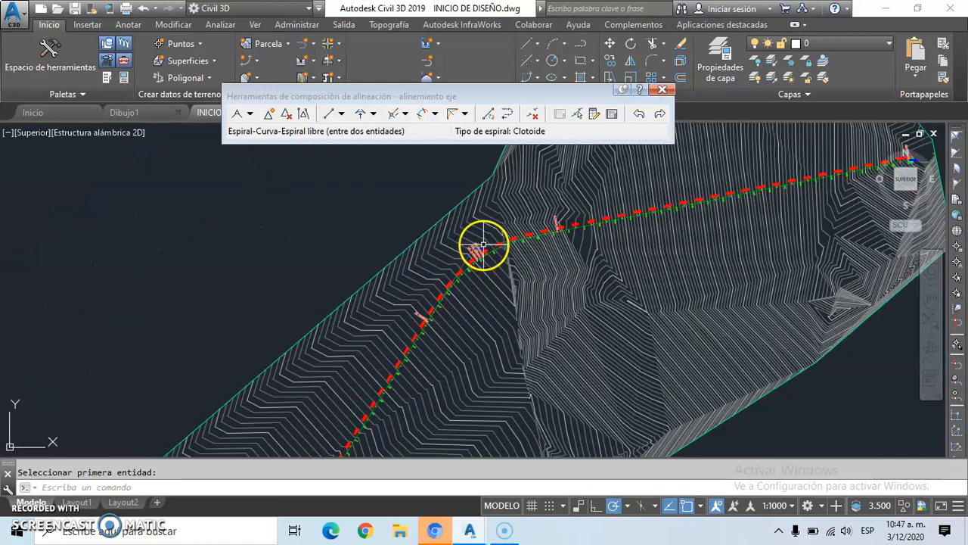
pyautogui.scroll(3, 480, 248)
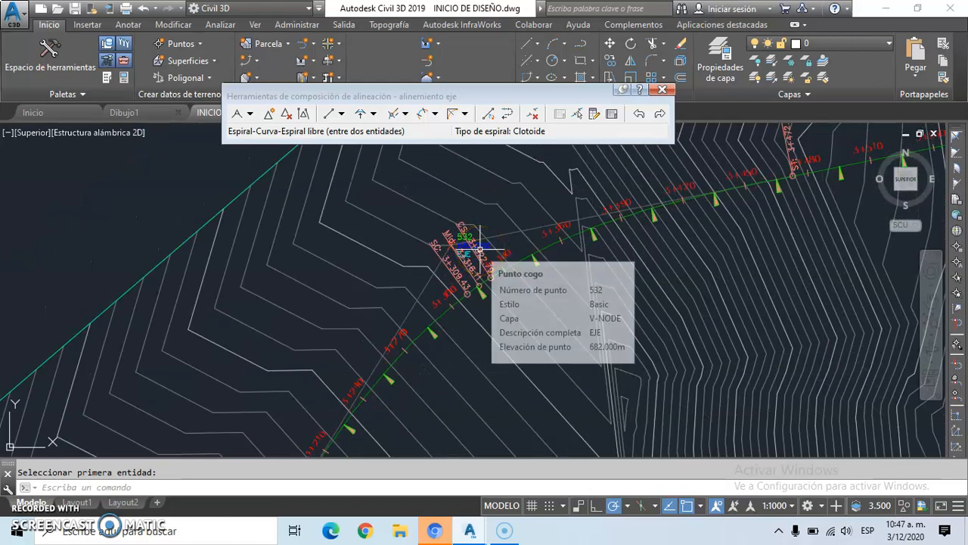
pyautogui.scroll(2, 496, 226)
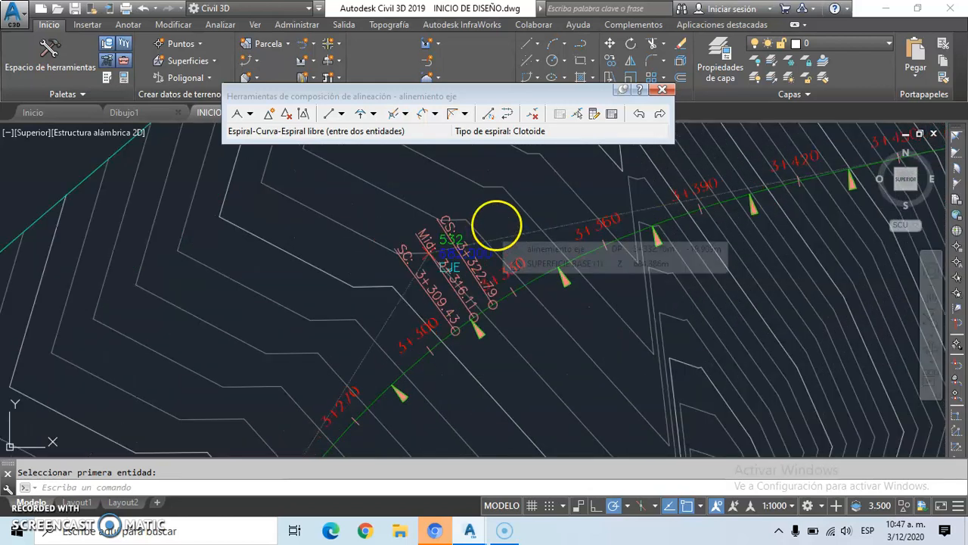
pyautogui.scroll(-2, 493, 231)
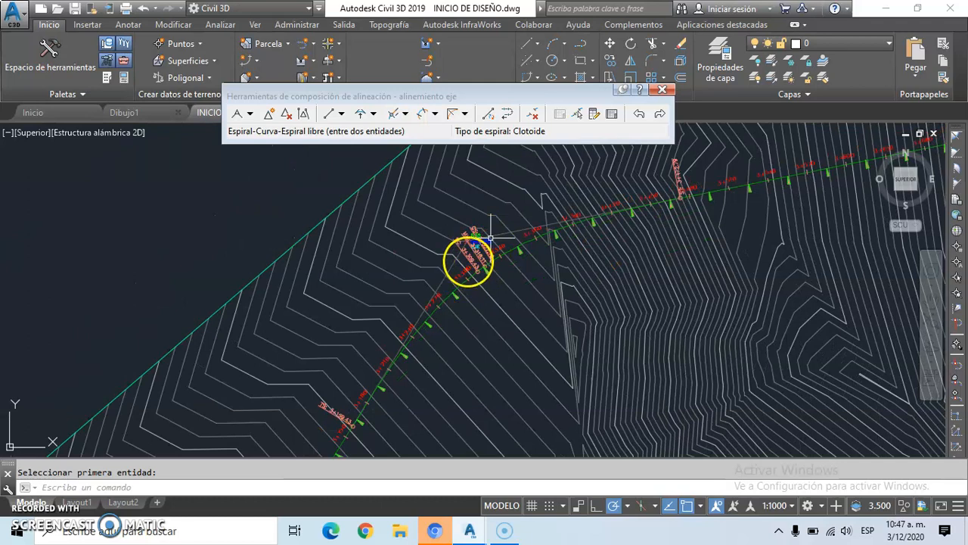
pyautogui.scroll(-2, 469, 261)
pyautogui.scroll(2, 392, 366)
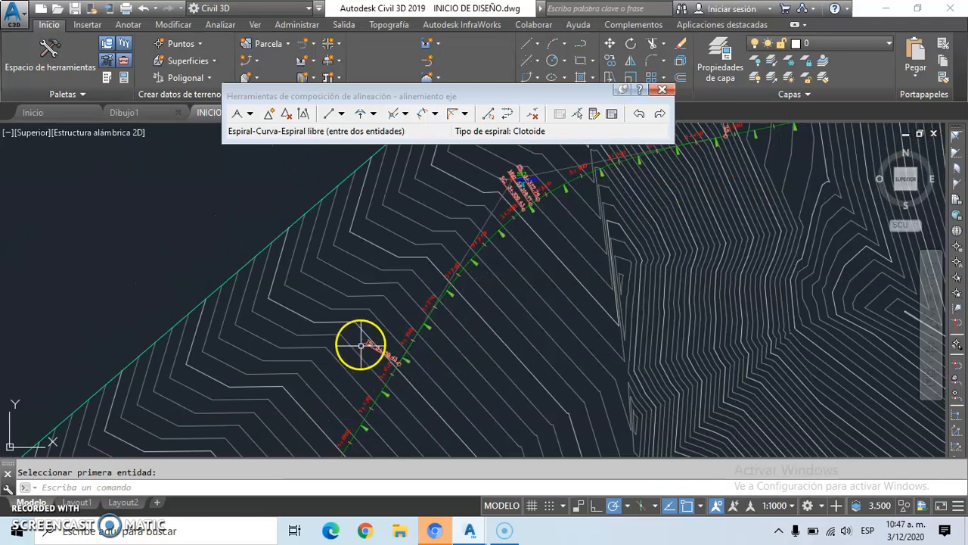
pyautogui.scroll(3, 361, 345)
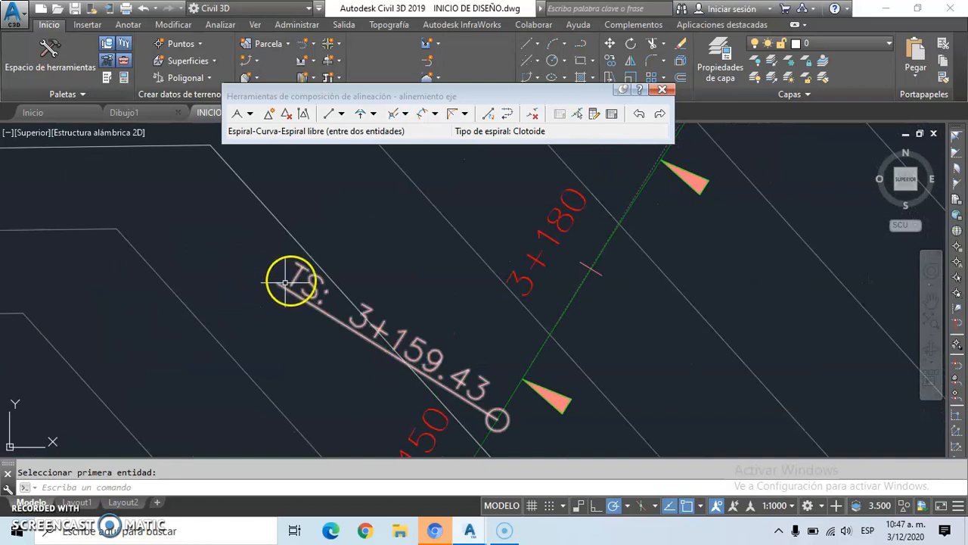
# Examine the tangent-to-spiral (TS) station label at the start of the entry spiral before point 532
pyautogui.scroll(-3, 320, 261)
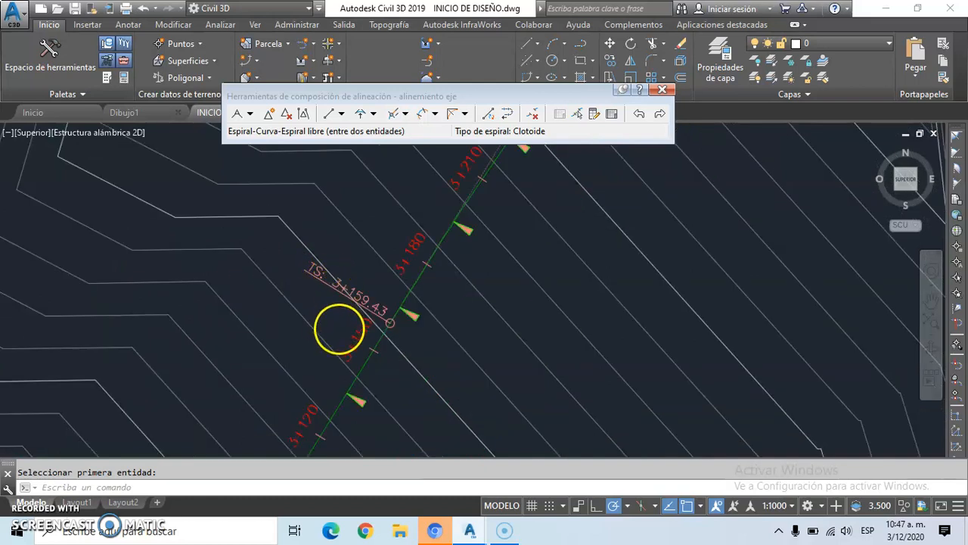
pyautogui.scroll(1, 345, 347)
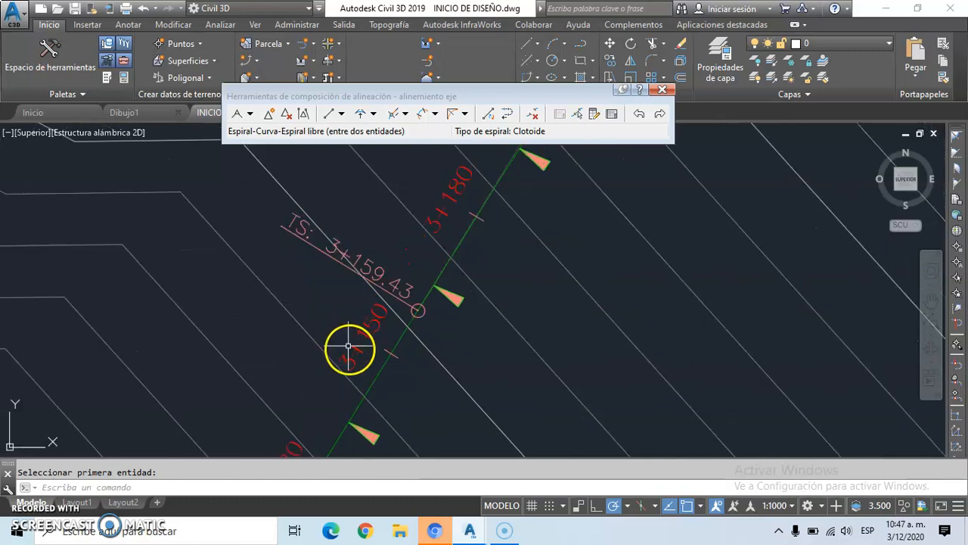
pyautogui.scroll(-1, 352, 363)
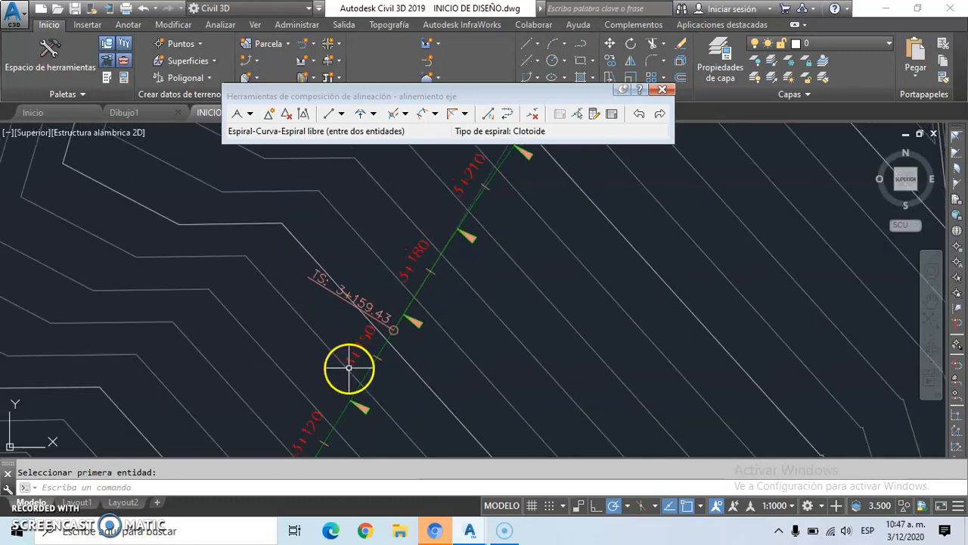
pyautogui.scroll(1, 401, 257)
pyautogui.scroll(-1, 389, 321)
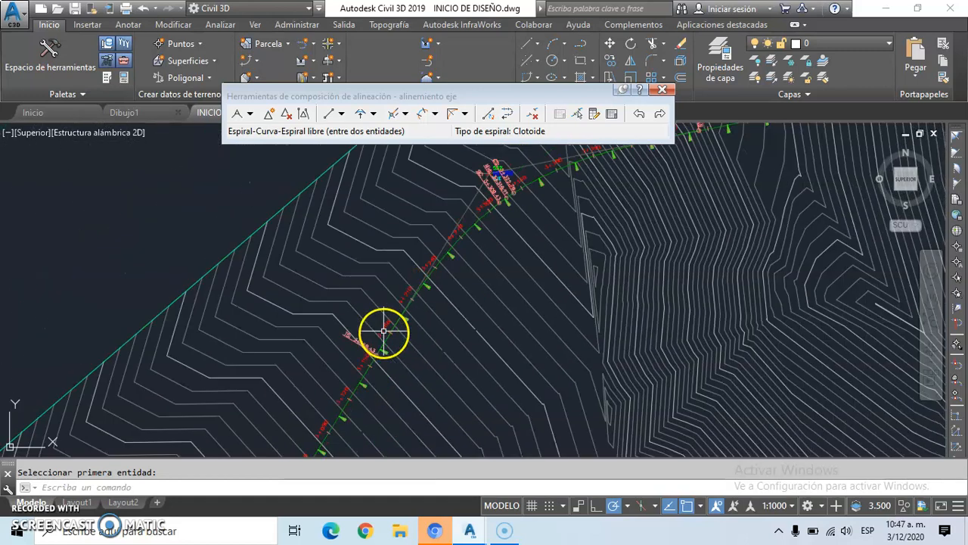
pyautogui.scroll(-1, 467, 234)
pyautogui.scroll(1, 473, 231)
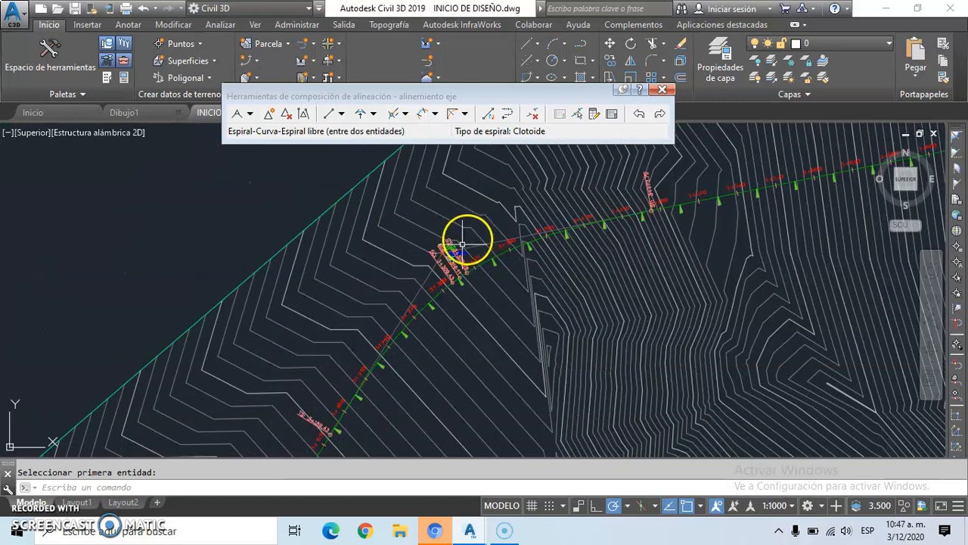
# Examine the SC, Mid and CS station labels at point 532 and the ST label at the end of the exit spiral
pyautogui.scroll(2, 444, 259)
pyautogui.scroll(1, 432, 273)
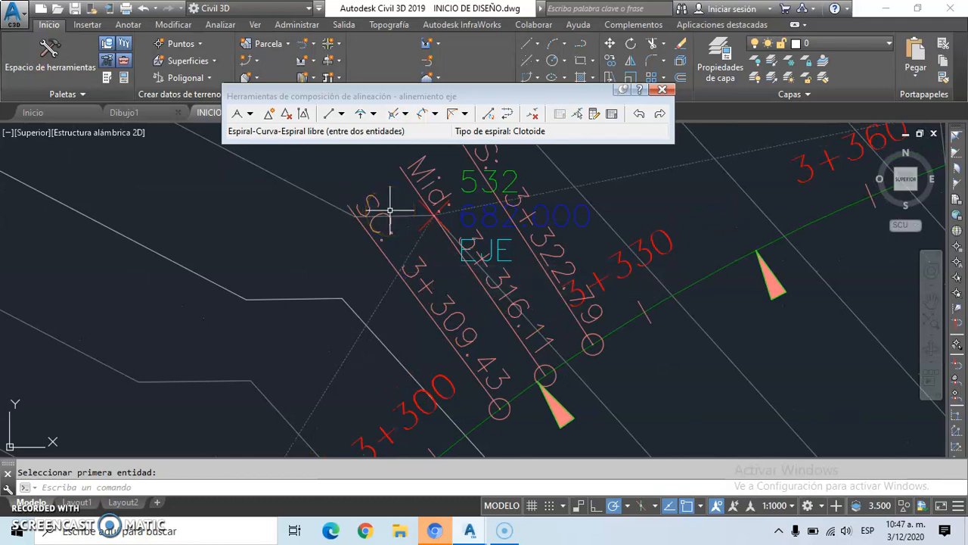
pyautogui.scroll(-1, 390, 210)
pyautogui.scroll(1, 444, 312)
pyautogui.scroll(1, 450, 307)
pyautogui.scroll(-1, 443, 316)
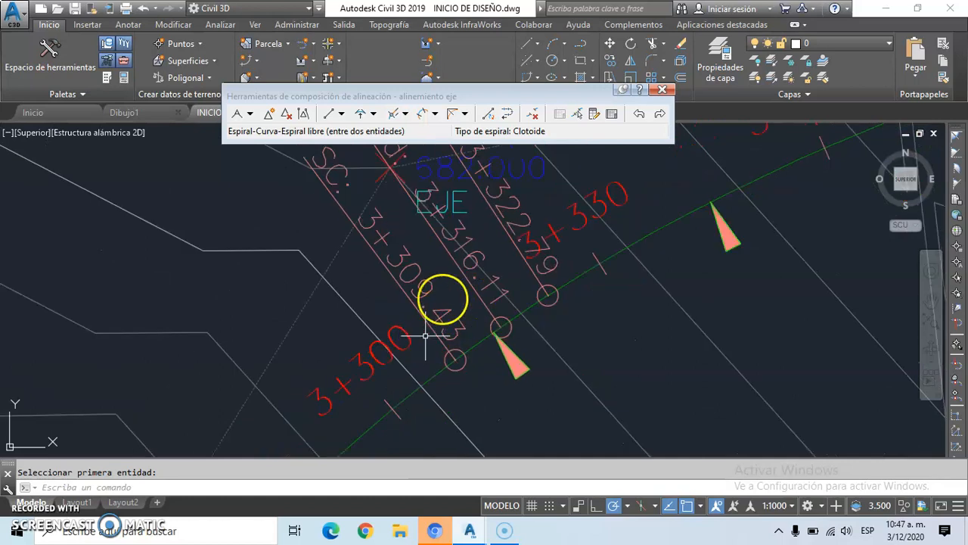
pyautogui.scroll(-1, 416, 314)
pyautogui.scroll(-2, 421, 299)
pyautogui.scroll(1, 414, 220)
pyautogui.scroll(1, 415, 221)
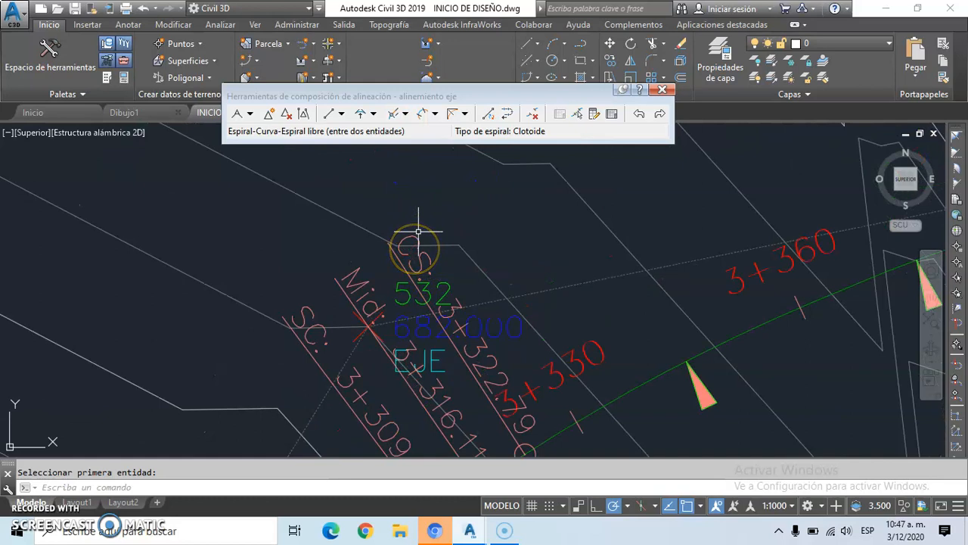
pyautogui.scroll(-1, 411, 249)
pyautogui.scroll(2, 436, 372)
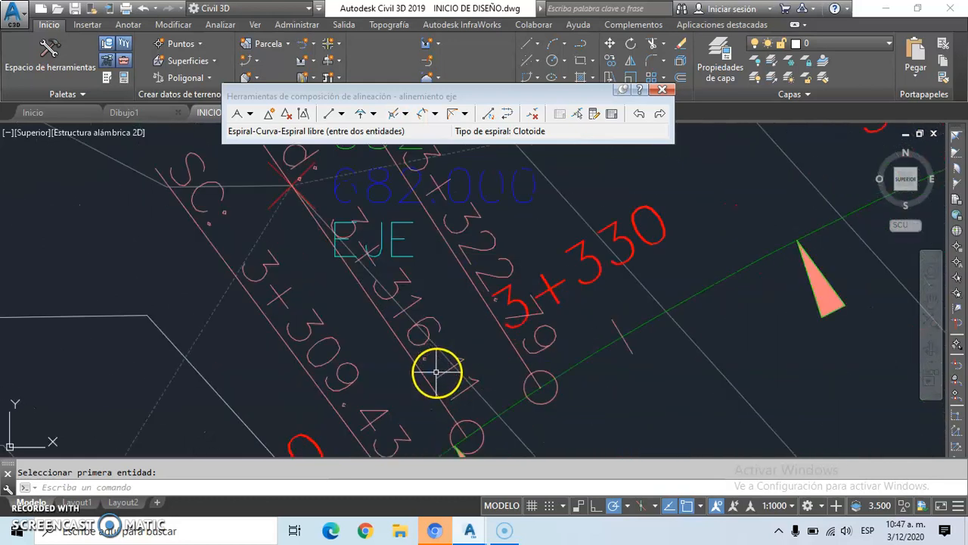
pyautogui.scroll(-1, 432, 374)
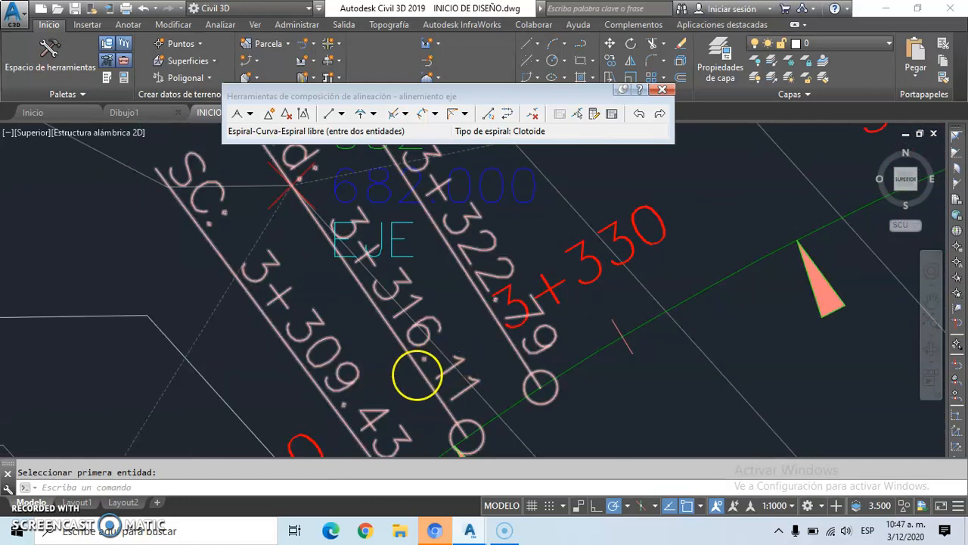
pyautogui.scroll(-3, 420, 367)
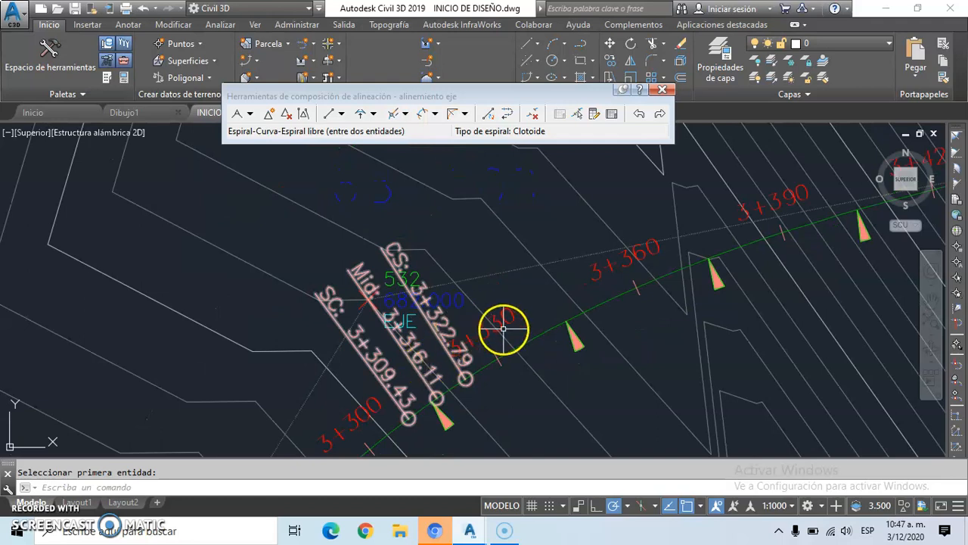
pyautogui.scroll(-3, 423, 340)
pyautogui.scroll(5, 598, 288)
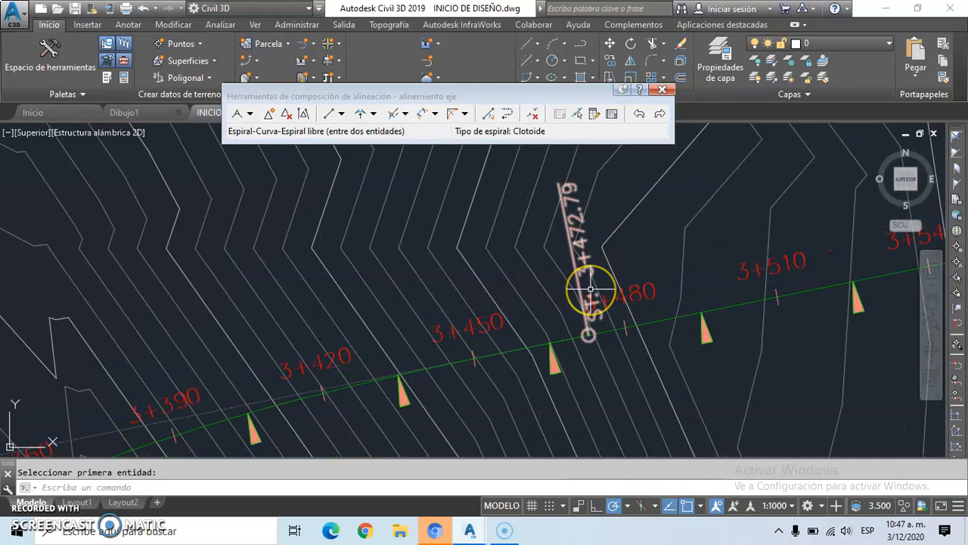
pyautogui.scroll(2, 590, 288)
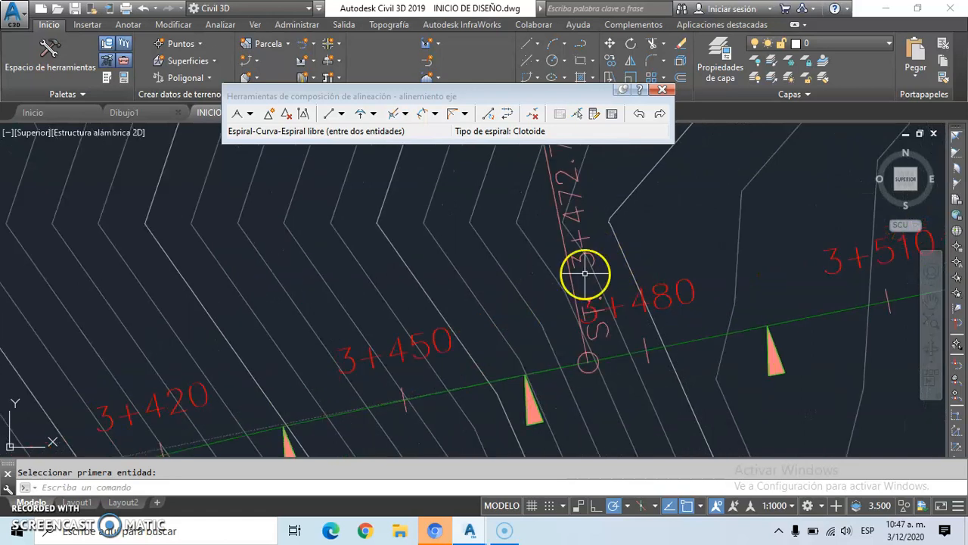
pyautogui.scroll(-2, 585, 274)
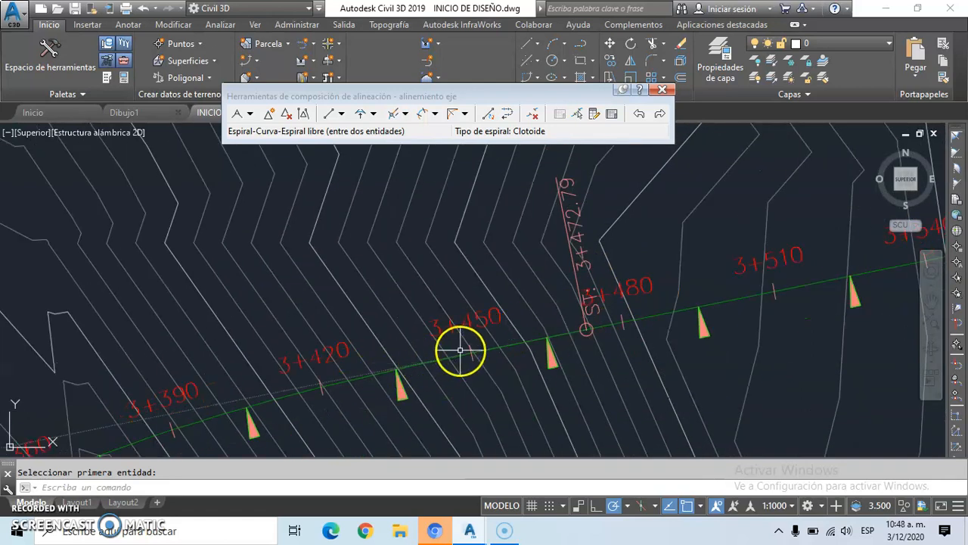
pyautogui.scroll(-1, 457, 349)
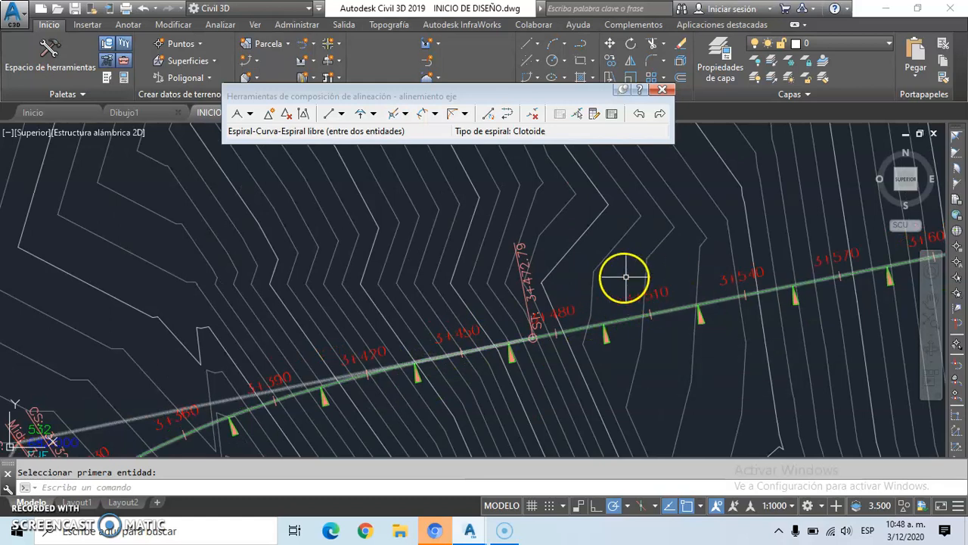
# Finish the geometry editing by closing the alignment layout tools
pyautogui.scroll(-3, 495, 264)
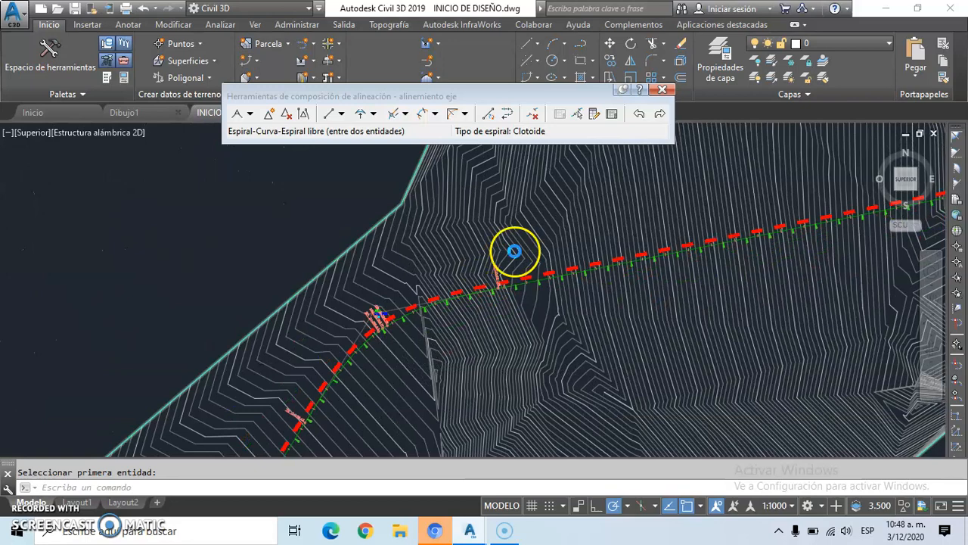
pyautogui.scroll(-2, 512, 254)
pyautogui.scroll(3, 480, 270)
pyautogui.scroll(-2, 534, 228)
pyautogui.scroll(-3, 504, 268)
pyautogui.scroll(-1, 486, 281)
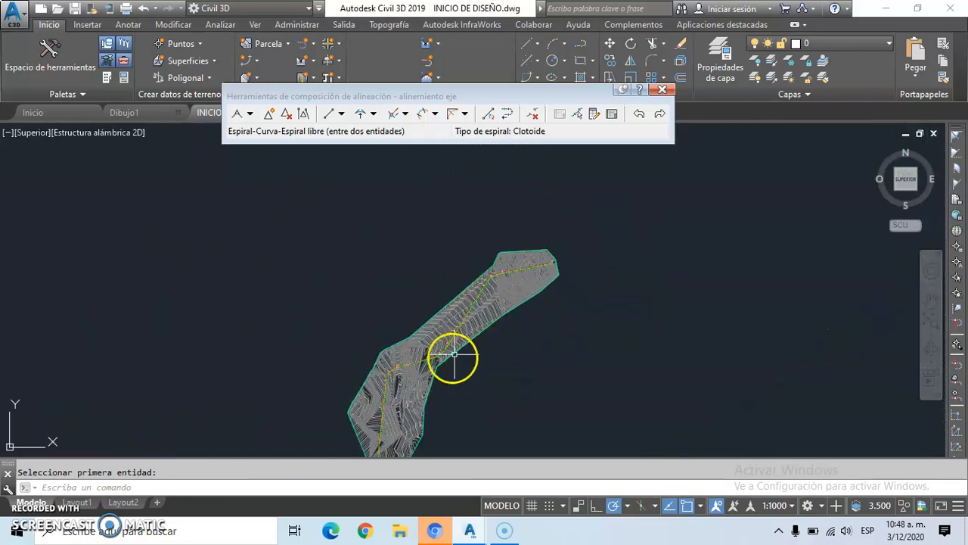
pyautogui.scroll(1, 408, 356)
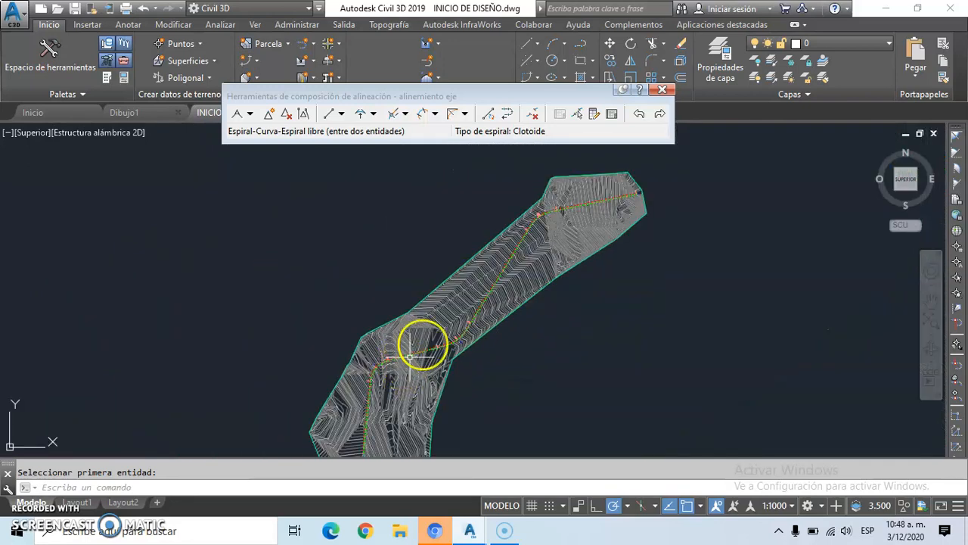
pyautogui.click(662, 89)
# Add multiple-segment labels to the centerline alignment, end the labeling command and reselect the alignment
pyautogui.scroll(5, 552, 203)
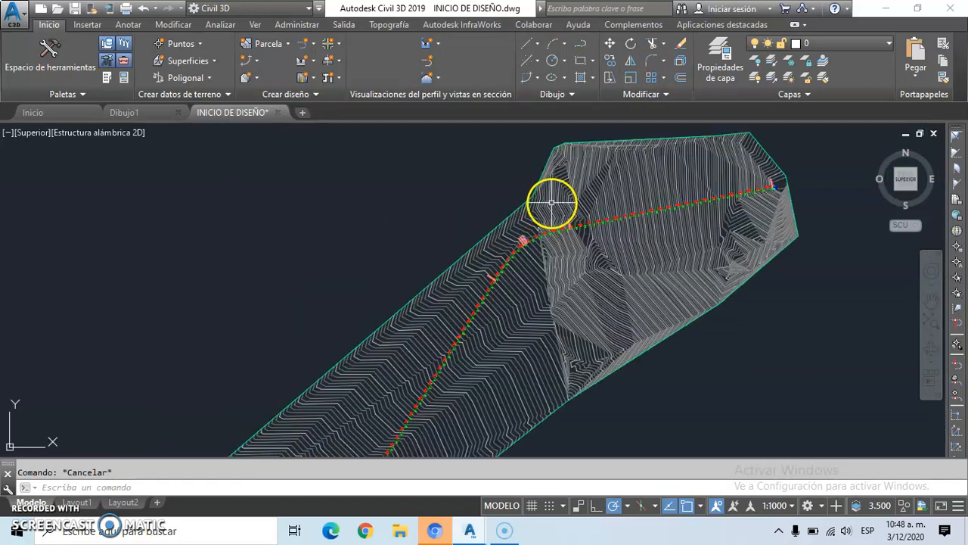
pyautogui.scroll(4, 557, 229)
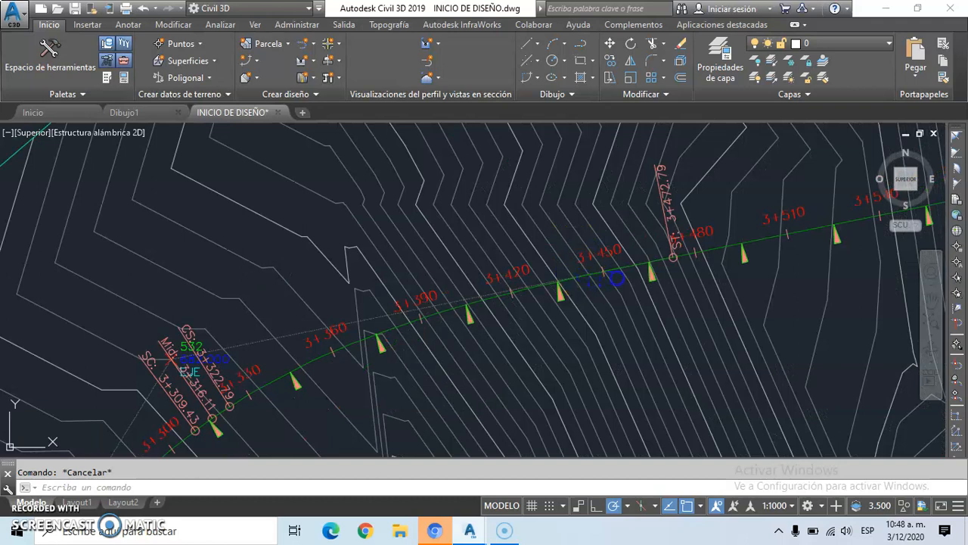
pyautogui.click(617, 276)
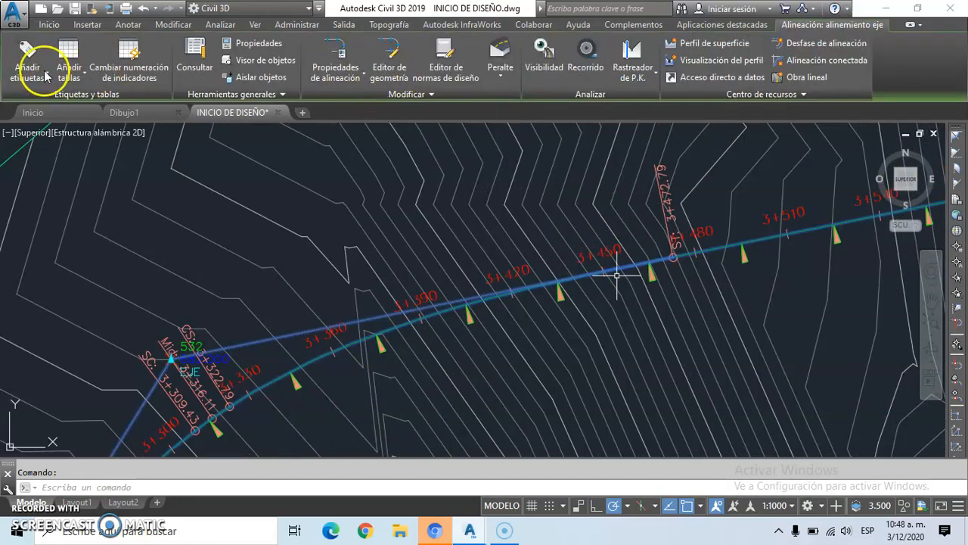
pyautogui.click(45, 74)
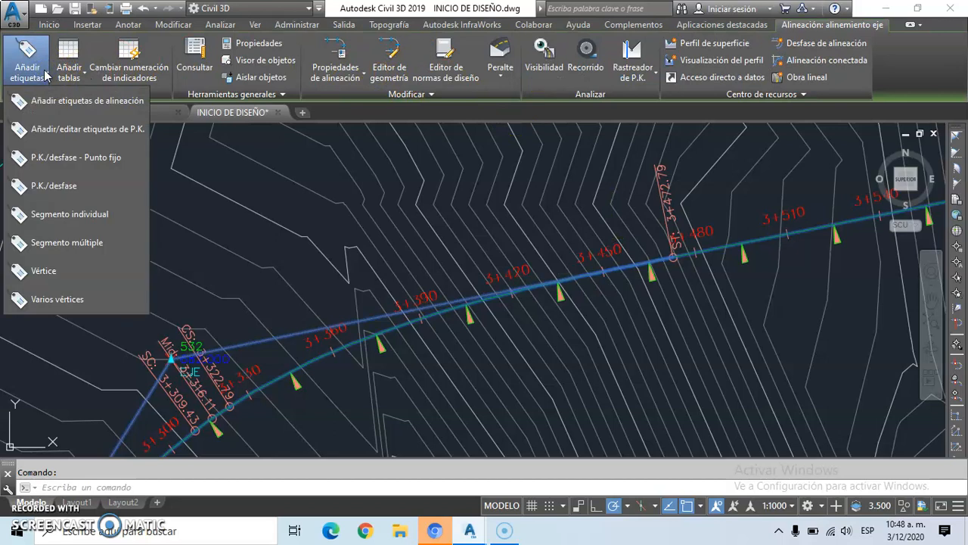
pyautogui.click(67, 243)
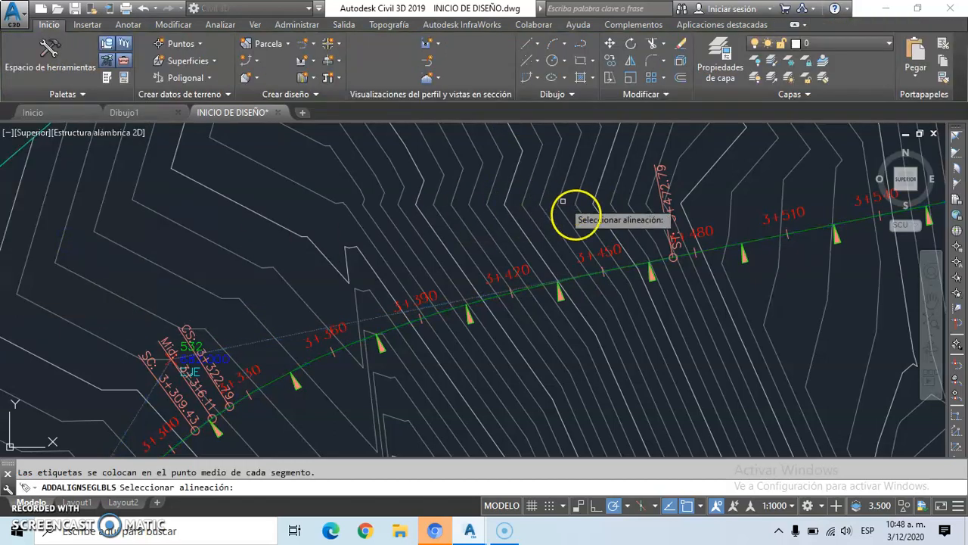
pyautogui.click(602, 272)
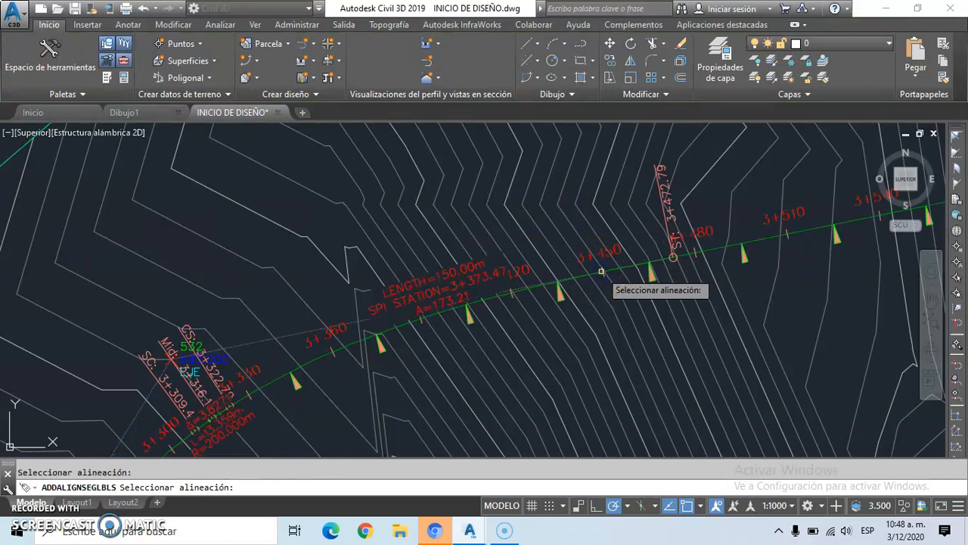
pyautogui.press('Return')
pyautogui.click(601, 273)
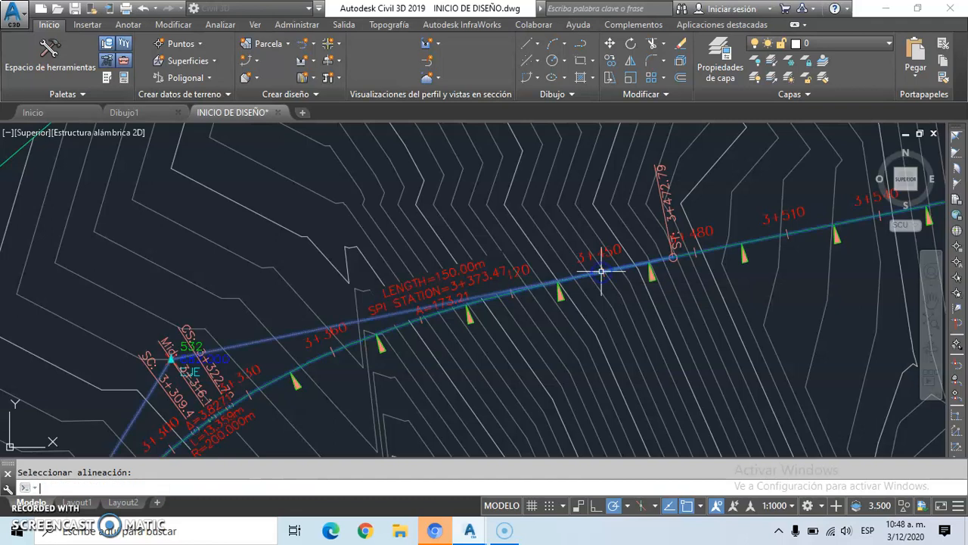
# Examine the segment labels of the spirals at point 532 and the bearing and distance label of the tangent before it
pyautogui.scroll(3, 438, 283)
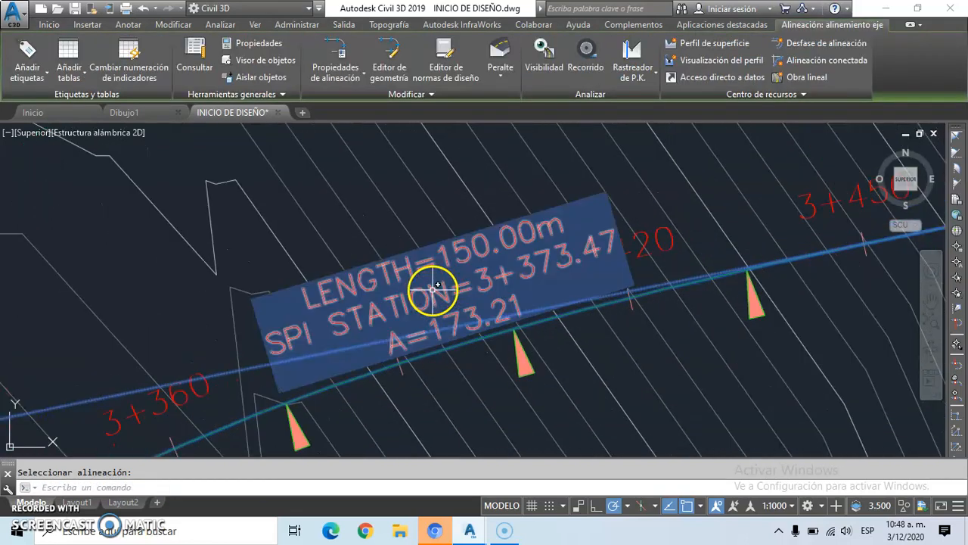
pyautogui.scroll(-1, 428, 253)
pyautogui.scroll(5, 416, 267)
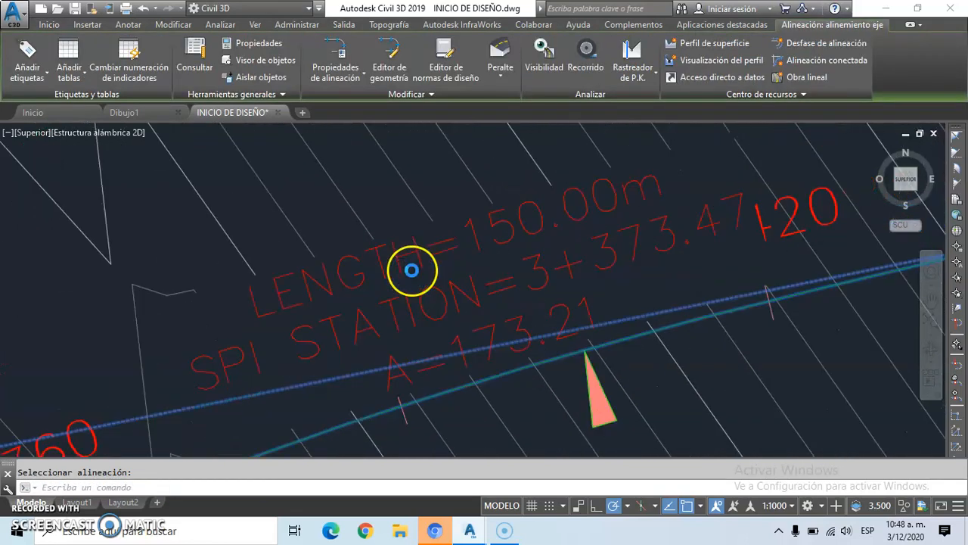
pyautogui.scroll(-10, 428, 247)
pyautogui.scroll(4, 430, 248)
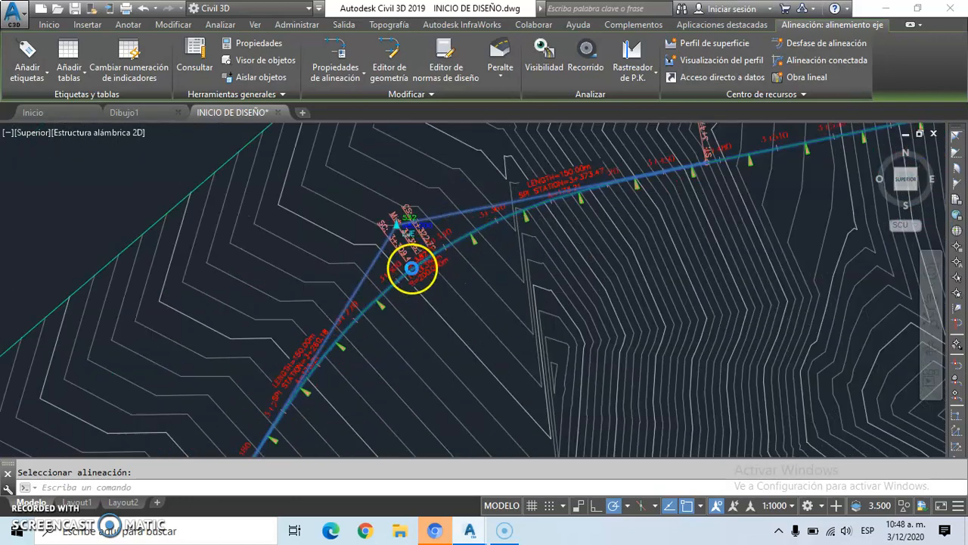
pyautogui.scroll(-5, 443, 231)
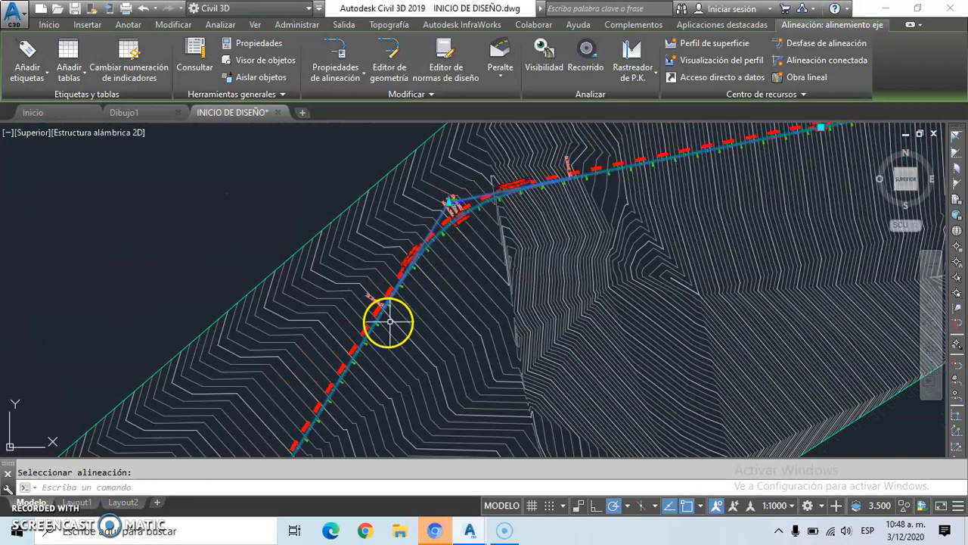
pyautogui.scroll(-3, 385, 310)
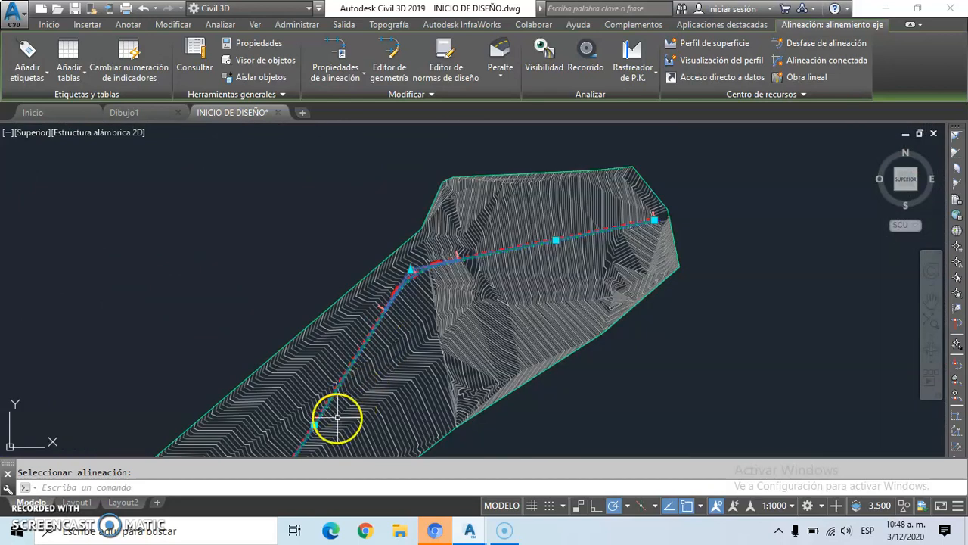
pyautogui.scroll(5, 309, 424)
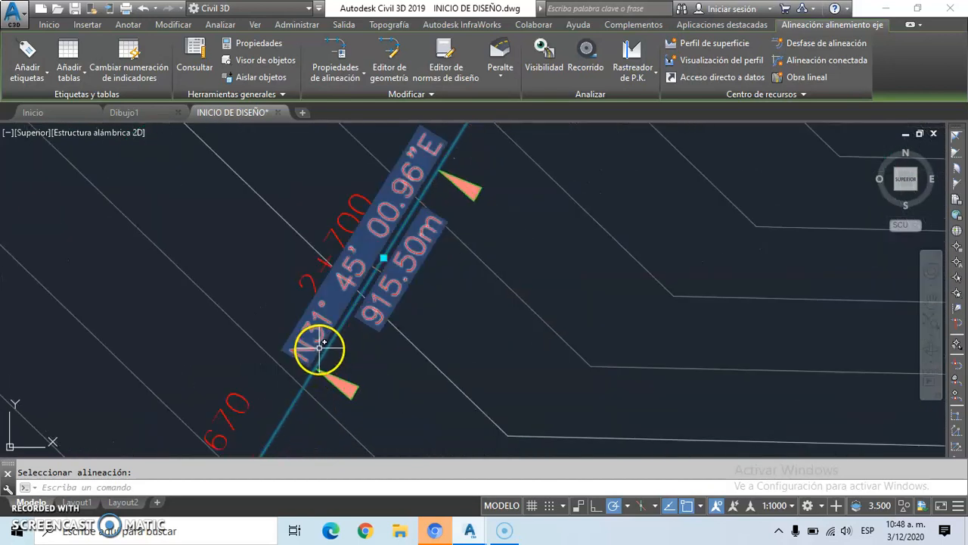
pyautogui.scroll(-3, 363, 344)
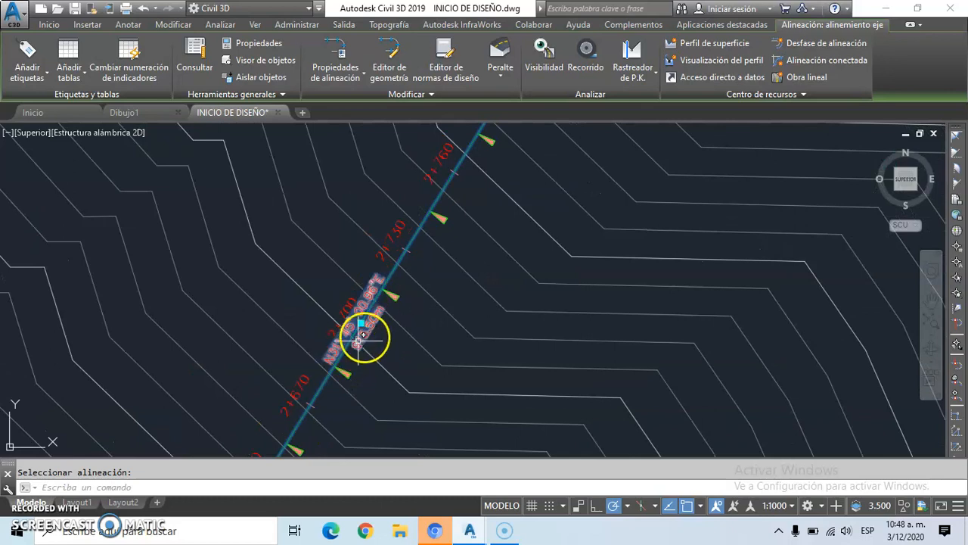
pyautogui.moveTo(364, 310)
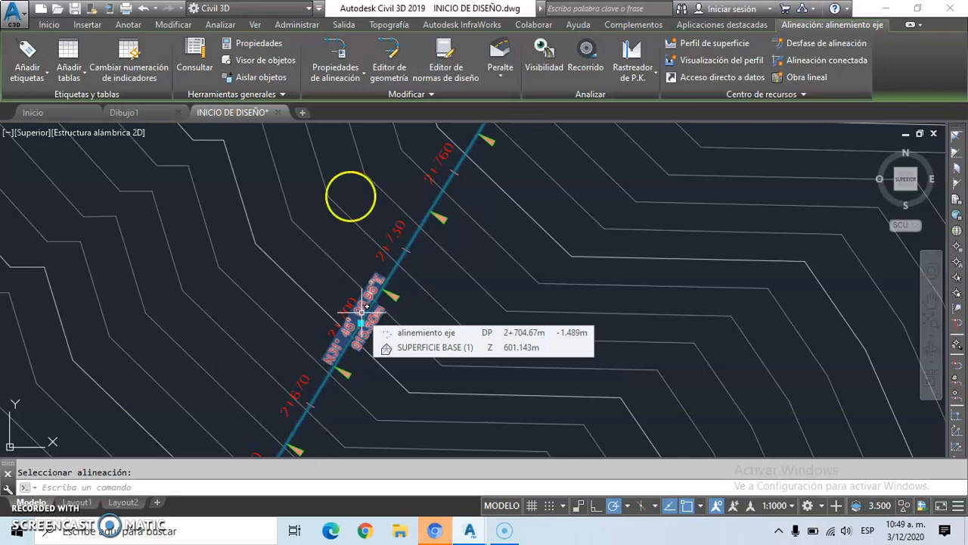
# Start an alignment line table by picking labels and select the first tangent's label at the southern end of the centerline
pyautogui.click(68, 69)
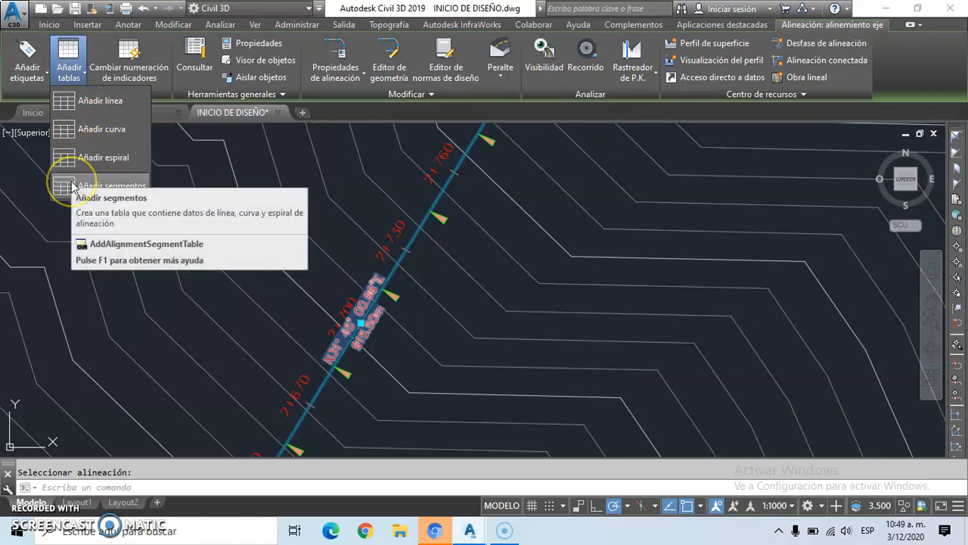
pyautogui.click(91, 106)
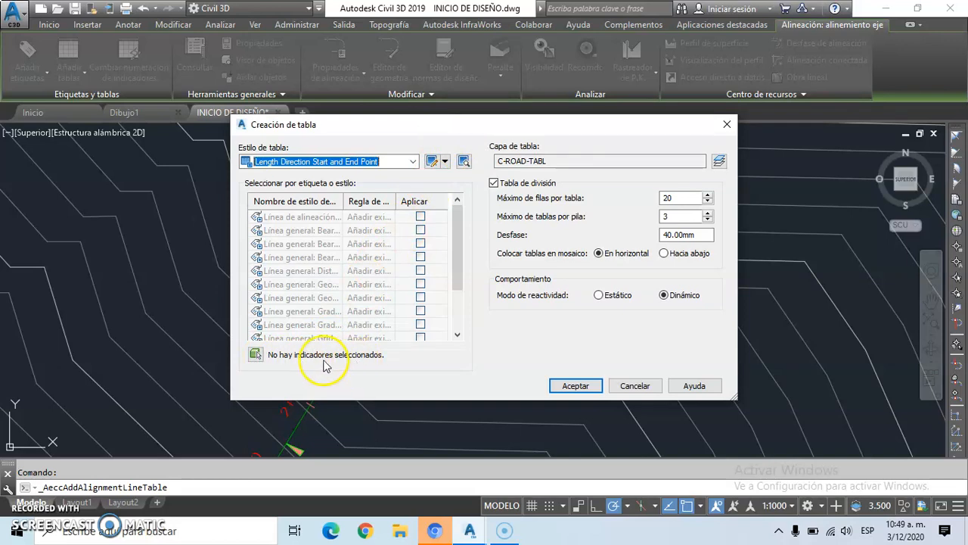
pyautogui.click(256, 354)
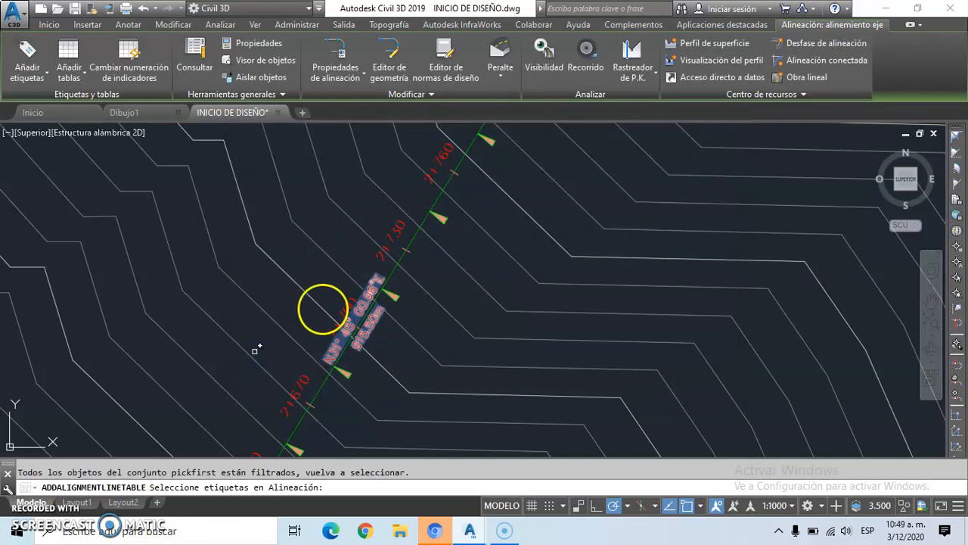
pyautogui.scroll(-10, 392, 239)
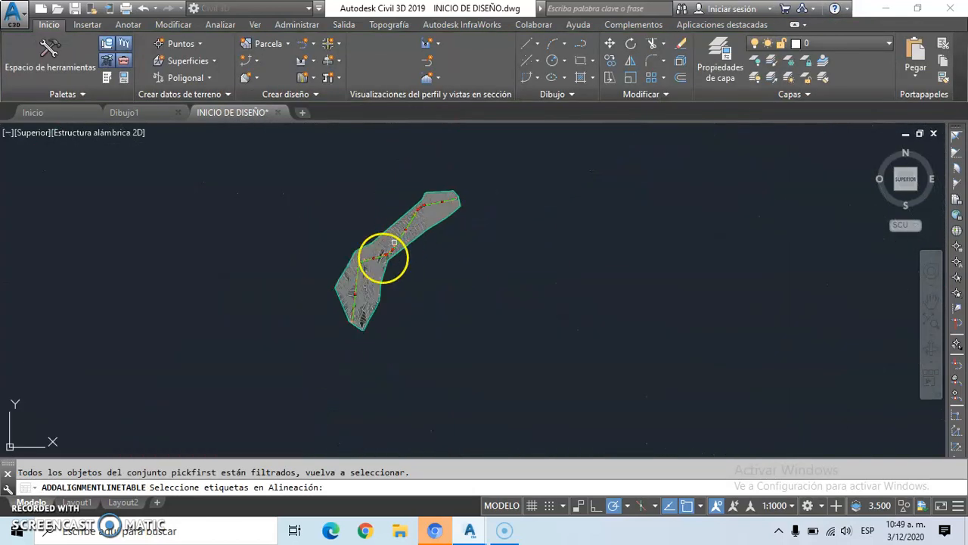
pyautogui.scroll(3, 347, 291)
pyautogui.scroll(6, 366, 306)
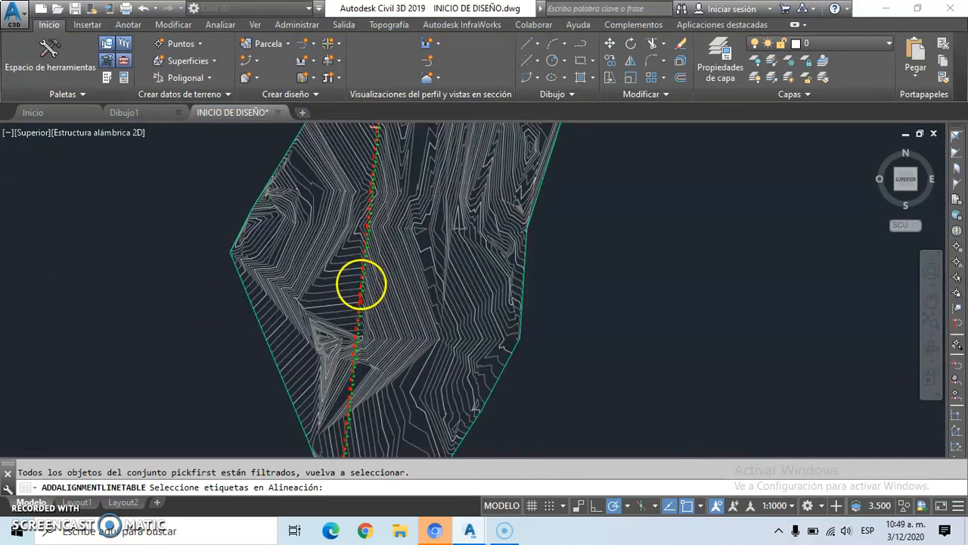
pyautogui.click(350, 378)
# Add the second tangent's bearing and distance label, near station 1+680, to the line table selection
pyautogui.scroll(-4, 288, 394)
pyautogui.scroll(-3, 291, 386)
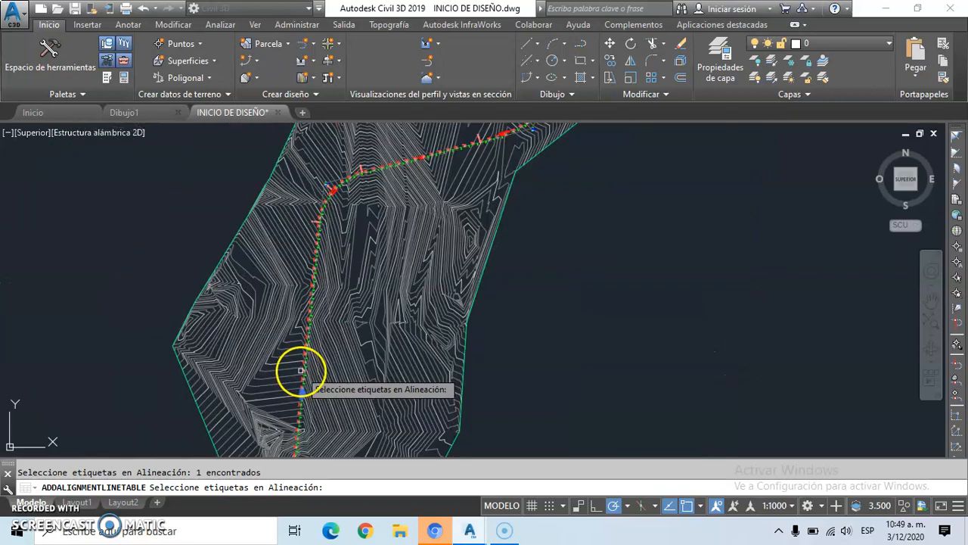
pyautogui.scroll(2, 310, 355)
pyautogui.scroll(3, 372, 227)
pyautogui.scroll(2, 368, 325)
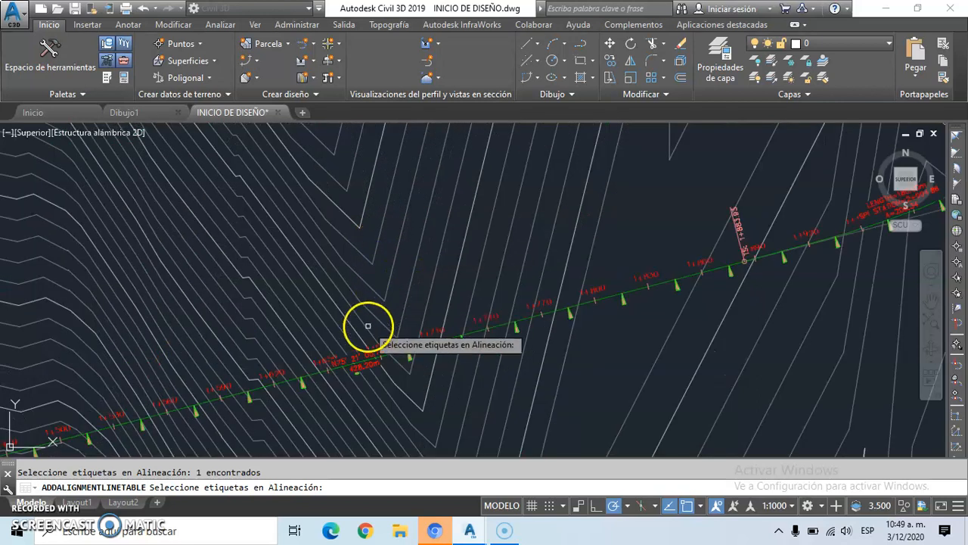
pyautogui.scroll(2, 368, 325)
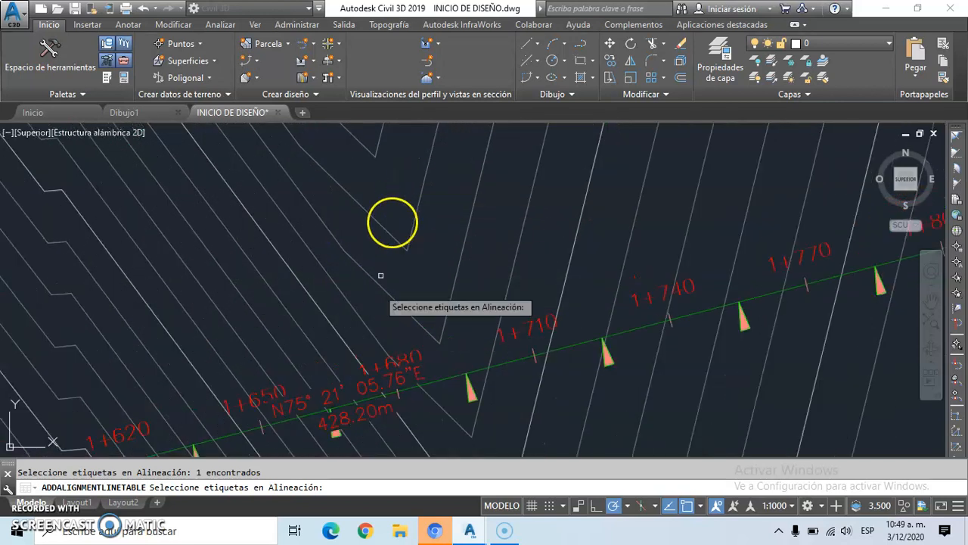
pyautogui.click(362, 406)
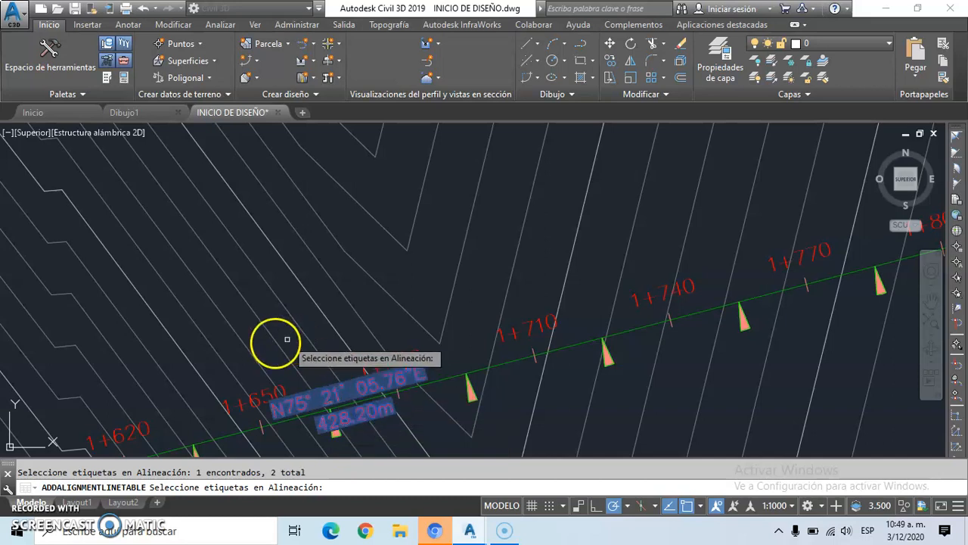
# Add the labels of the third tangent near station 2+700 and the last tangent near 3+810, then finish the label selection
pyautogui.scroll(-9, 287, 338)
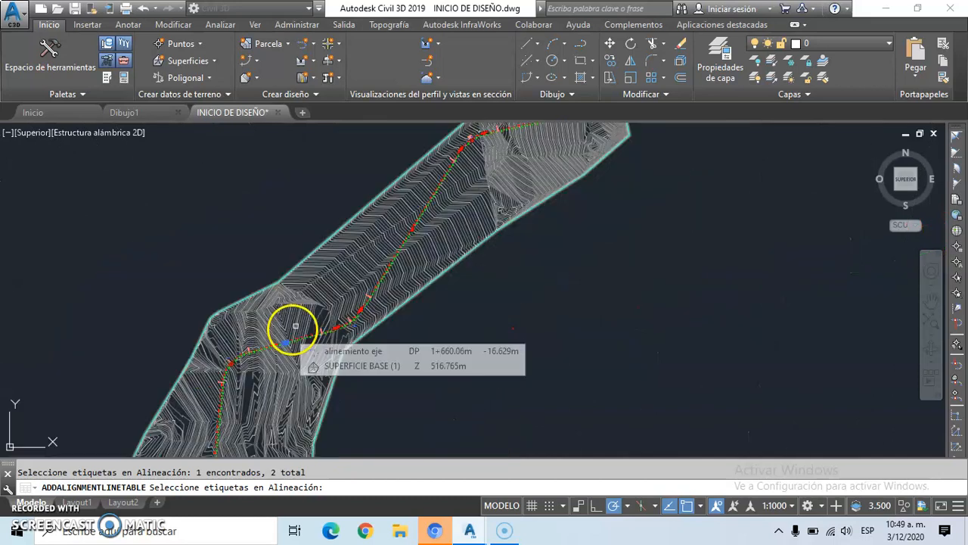
pyautogui.scroll(2, 408, 220)
pyautogui.scroll(4, 409, 227)
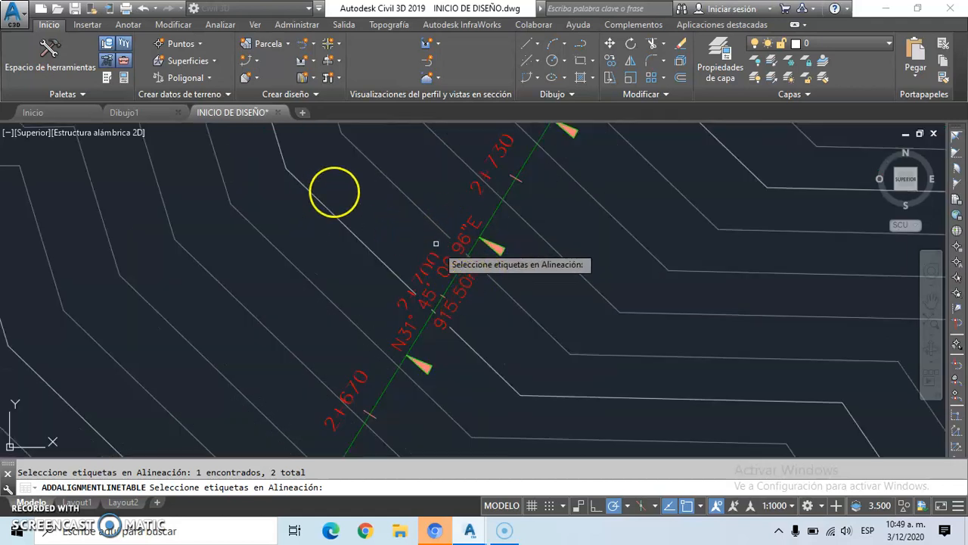
pyautogui.click(465, 243)
pyautogui.scroll(-8, 408, 272)
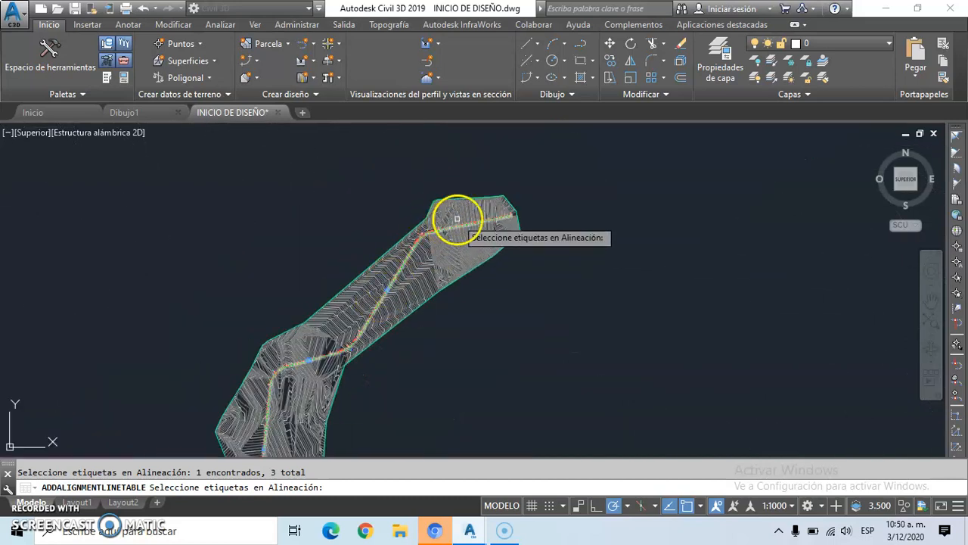
pyautogui.scroll(2, 469, 227)
pyautogui.scroll(4, 457, 252)
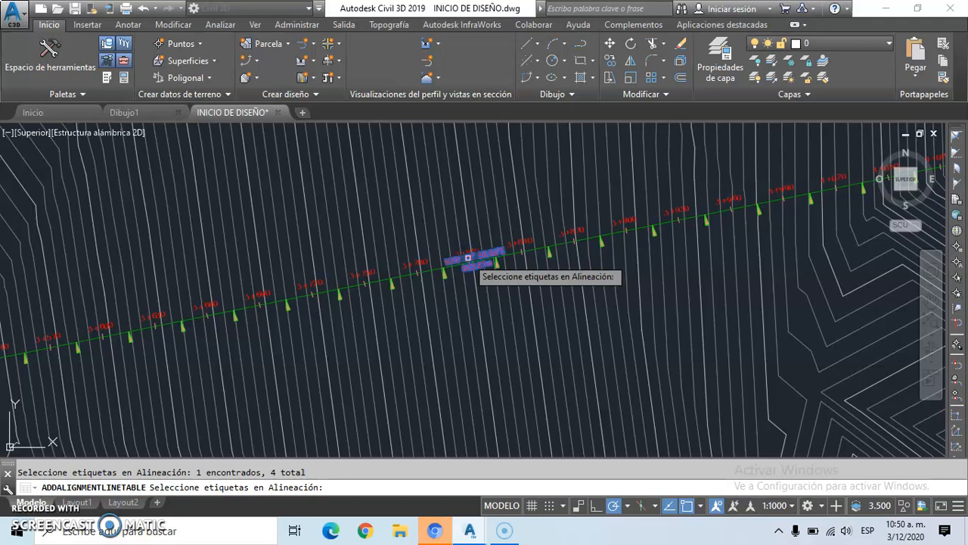
pyautogui.press('Return')
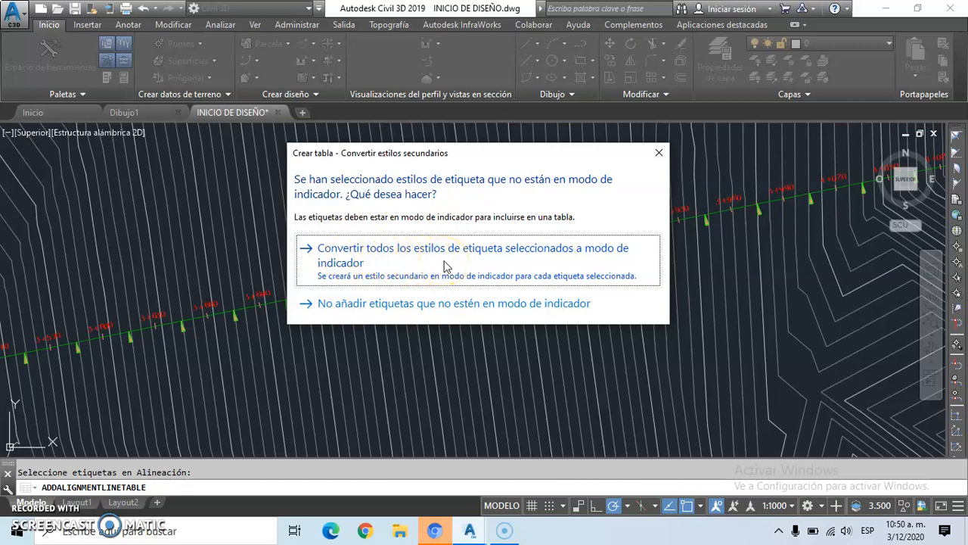
# Convert all selected label styles to tag mode and place the line table in the empty area east of the surface
pyautogui.click(380, 258)
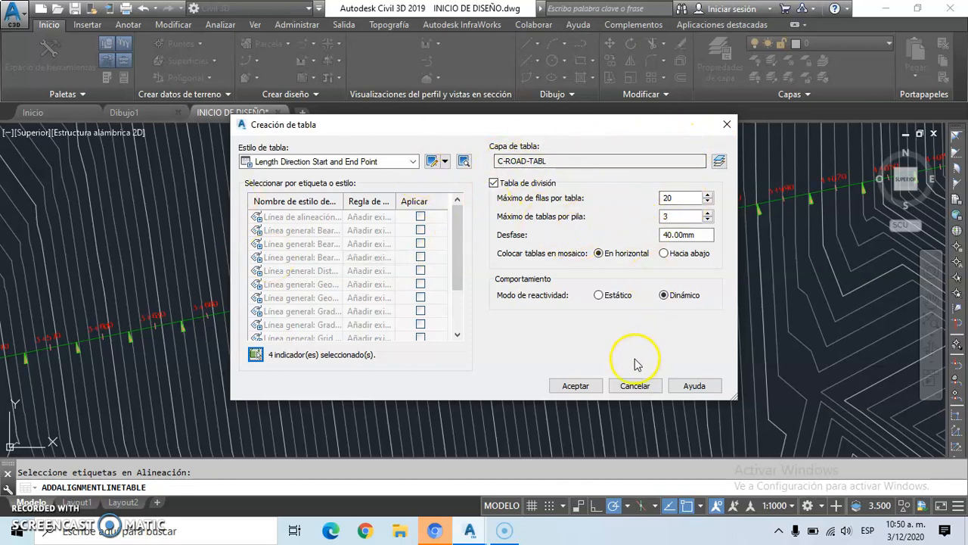
pyautogui.click(586, 386)
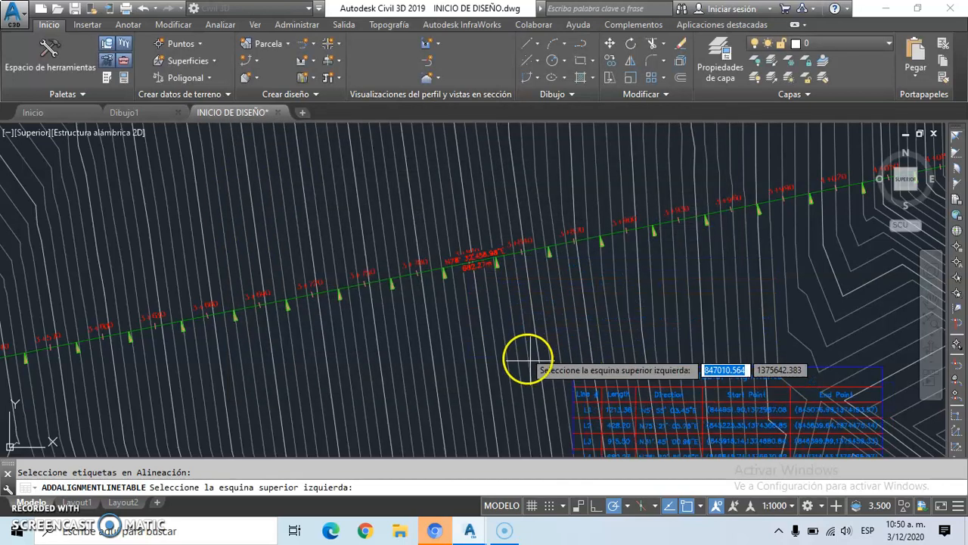
pyautogui.scroll(-4, 523, 310)
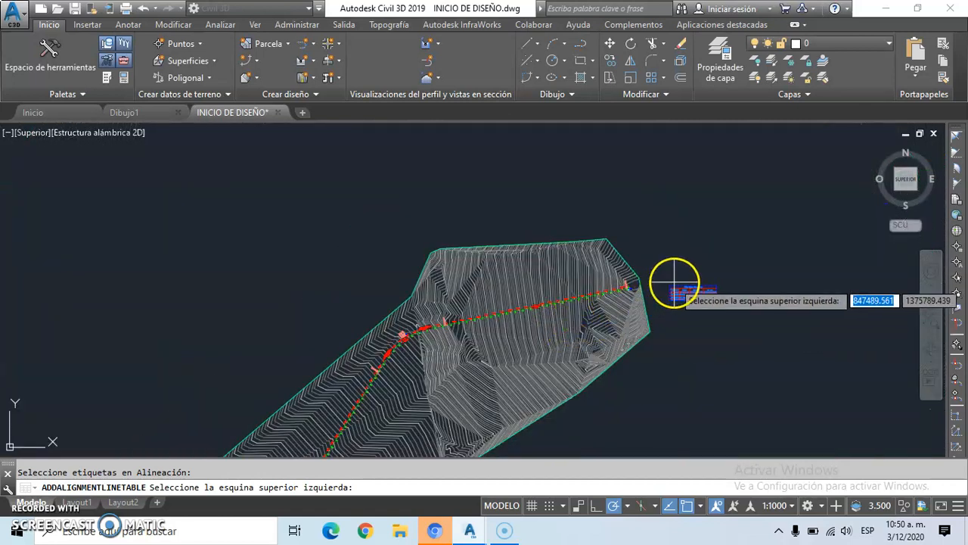
pyautogui.scroll(-3, 621, 265)
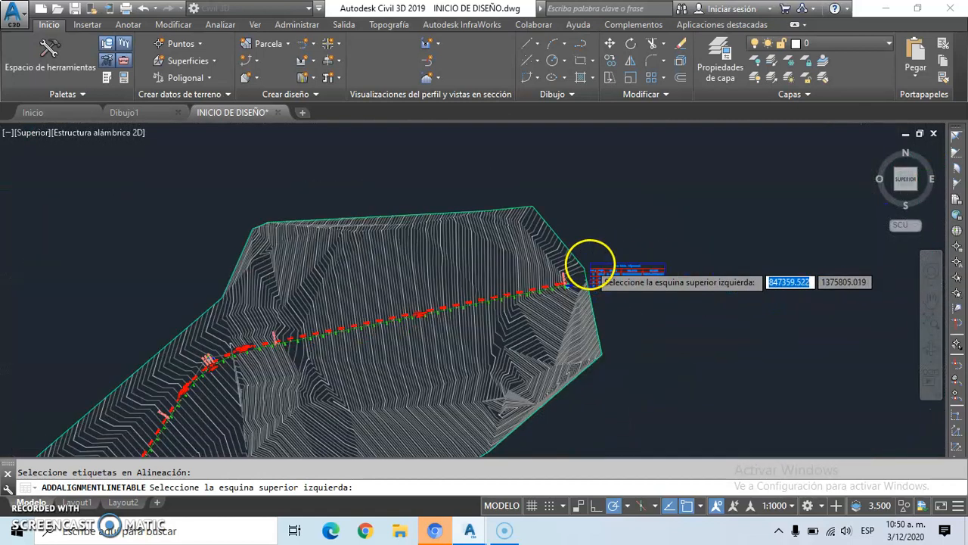
pyautogui.click(657, 259)
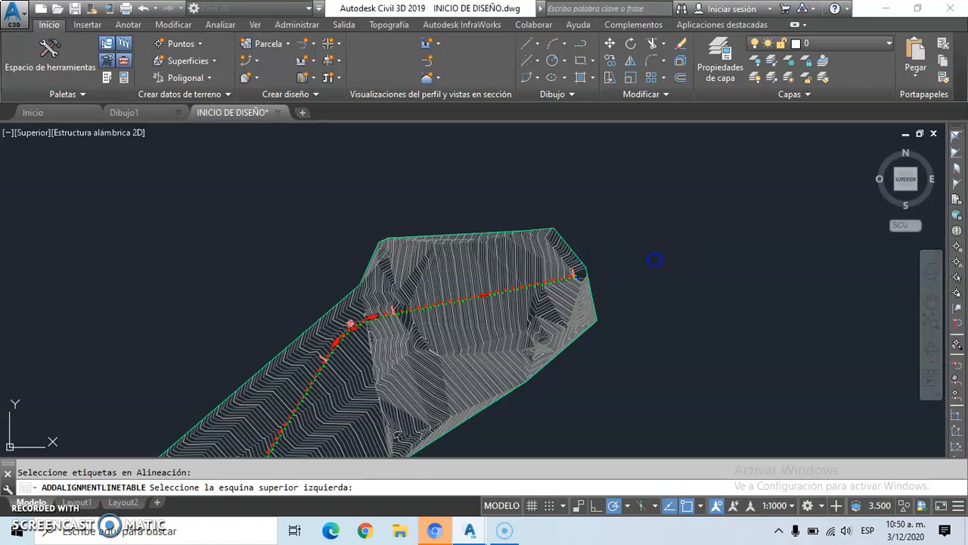
# Examine the line table's number, length, direction, start point and end point columns for the four tangents
pyautogui.scroll(6, 683, 261)
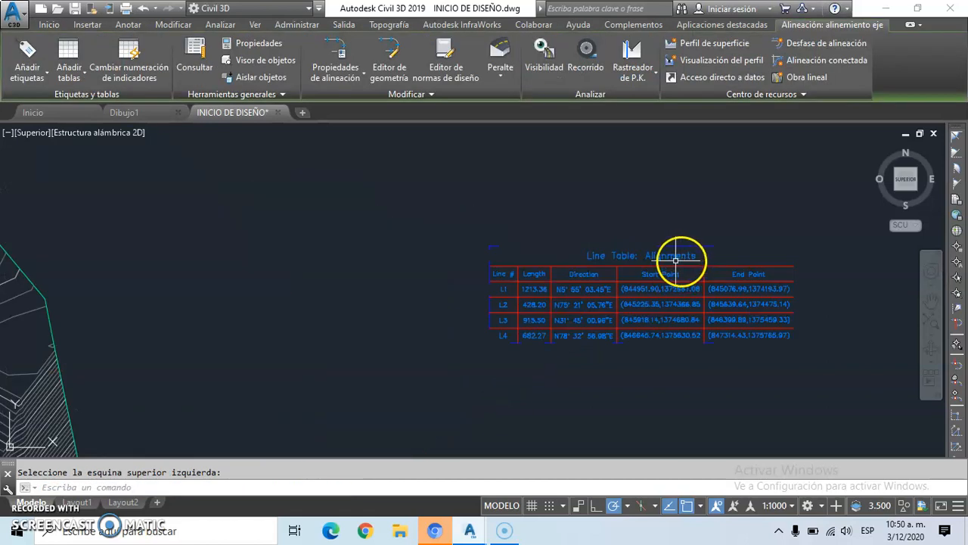
pyautogui.scroll(4, 737, 264)
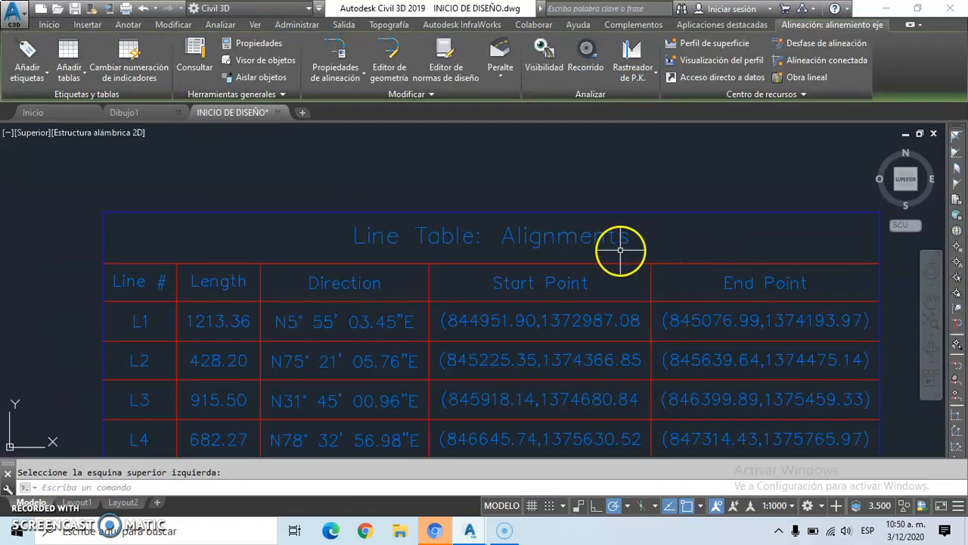
pyautogui.scroll(-3, 597, 244)
pyautogui.scroll(3, 311, 284)
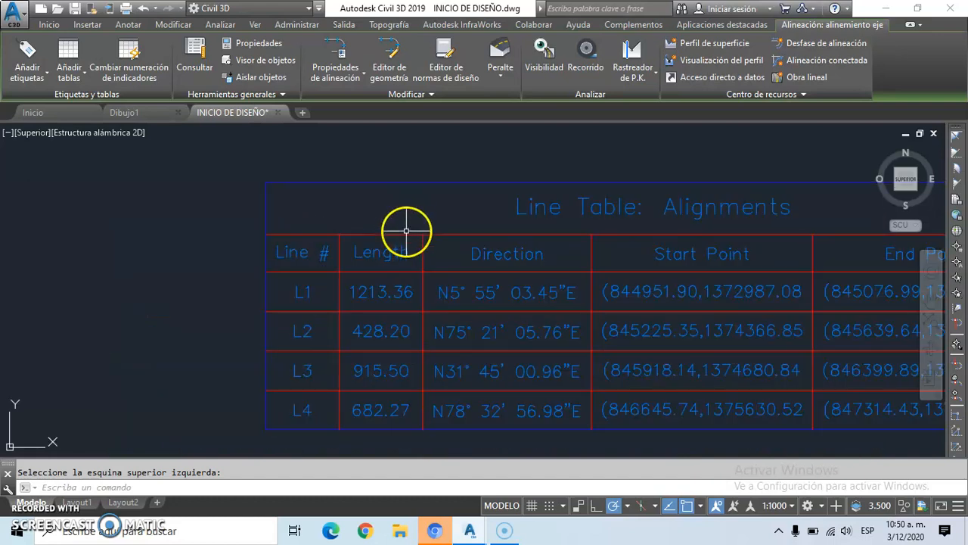
pyautogui.scroll(-1, 382, 425)
pyautogui.scroll(-2, 448, 348)
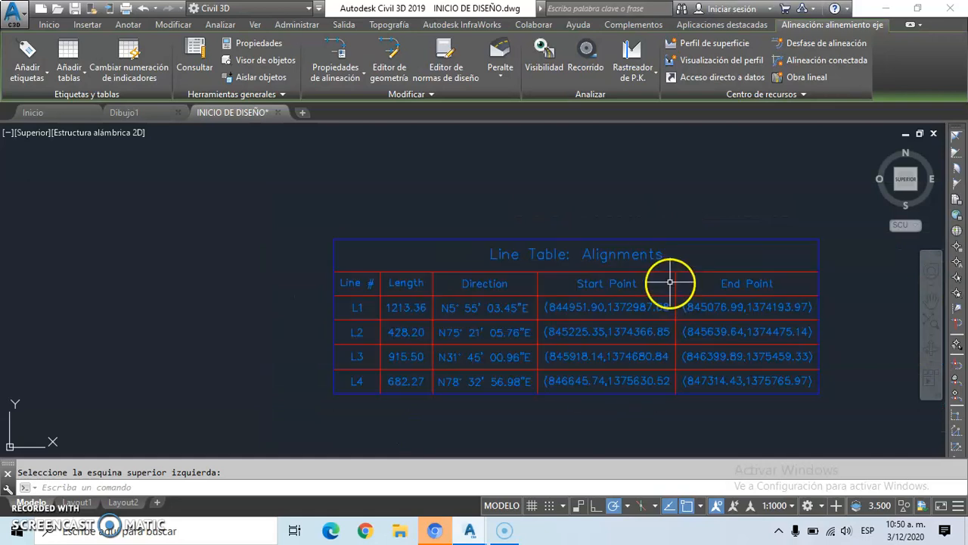
pyautogui.scroll(4, 356, 320)
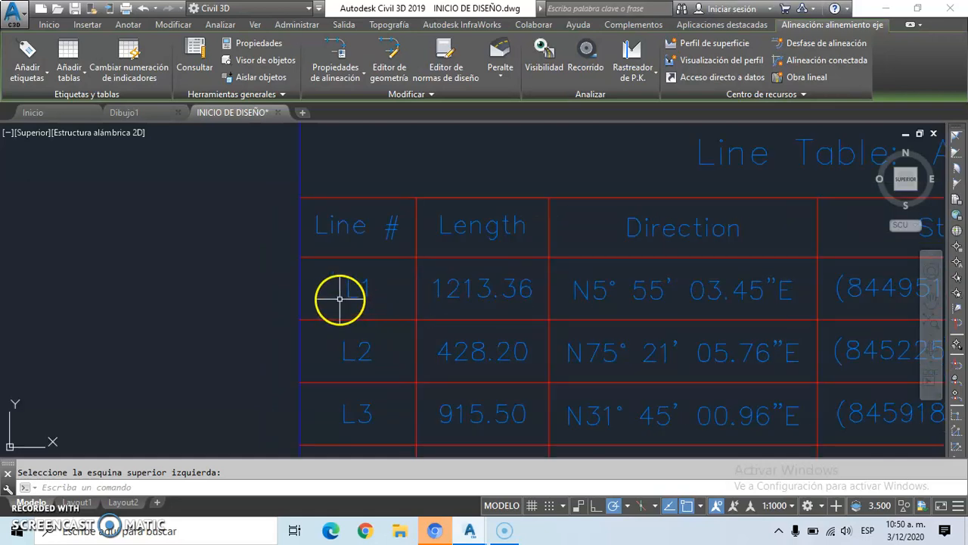
pyautogui.scroll(-2, 396, 345)
pyautogui.scroll(3, 385, 401)
pyautogui.scroll(-4, 458, 358)
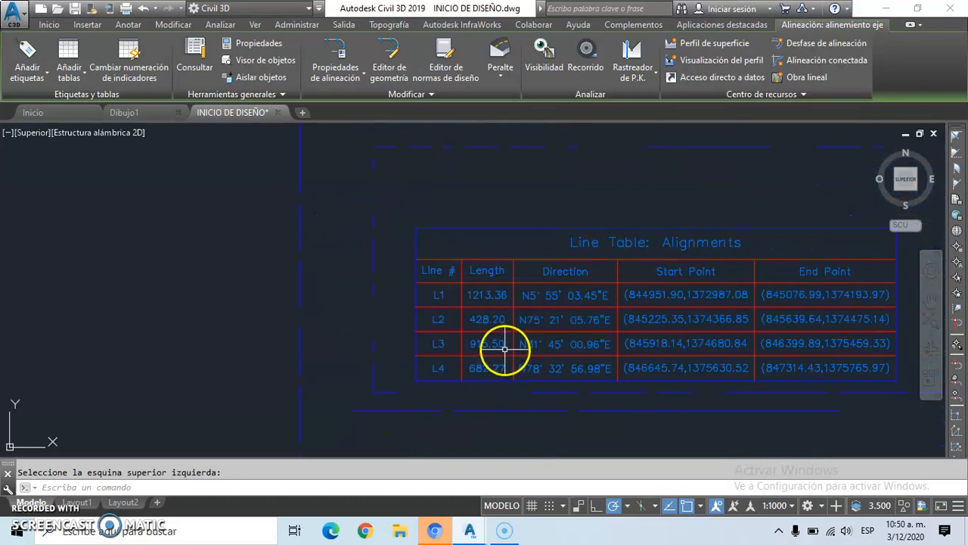
pyautogui.scroll(5, 467, 360)
pyautogui.scroll(-6, 470, 361)
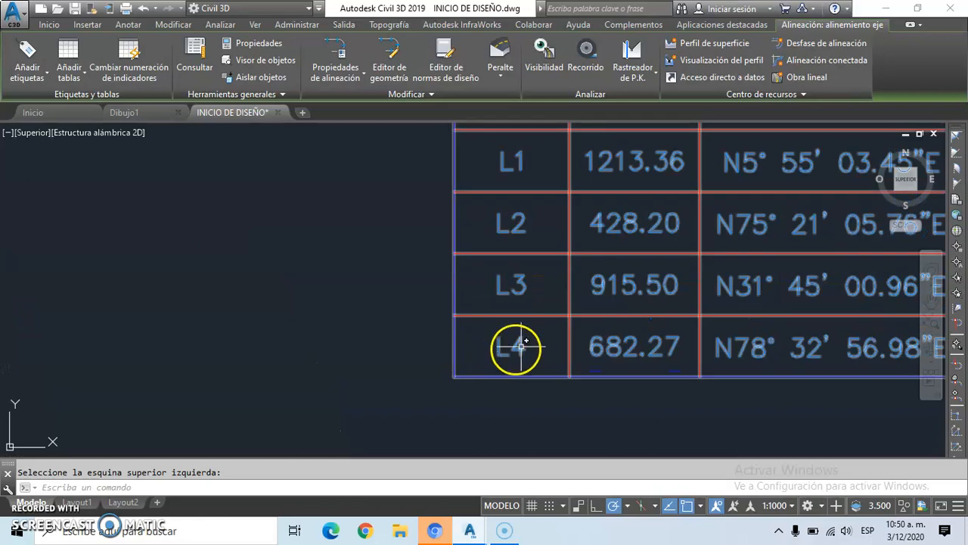
# Compare the L4 table row with the last tangent's bearing and distance label, deselecting the alignment to inspect the label
pyautogui.scroll(-2, 566, 316)
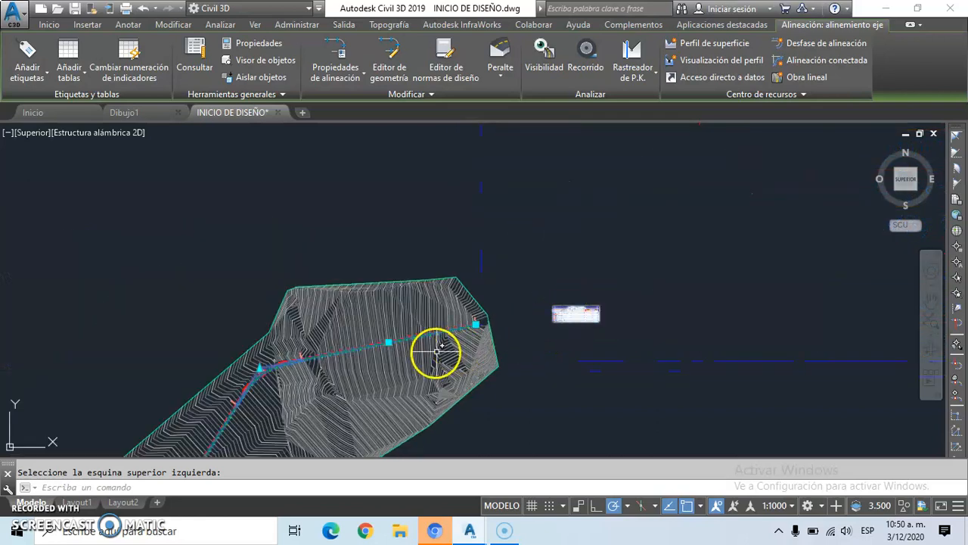
pyautogui.scroll(6, 384, 344)
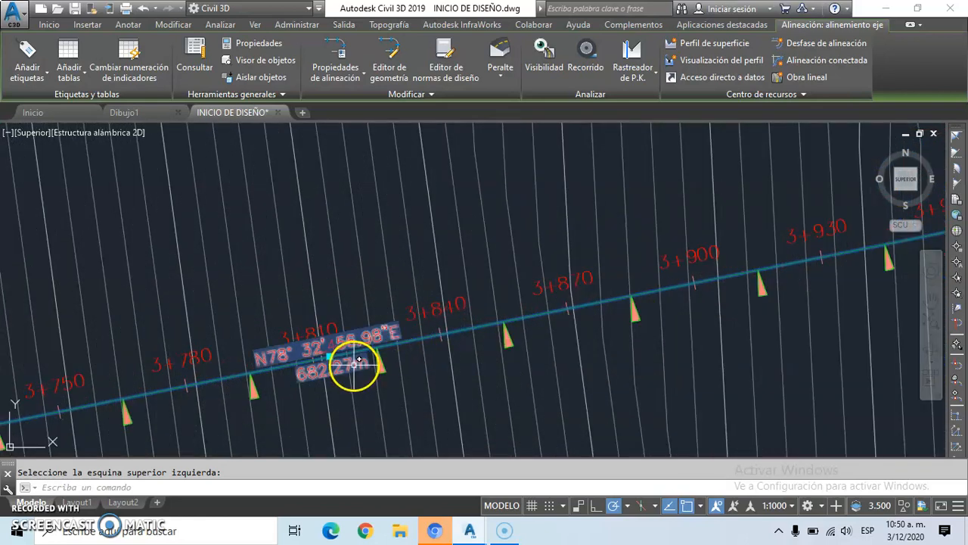
pyautogui.scroll(-3, 378, 361)
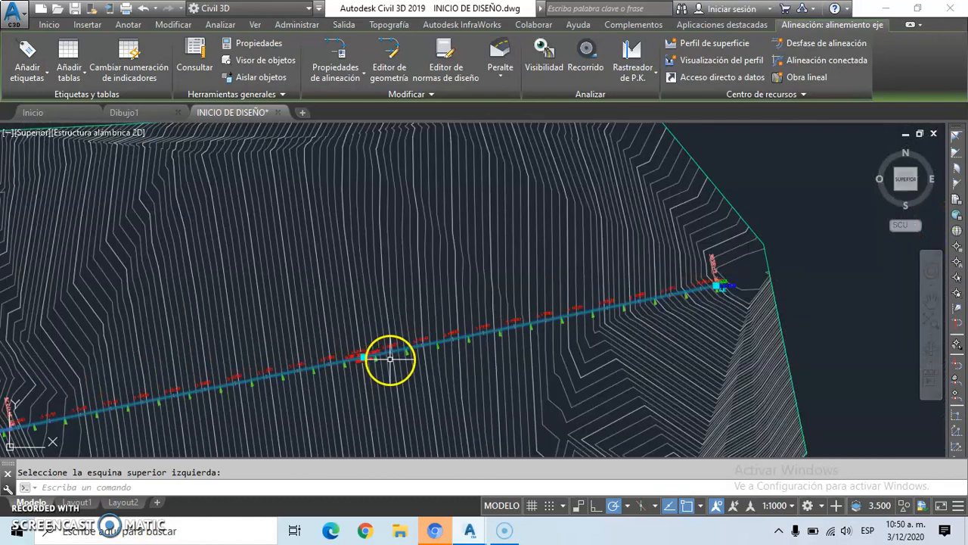
pyautogui.scroll(-4, 386, 371)
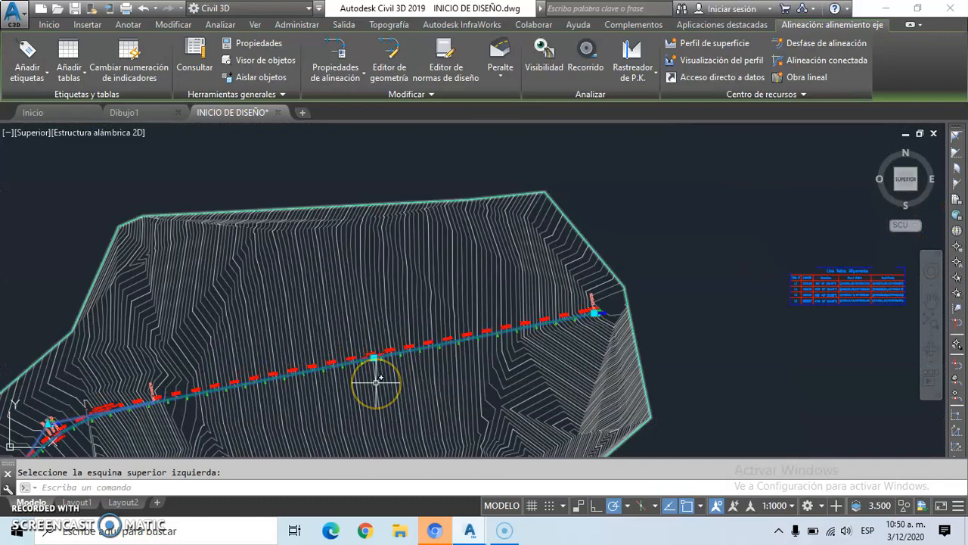
pyautogui.press('Escape')
pyautogui.scroll(4, 374, 368)
pyautogui.scroll(5, 374, 368)
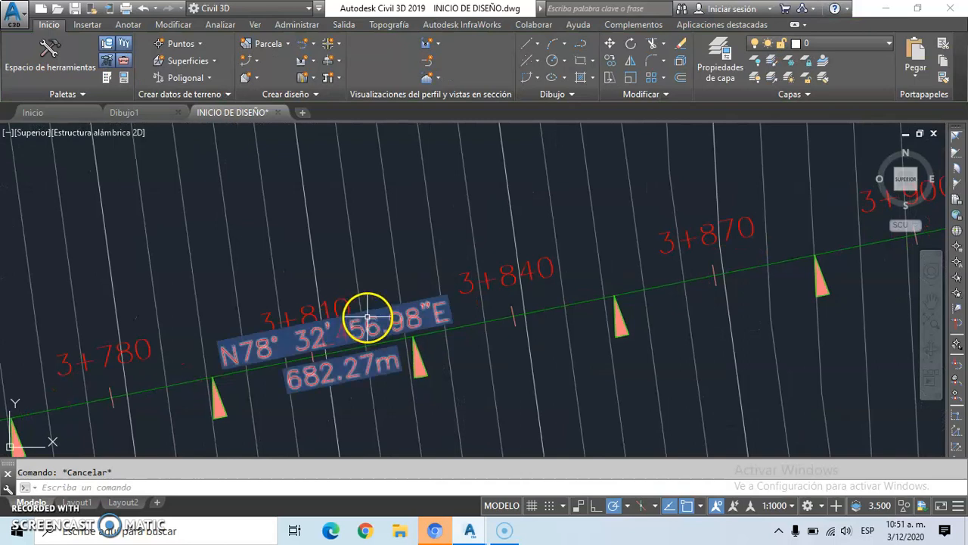
pyautogui.scroll(-5, 364, 324)
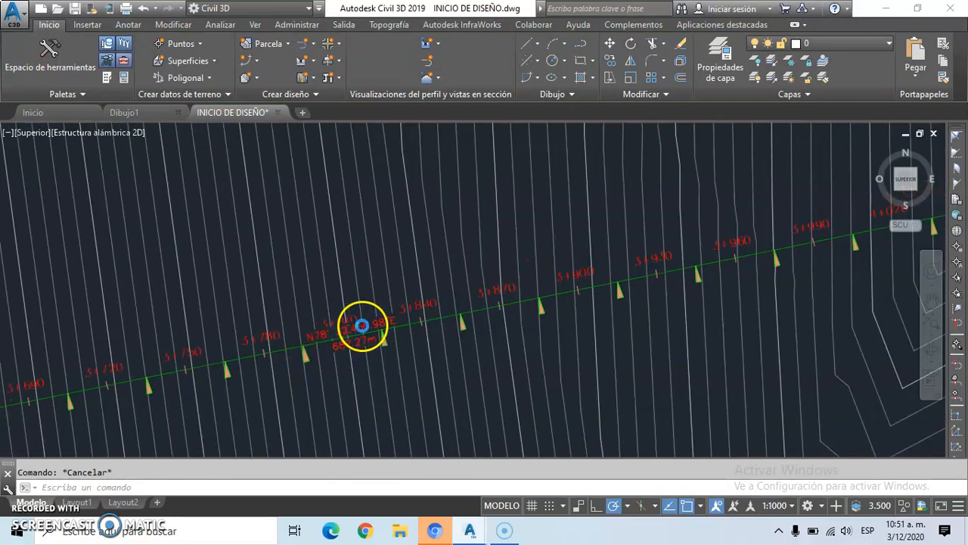
pyautogui.scroll(-4, 363, 324)
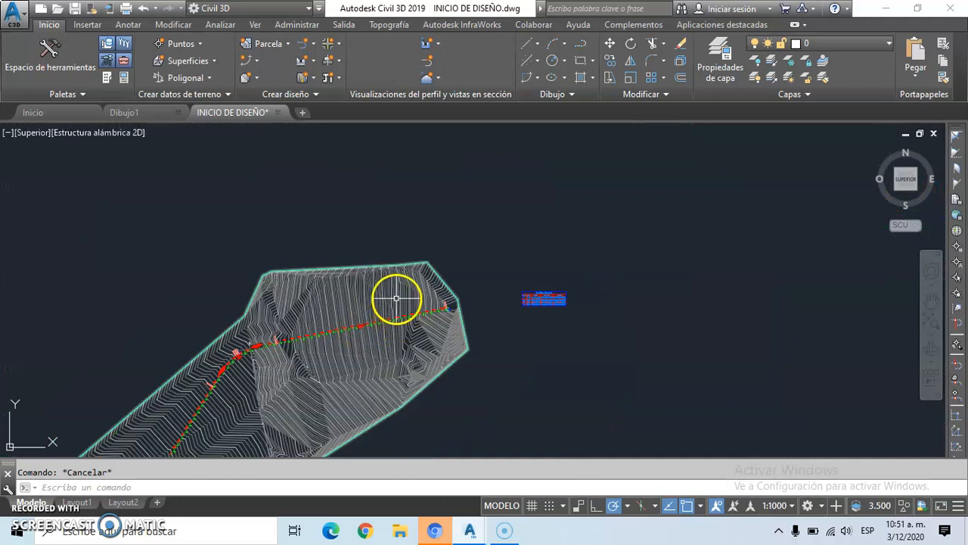
# Start a curve table for the alignment, choosing labels from the drawing, and pick the first circular curve's label
pyautogui.scroll(6, 393, 324)
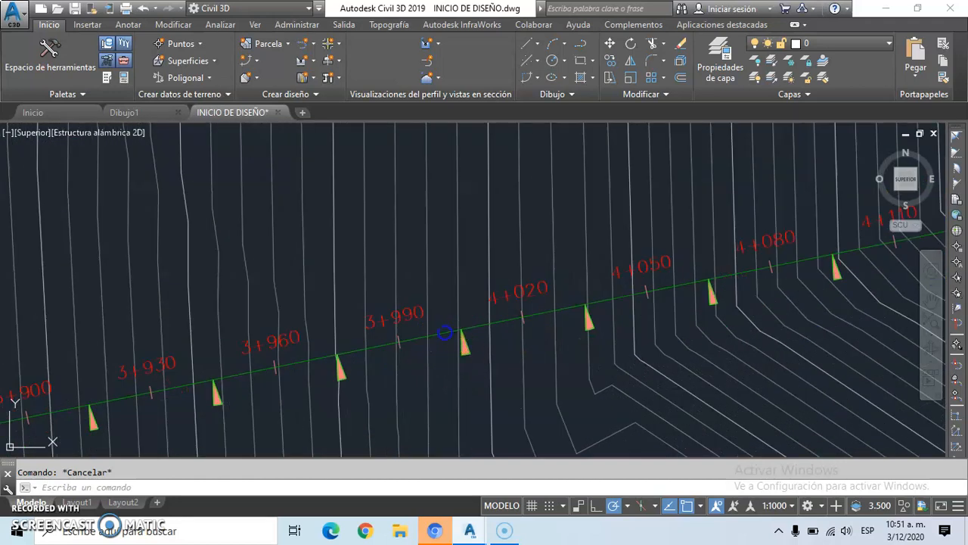
pyautogui.click(444, 333)
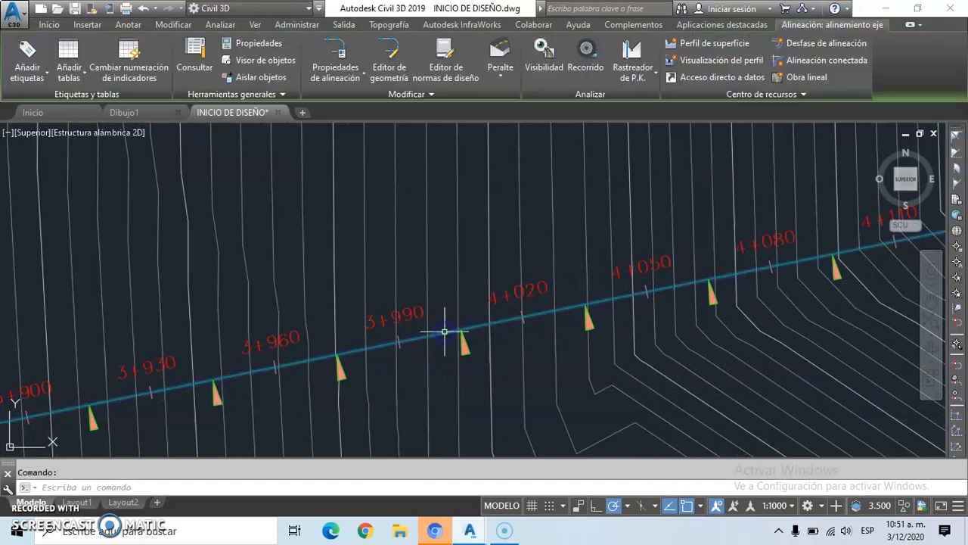
pyautogui.click(81, 74)
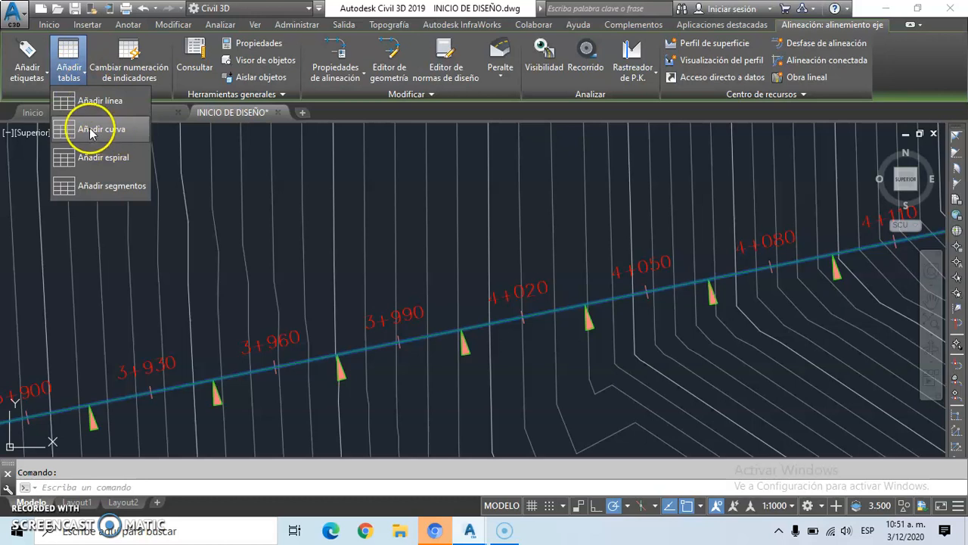
pyautogui.click(90, 131)
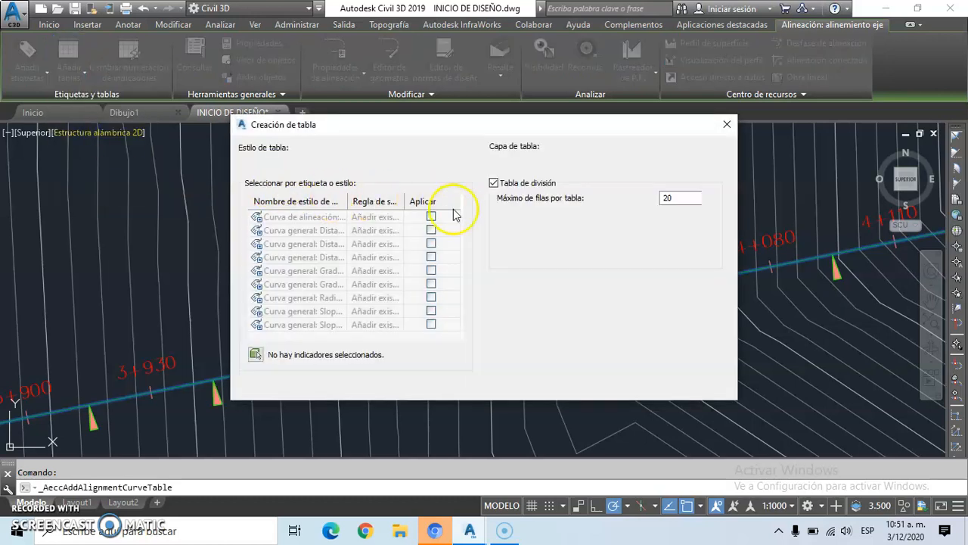
pyautogui.click(256, 354)
pyautogui.scroll(-5, 356, 280)
pyautogui.scroll(-5, 402, 262)
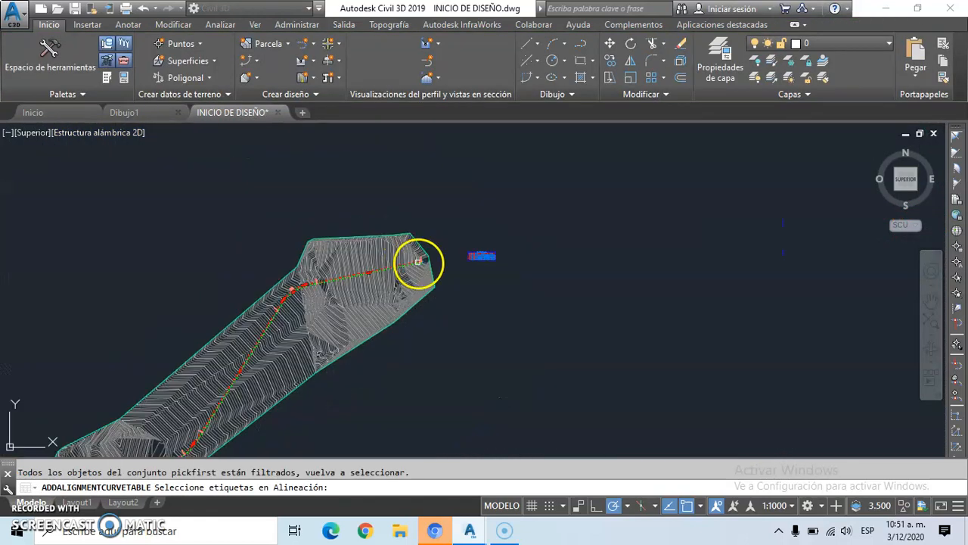
pyautogui.scroll(-6, 419, 263)
pyautogui.scroll(10, 337, 334)
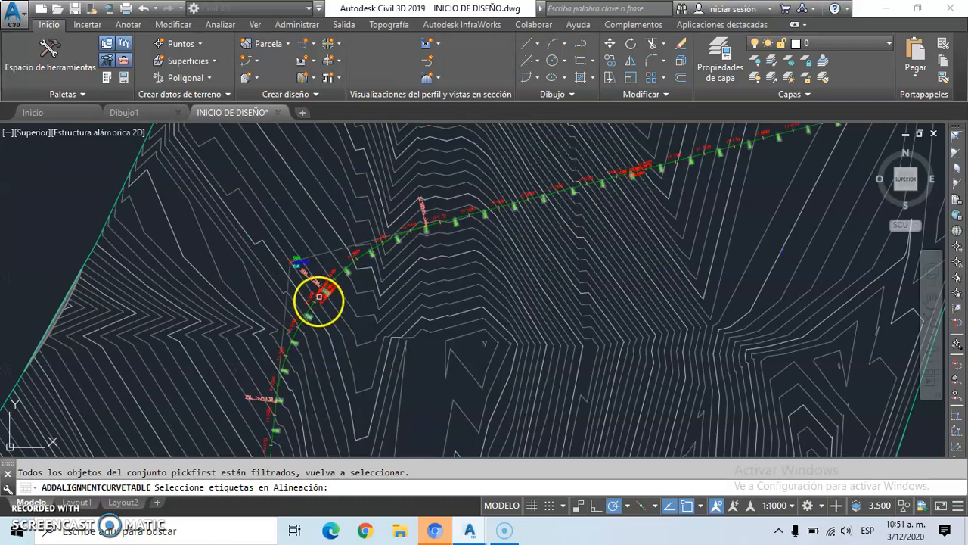
pyautogui.scroll(5, 319, 296)
pyautogui.click(353, 309)
pyautogui.scroll(-5, 318, 324)
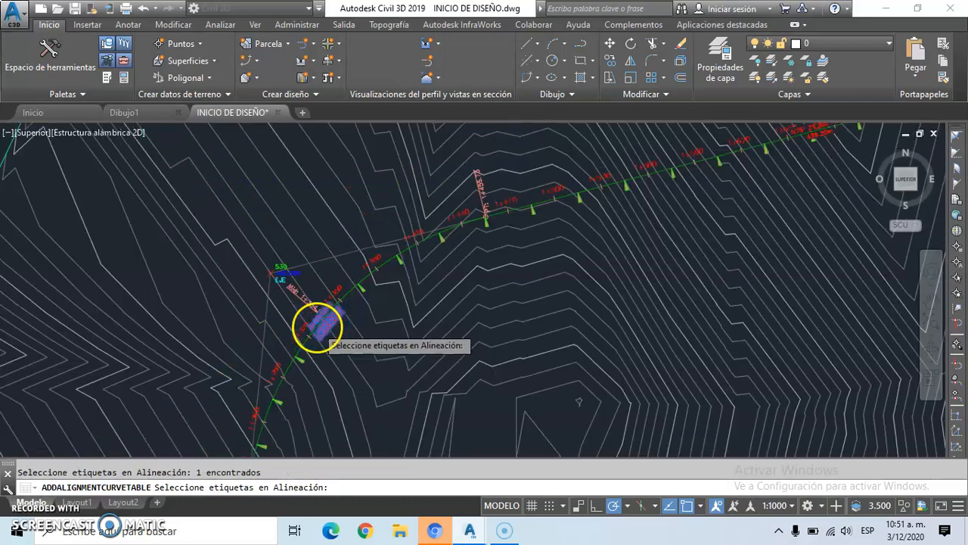
# Add the two spiral labels of the second curve, on either side of station 2+063.93, to the curve table selection
pyautogui.scroll(-5, 317, 326)
pyautogui.scroll(2, 411, 302)
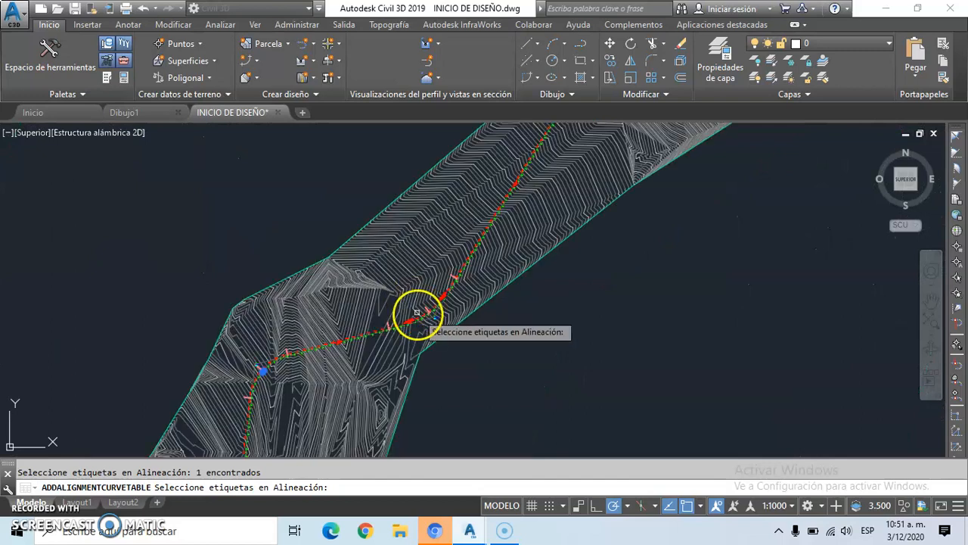
pyautogui.scroll(5, 416, 312)
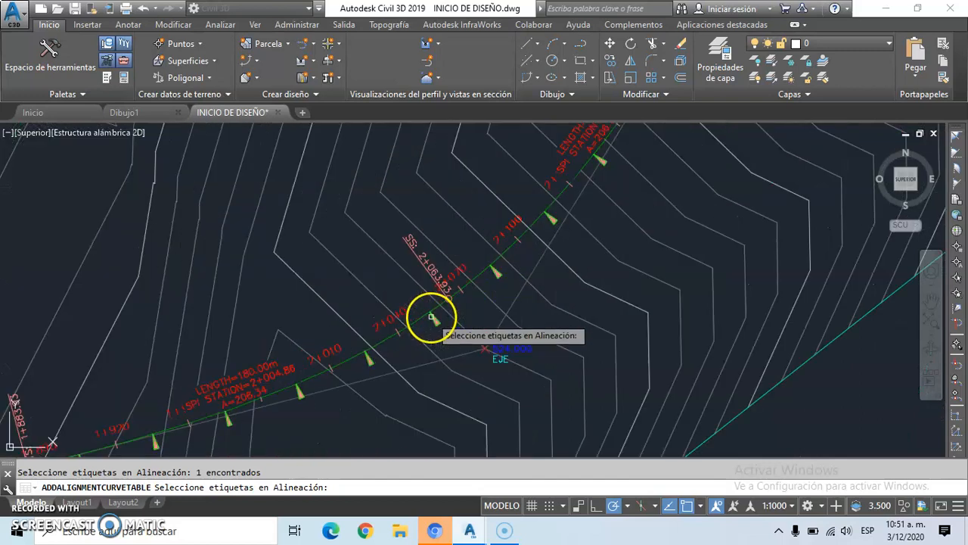
pyautogui.click(271, 378)
pyautogui.scroll(-5, 298, 383)
pyautogui.scroll(3, 388, 292)
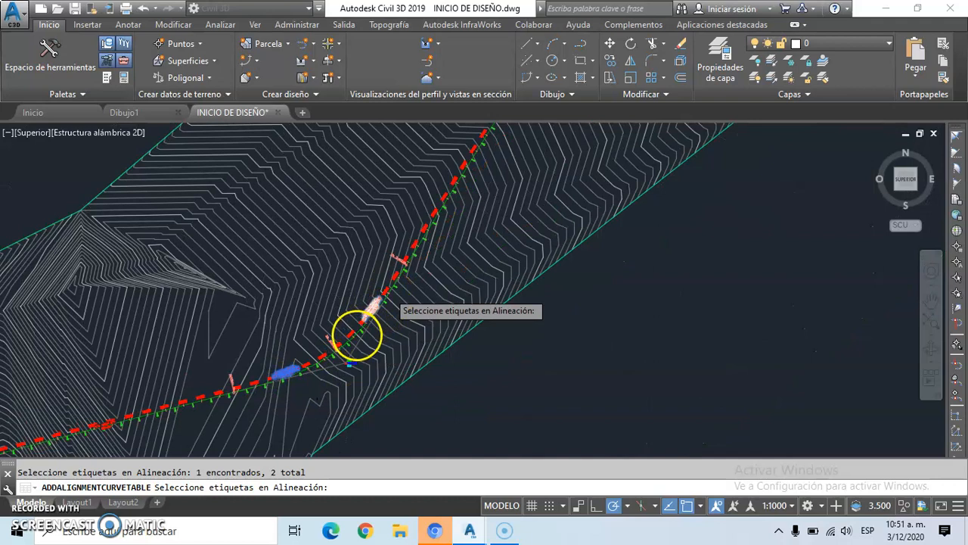
pyautogui.scroll(3, 340, 352)
pyautogui.click(302, 364)
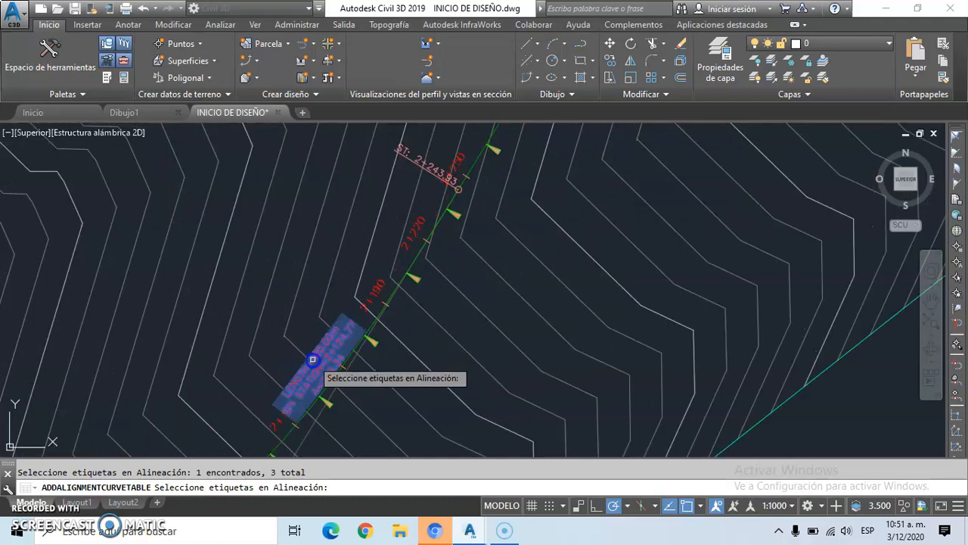
# Add the circular curve label and both spiral labels of the third curve, then finish the label selection
pyautogui.scroll(-3, 309, 373)
pyautogui.scroll(-3, 311, 375)
pyautogui.scroll(5, 390, 274)
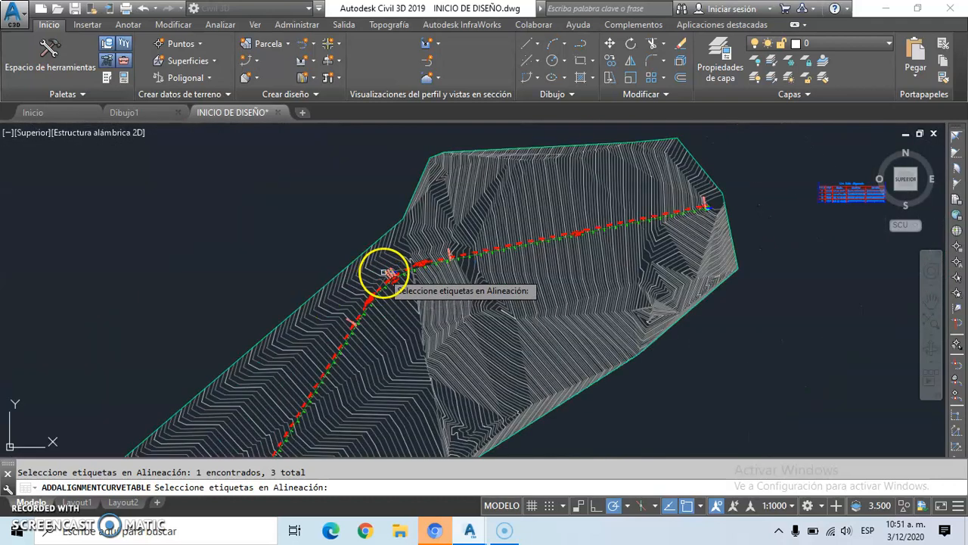
pyautogui.click(422, 307)
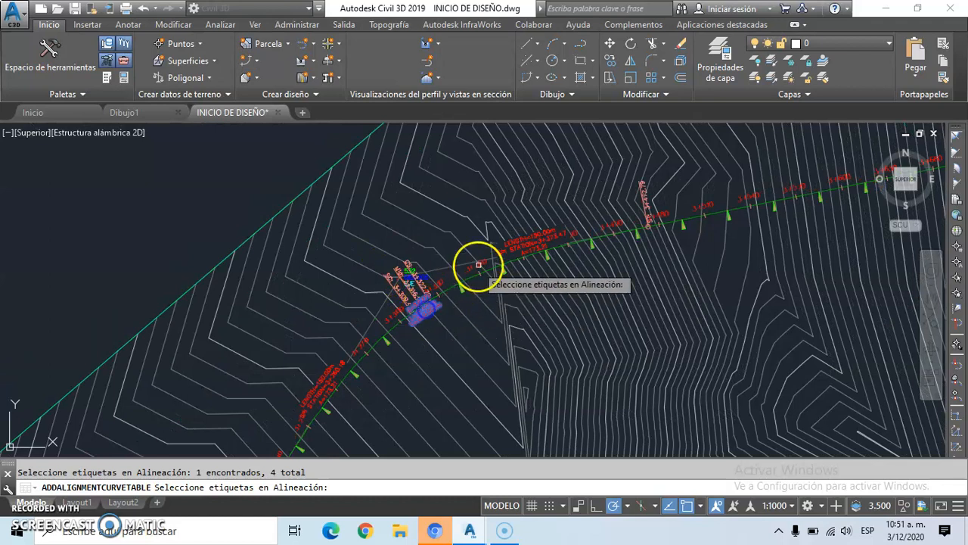
pyautogui.click(508, 248)
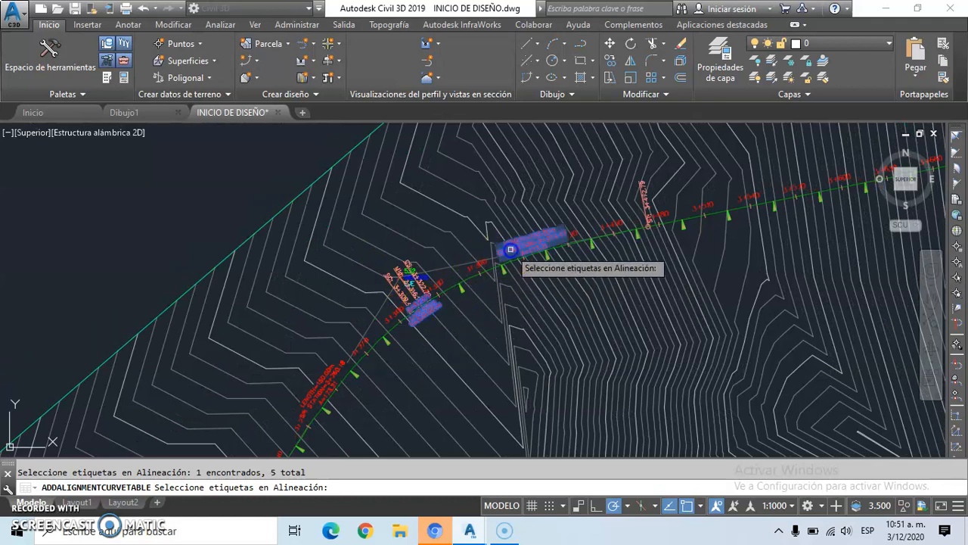
pyautogui.click(341, 371)
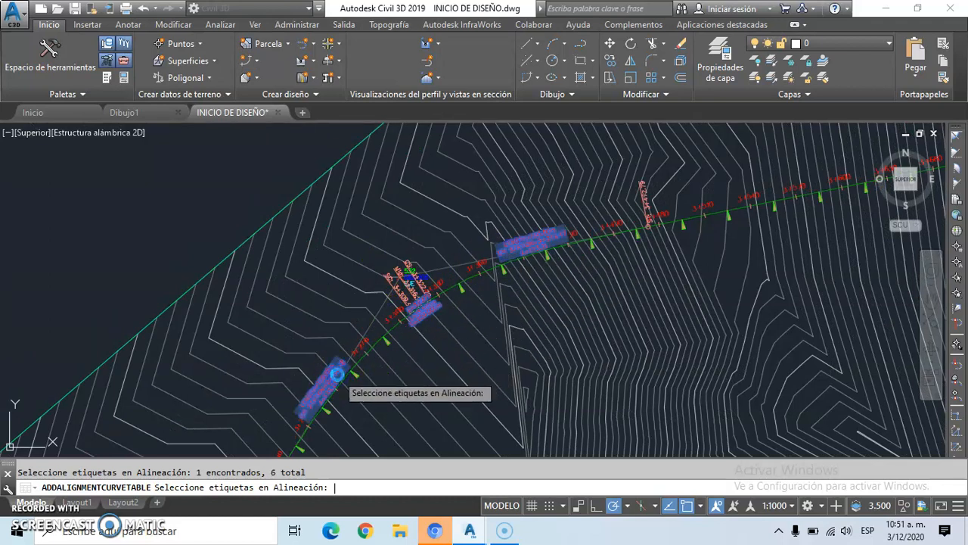
pyautogui.press('Return')
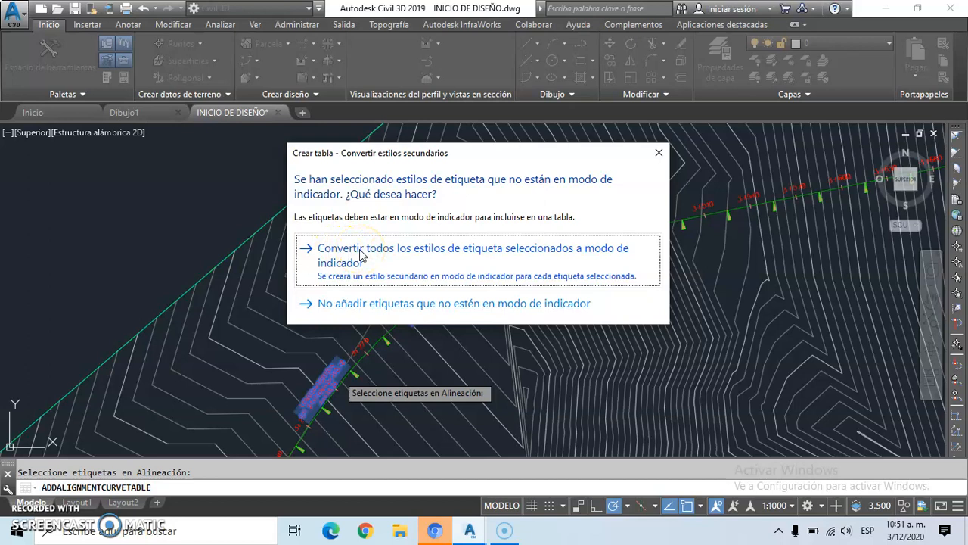
# Convert all selected label styles to tag mode and place the curve table just east of the line table
pyautogui.click(361, 253)
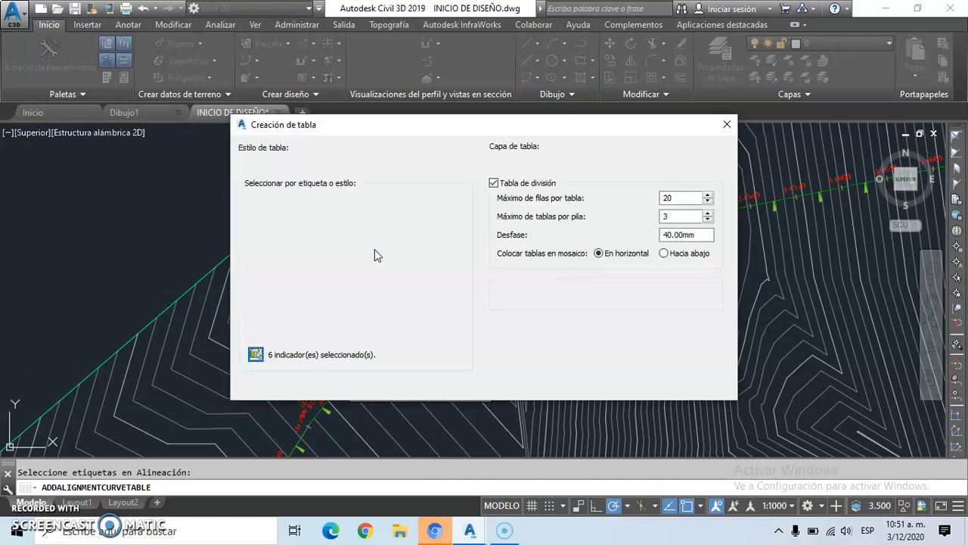
pyautogui.click(575, 386)
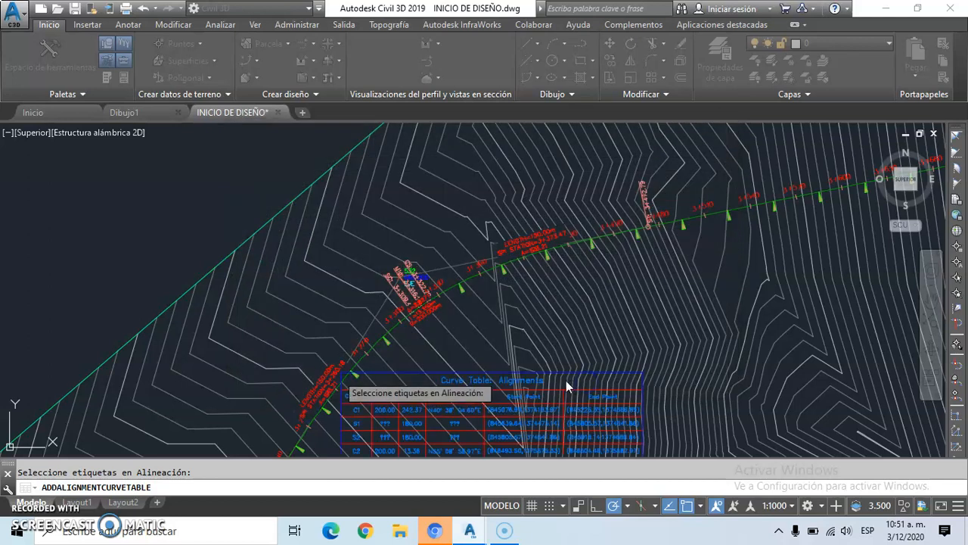
pyautogui.scroll(-5, 454, 349)
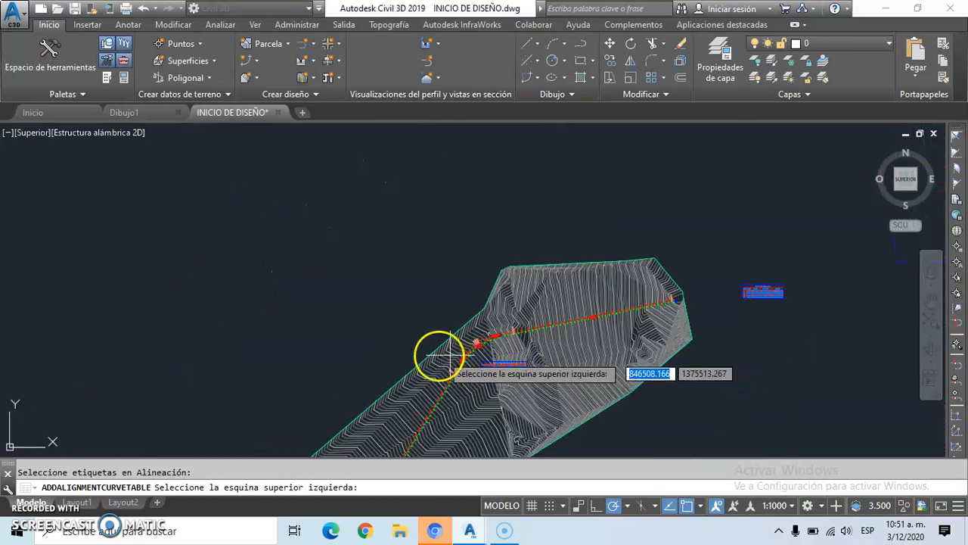
pyautogui.scroll(3, 829, 278)
pyautogui.scroll(5, 756, 303)
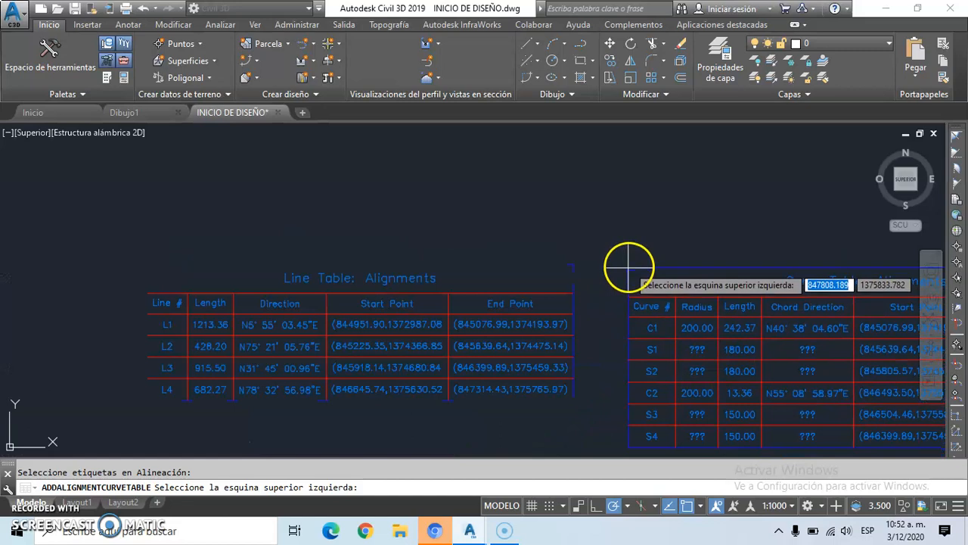
pyautogui.click(629, 266)
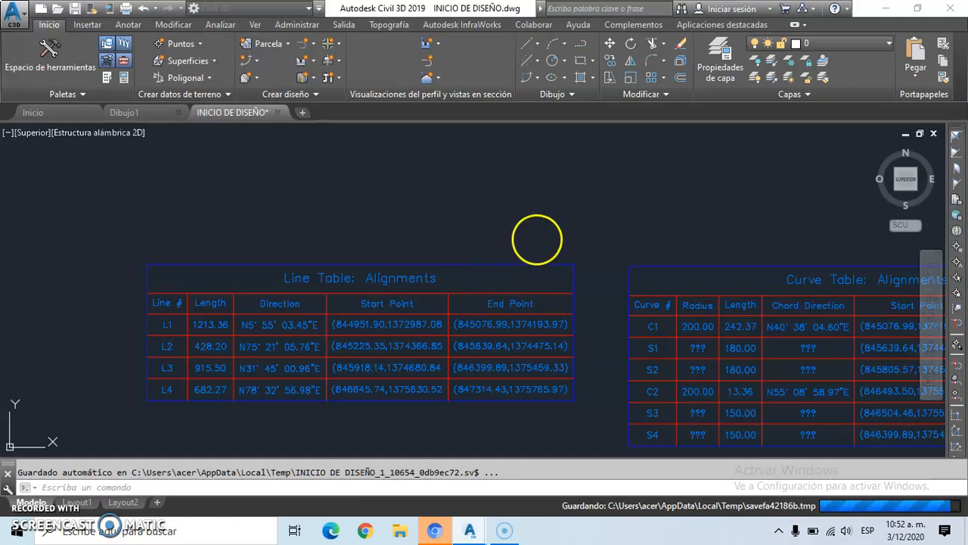
# Examine the curve table's number, radius, length and chord direction columns and the line table's title and column headings
pyautogui.scroll(-6, 524, 275)
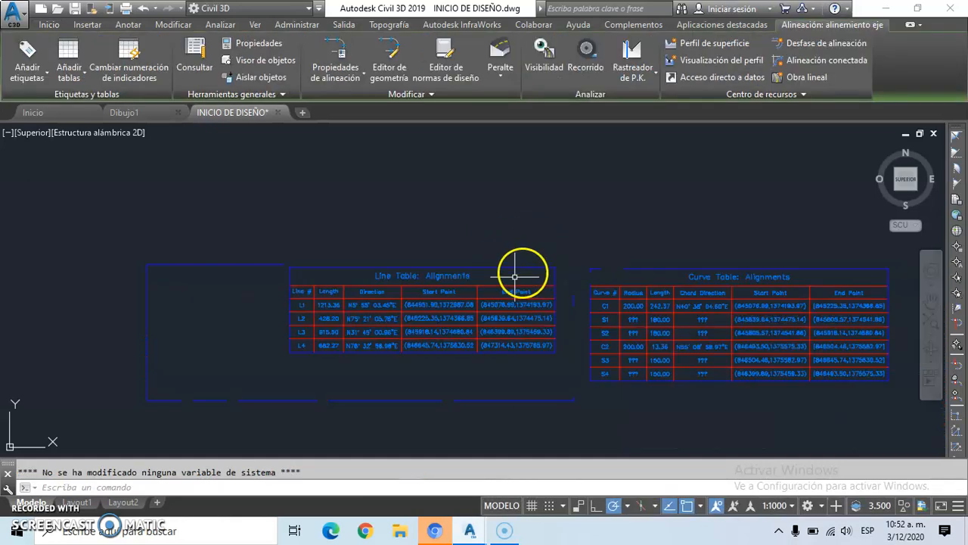
pyautogui.scroll(6, 554, 281)
pyautogui.scroll(3, 534, 341)
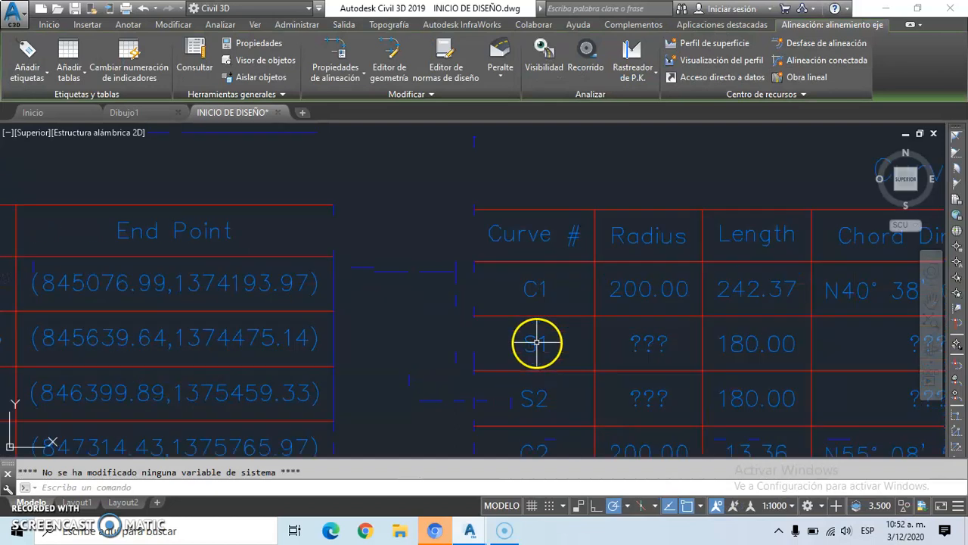
pyautogui.scroll(-2, 433, 274)
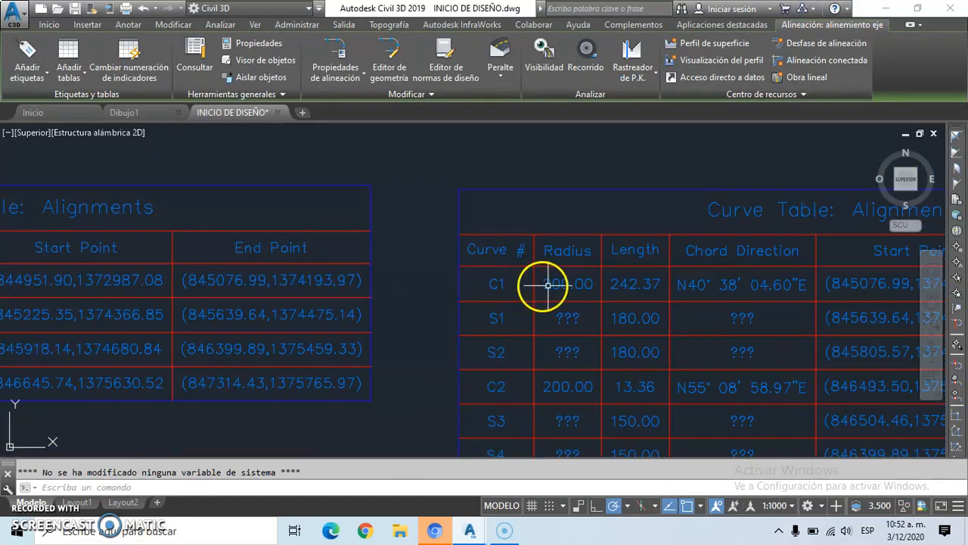
pyautogui.scroll(-4, 522, 280)
pyautogui.scroll(6, 579, 280)
pyautogui.scroll(1, 473, 288)
pyautogui.scroll(-3, 545, 283)
pyautogui.scroll(-5, 647, 282)
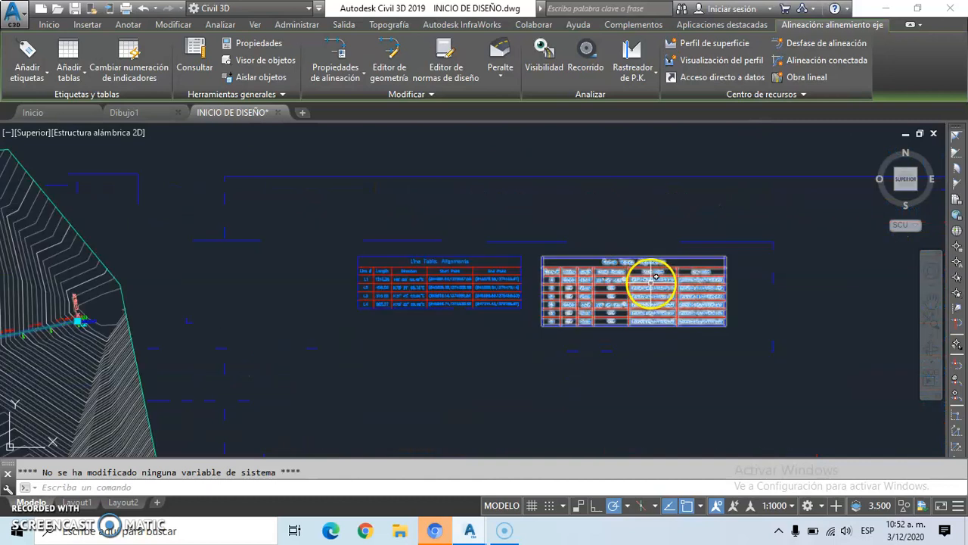
pyautogui.scroll(-3, 665, 276)
pyautogui.scroll(8, 597, 281)
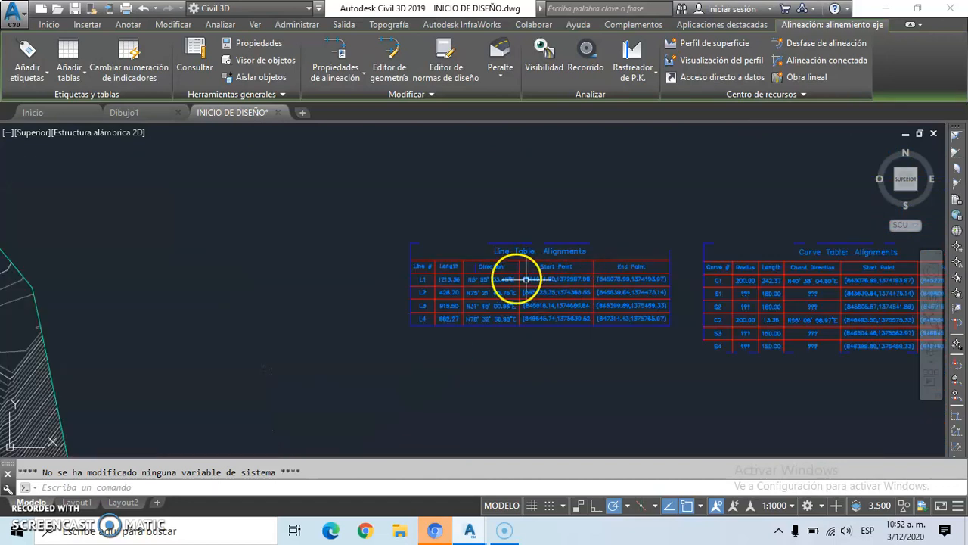
pyautogui.scroll(3, 547, 217)
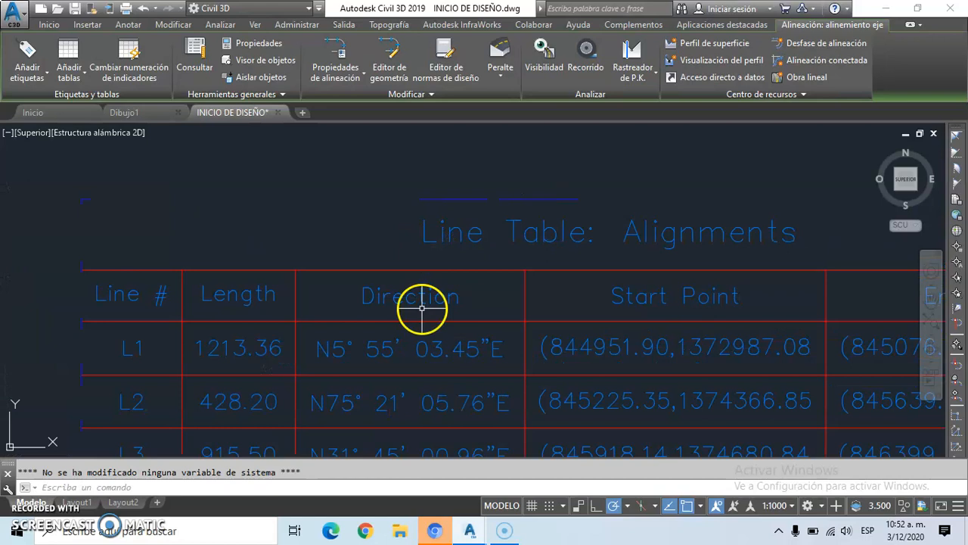
pyautogui.scroll(2, 216, 295)
pyautogui.scroll(-2, 262, 297)
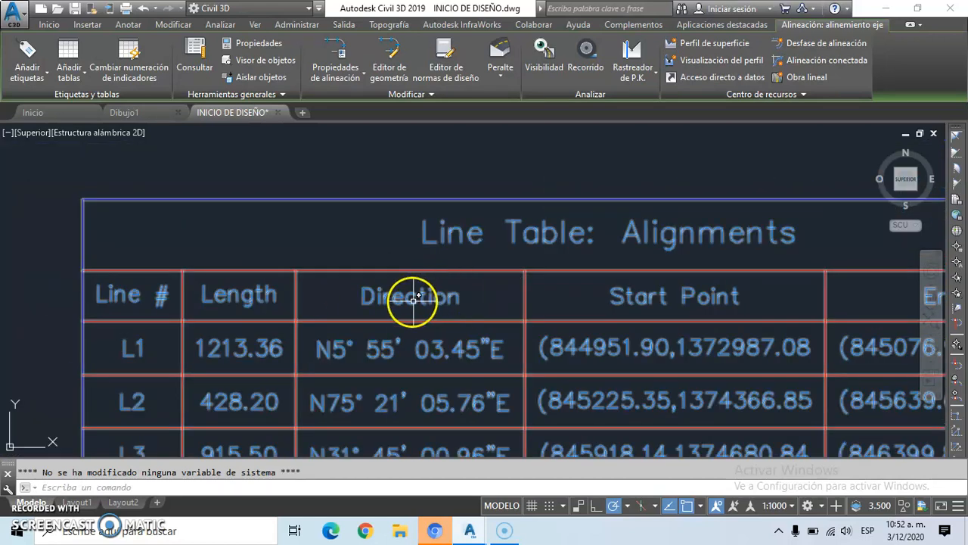
pyautogui.scroll(2, 598, 292)
pyautogui.scroll(-2, 513, 307)
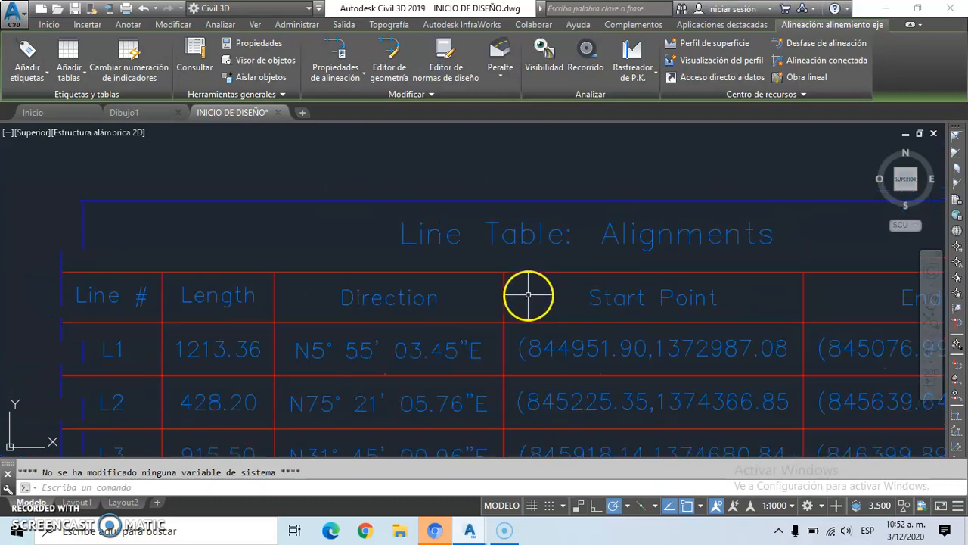
pyautogui.click(429, 235)
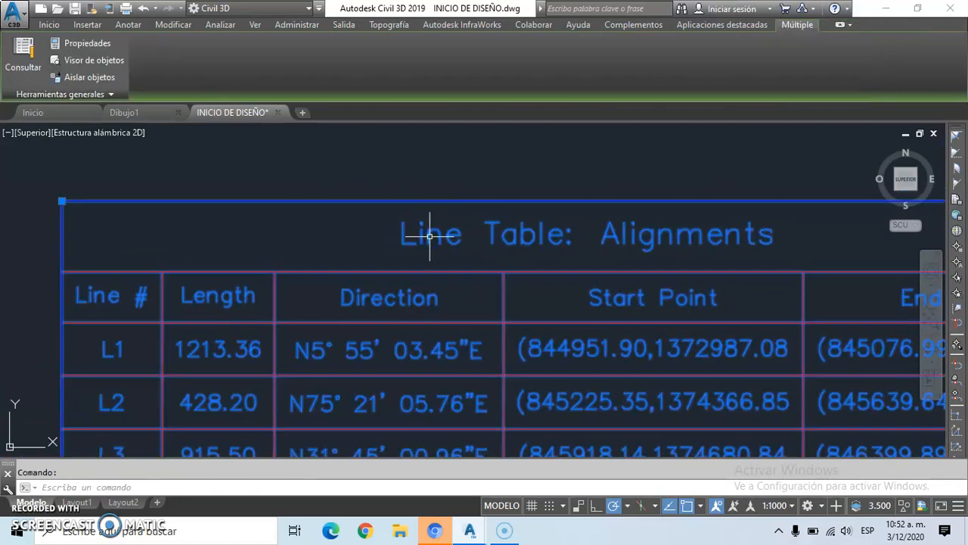
pyautogui.click(47, 24)
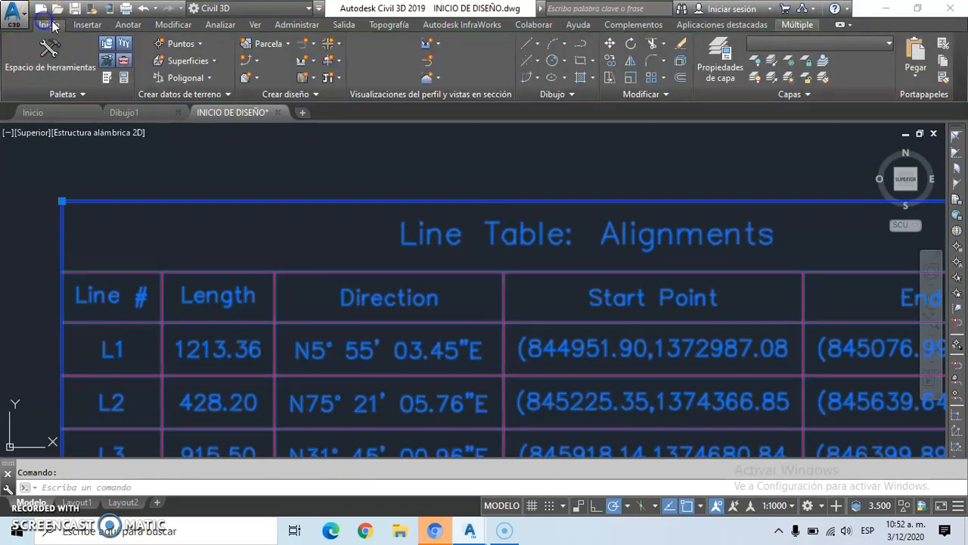
pyautogui.click(496, 181)
pyautogui.press('Escape')
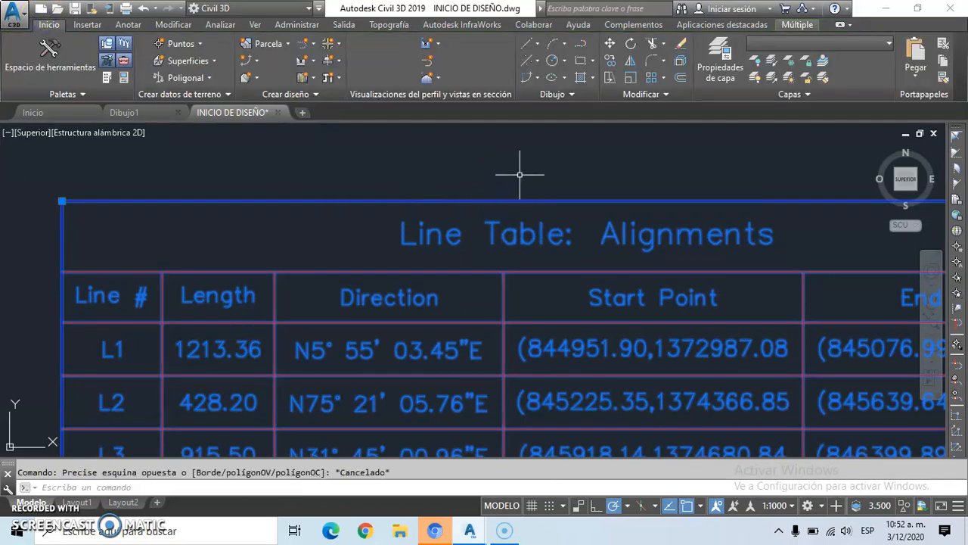
pyautogui.press('Escape')
# Select only the line table and open its table style for editing
pyautogui.click(500, 273)
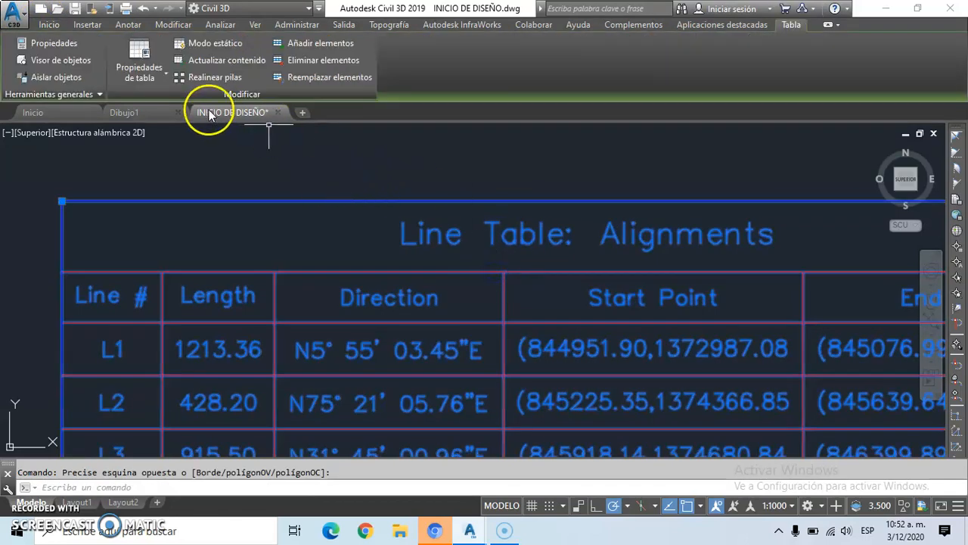
pyautogui.click(165, 71)
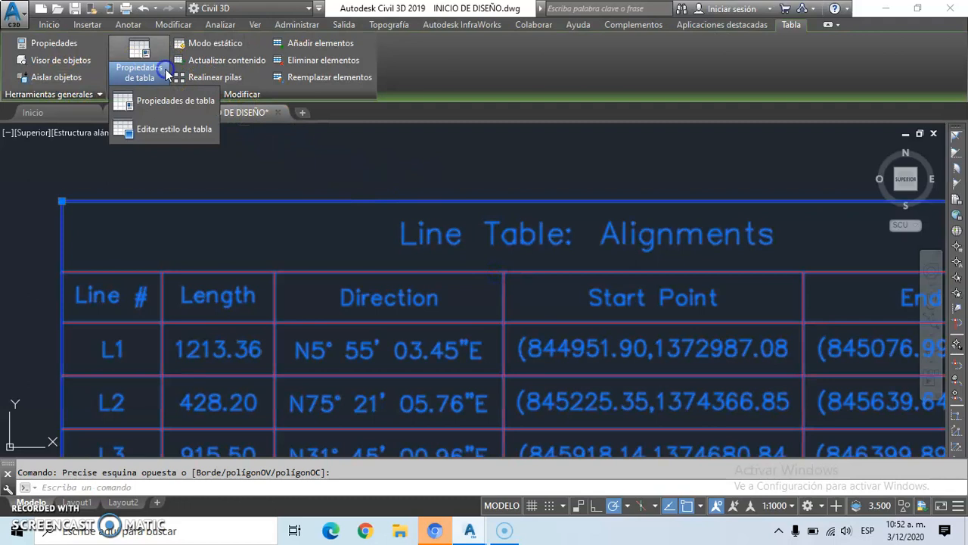
pyautogui.click(181, 130)
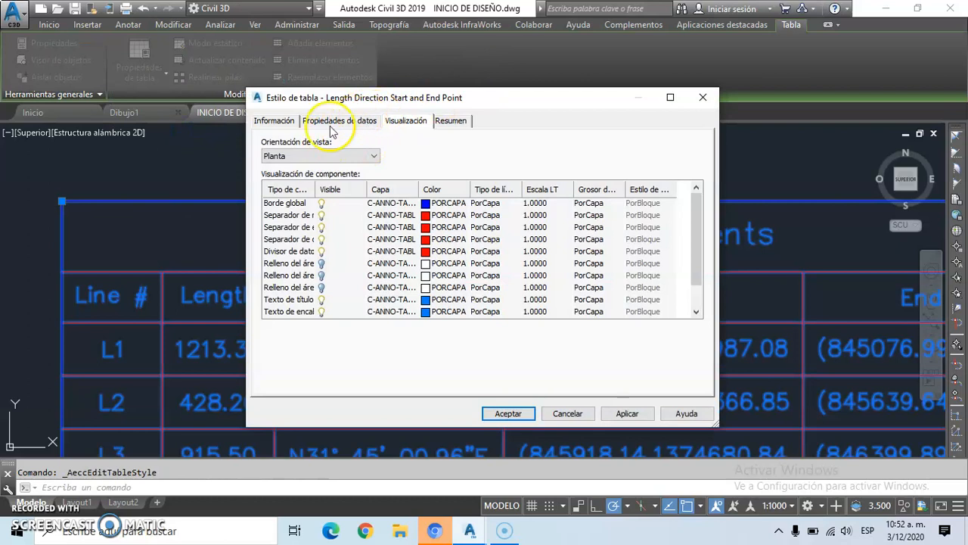
# Rename the line table's style as "tabala de lineas"
pyautogui.click(339, 121)
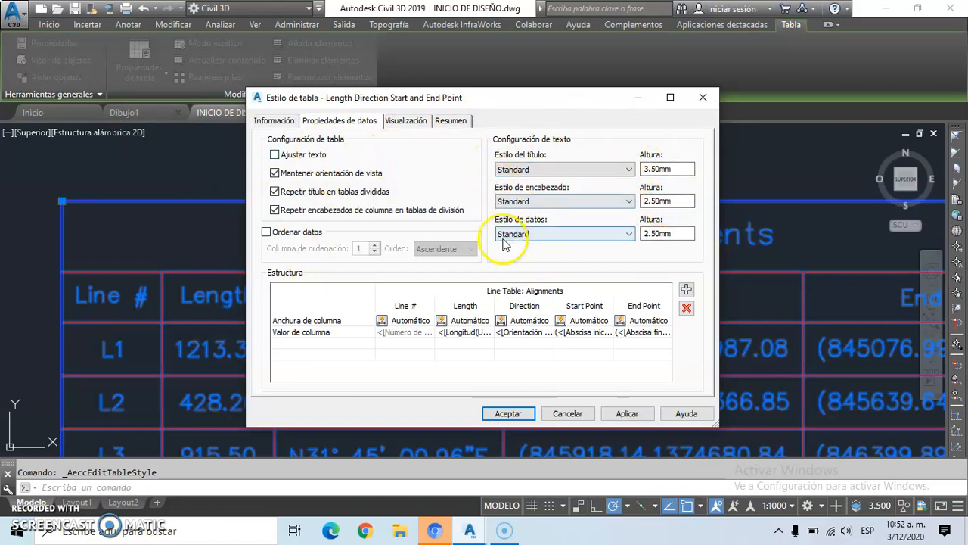
pyautogui.click(271, 121)
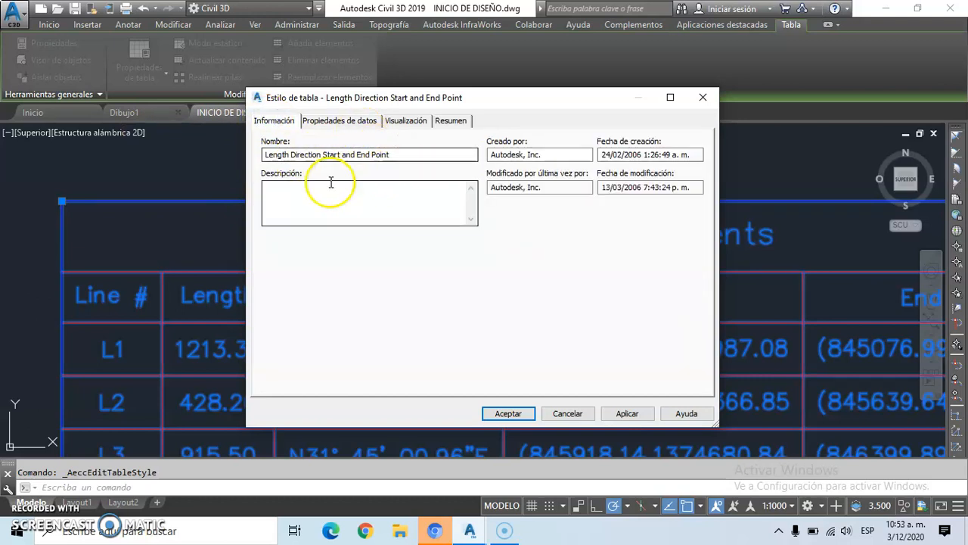
pyautogui.moveTo(394, 155); pyautogui.dragTo(264, 157)
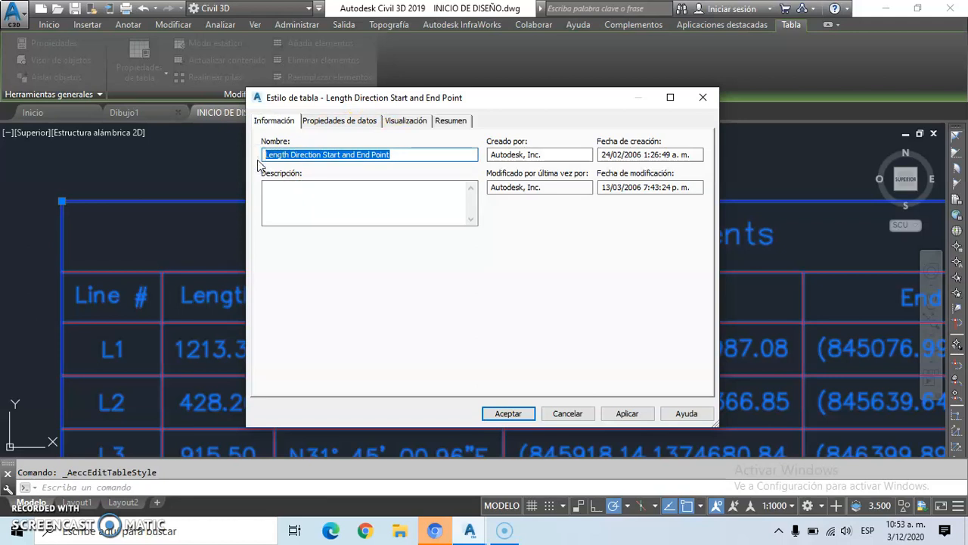
pyautogui.write('tabala de lineas')
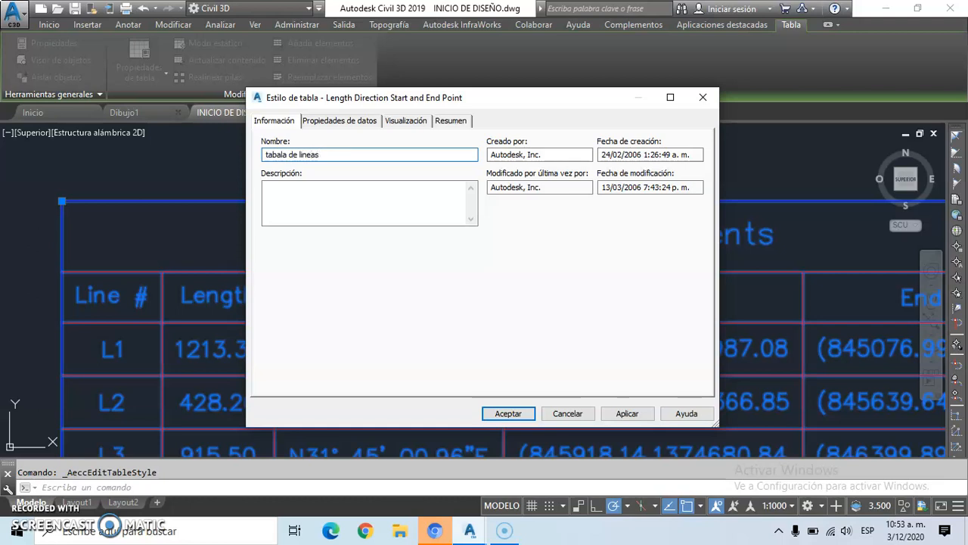
# Set the color of the table style's outer border (Borde global) to magenta for the plan view
pyautogui.click(398, 124)
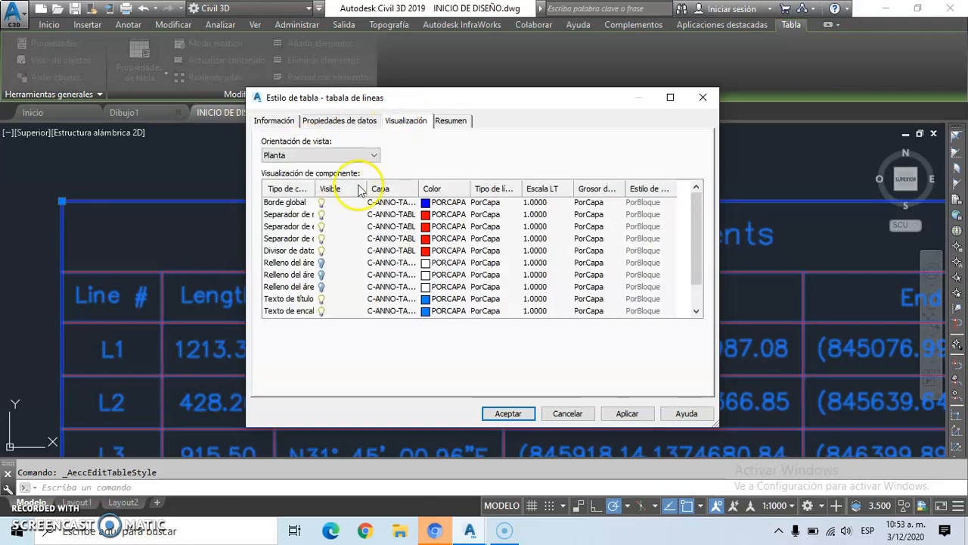
pyautogui.doubleClick(428, 205)
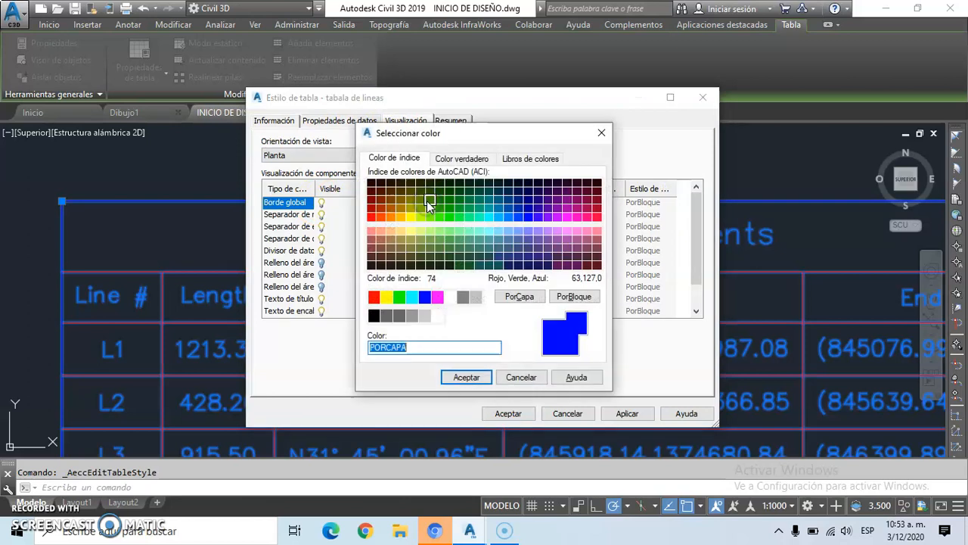
pyautogui.click(437, 297)
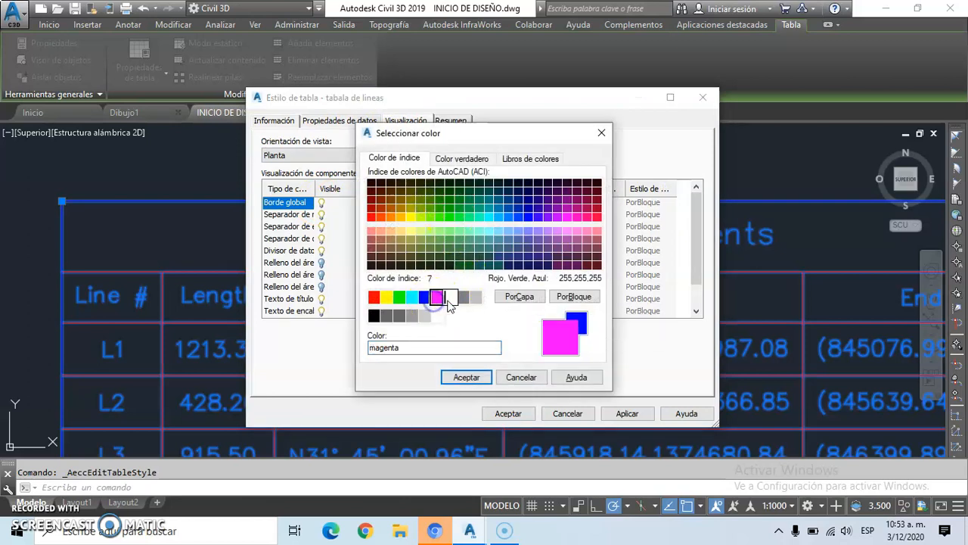
pyautogui.click(464, 376)
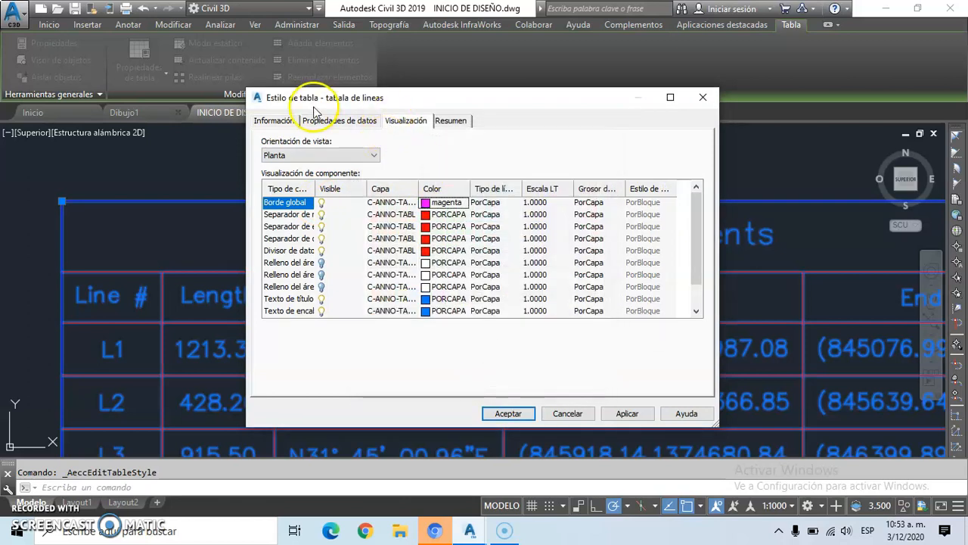
# Replace the line table's title text with "tabla de lineas" in the table style's structure
pyautogui.click(277, 123)
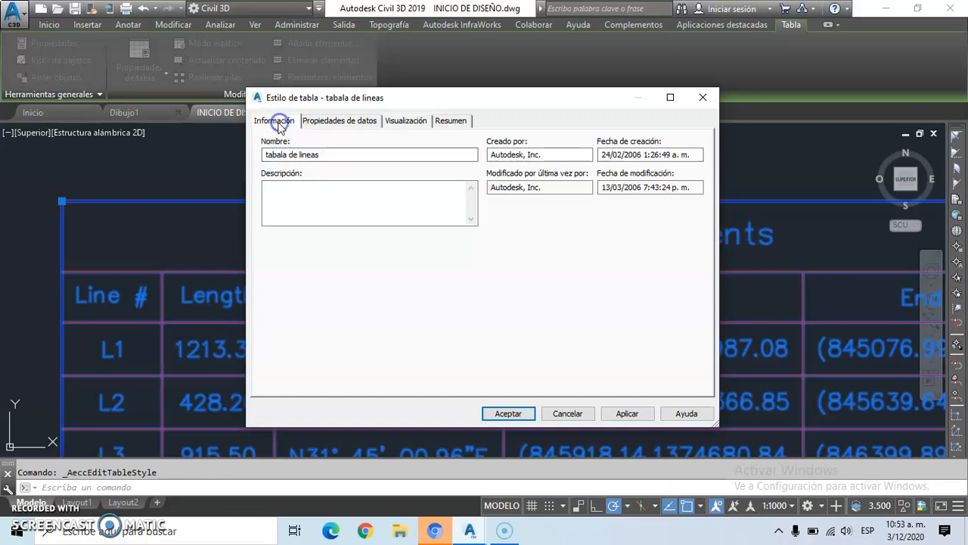
pyautogui.click(369, 124)
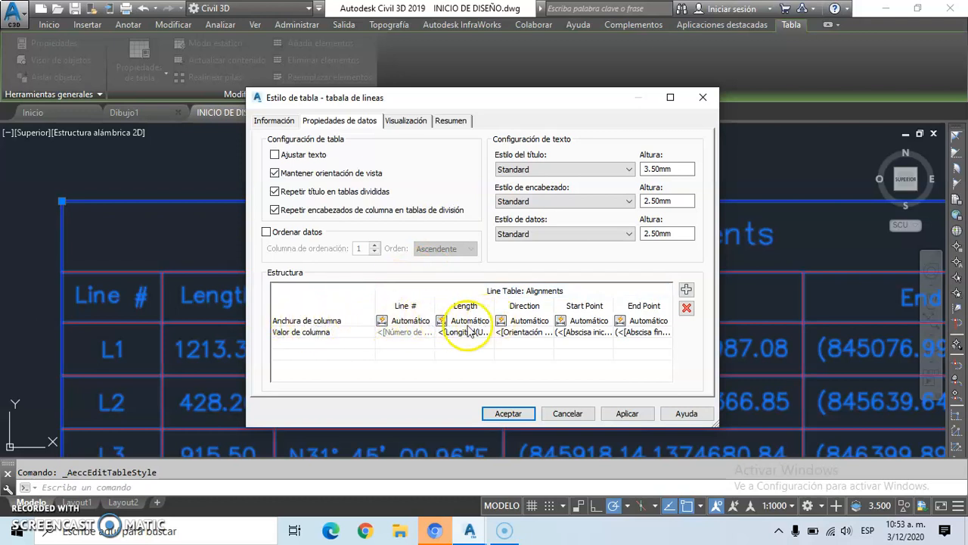
pyautogui.doubleClick(545, 291)
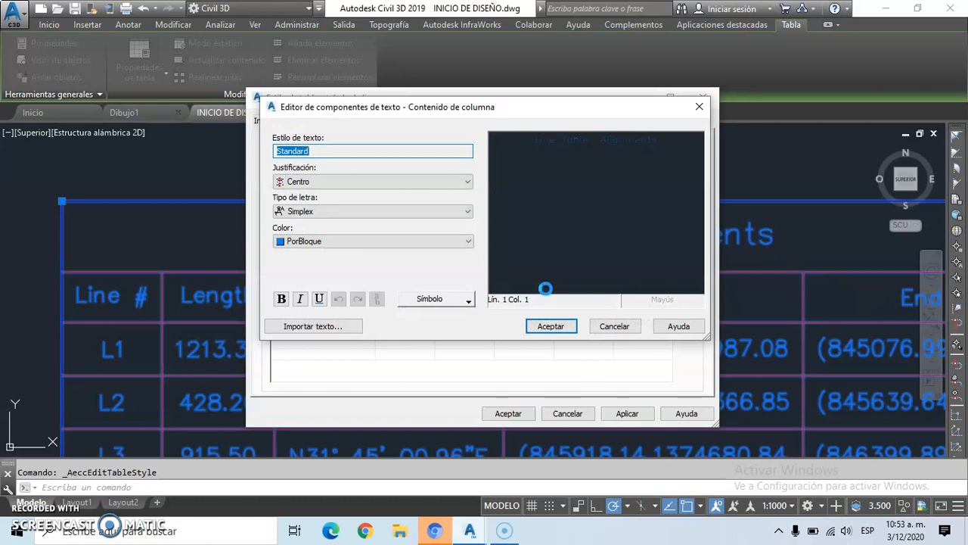
pyautogui.moveTo(506, 140); pyautogui.dragTo(694, 151)
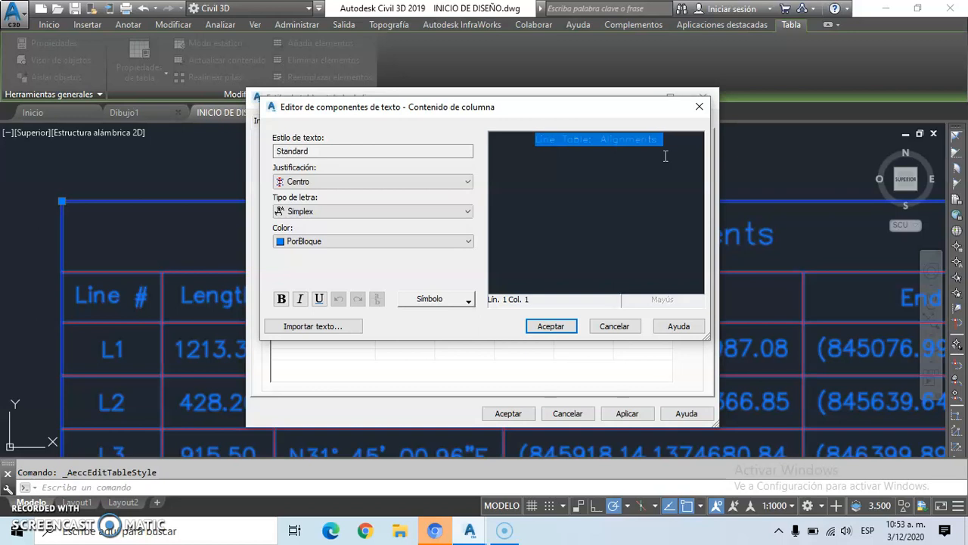
pyautogui.press('Delete')
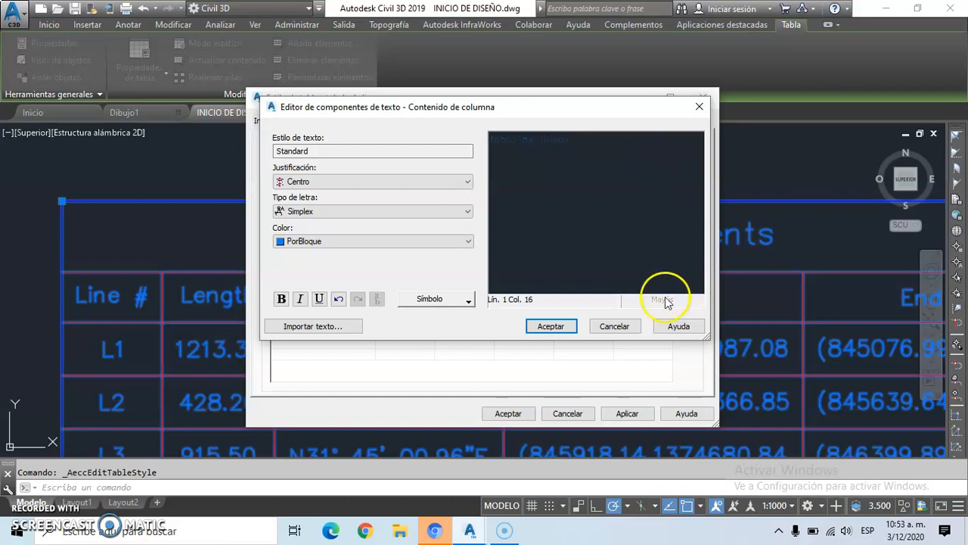
pyautogui.click(544, 325)
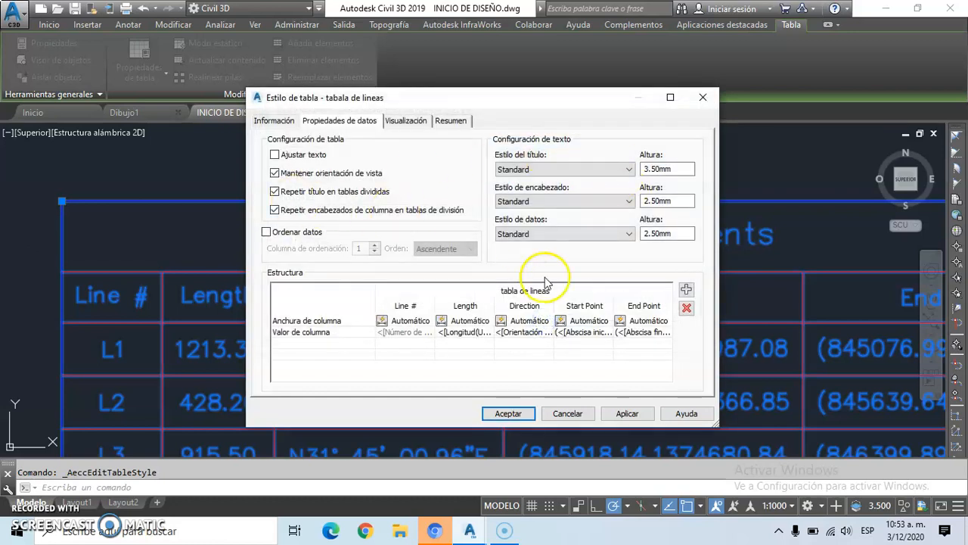